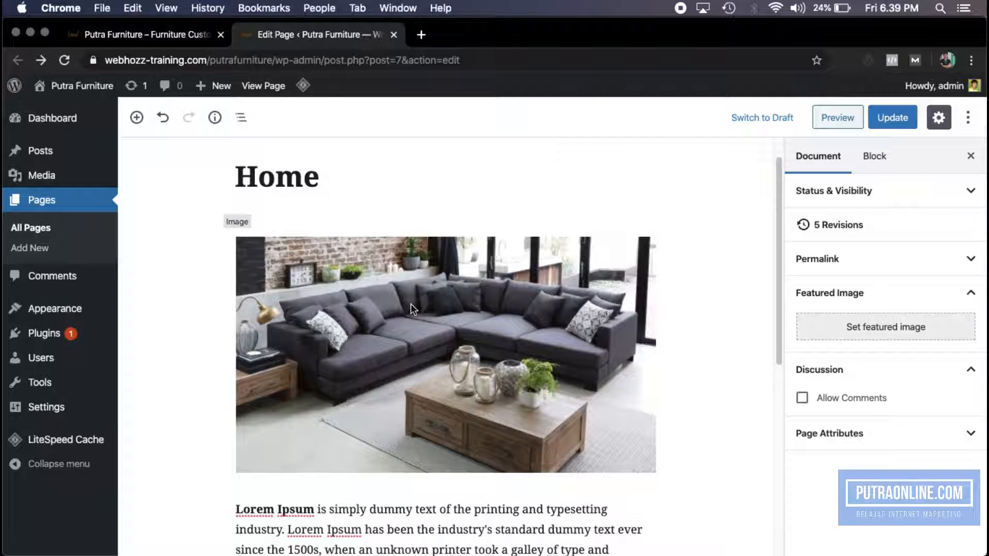
- Inspect the Home page's sofa image block and the two paragraph blocks below it in the editor
{"action": "left_click", "coordinate": [410, 304]}
{"action": "scroll", "coordinate": [410, 304], "scroll_direction": "down", "scroll_amount": 5}
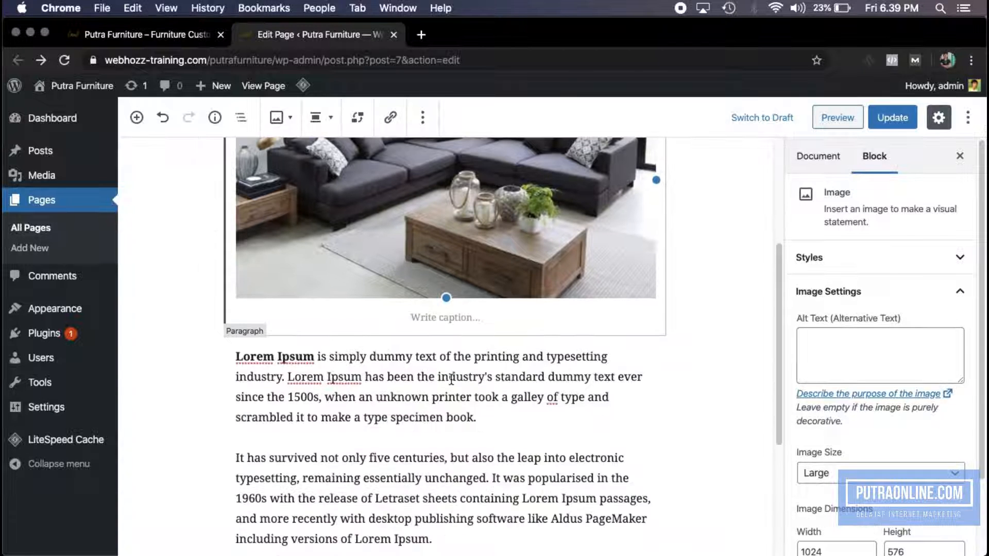
{"action": "left_click", "coordinate": [452, 380]}
{"action": "scroll", "coordinate": [443, 361], "scroll_direction": "down", "scroll_amount": 3}
{"action": "left_click", "coordinate": [329, 391]}
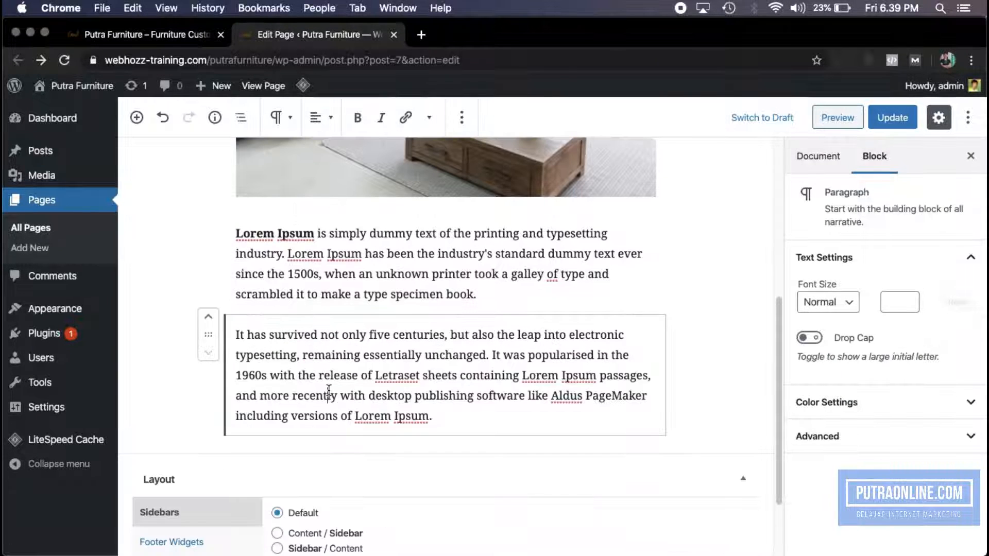
{"action": "left_click", "coordinate": [405, 274]}
{"action": "scroll", "coordinate": [421, 321], "scroll_direction": "up", "scroll_amount": 5}
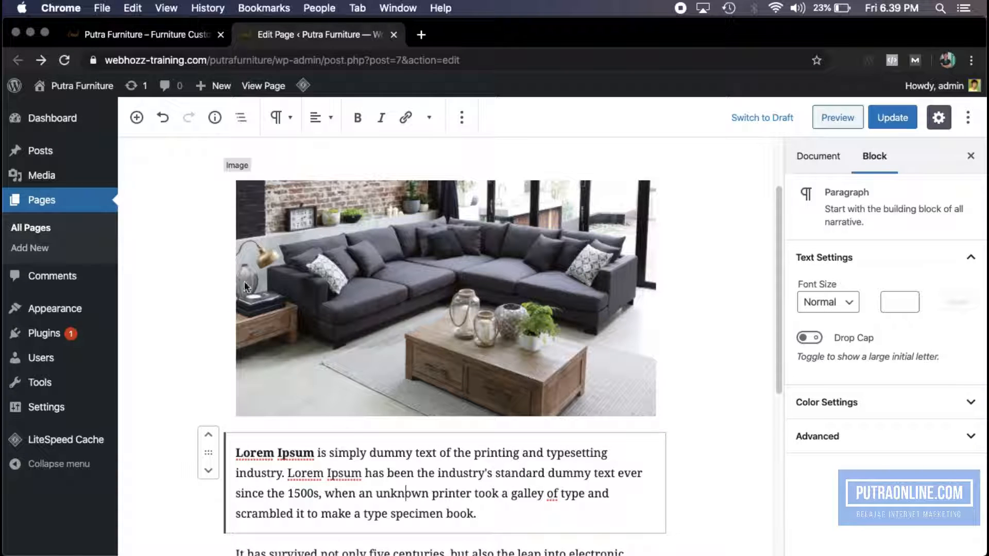
- Switch to the live Putra Furniture home page and review its sofa image and Lorem Ipsum text
{"action": "left_click", "coordinate": [137, 34]}
{"action": "scroll", "coordinate": [354, 273], "scroll_direction": "down", "scroll_amount": 3}
{"action": "scroll", "coordinate": [355, 273], "scroll_direction": "down", "scroll_amount": 3}
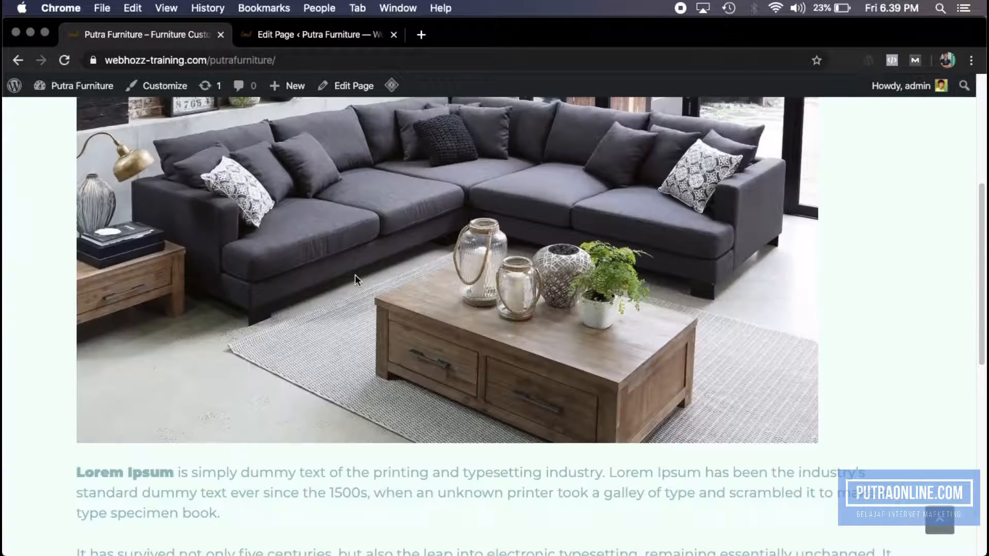
{"action": "scroll", "coordinate": [355, 275], "scroll_direction": "up", "scroll_amount": 6}
{"action": "scroll", "coordinate": [367, 245], "scroll_direction": "down", "scroll_amount": 5}
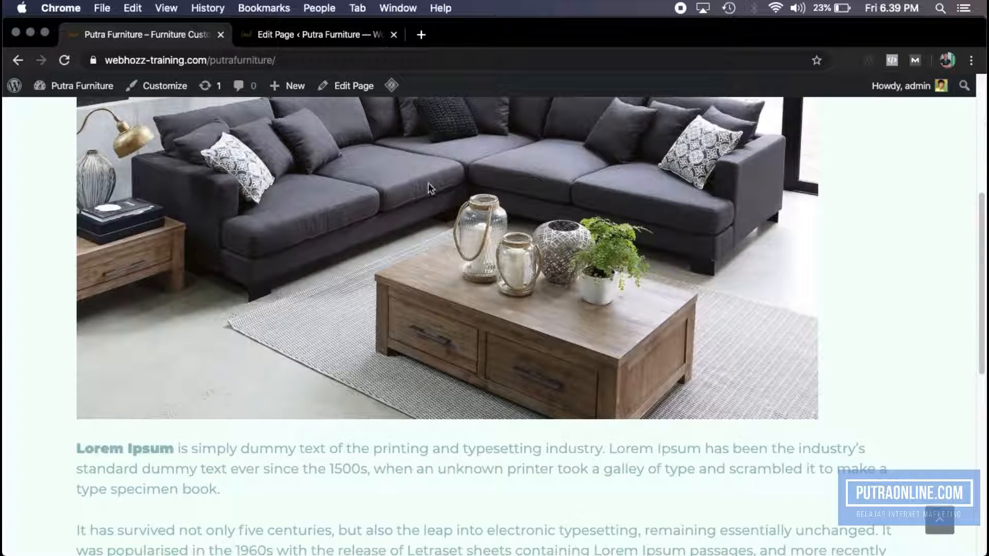
{"action": "scroll", "coordinate": [411, 175], "scroll_direction": "down", "scroll_amount": 3}
{"action": "left_click_drag", "start_coordinate": [65, 278], "coordinate": [770, 391]}
{"action": "left_click", "coordinate": [770, 391]}
- Return to the Home page editor and compare the order of its image and text with the live page
{"action": "left_click", "coordinate": [304, 34]}
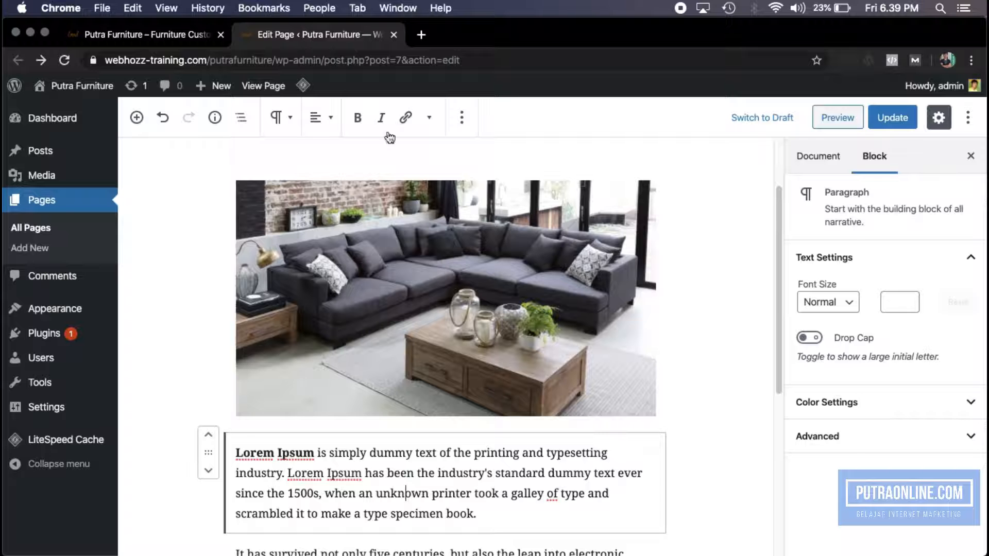
{"action": "scroll", "coordinate": [403, 363], "scroll_direction": "up", "scroll_amount": 3}
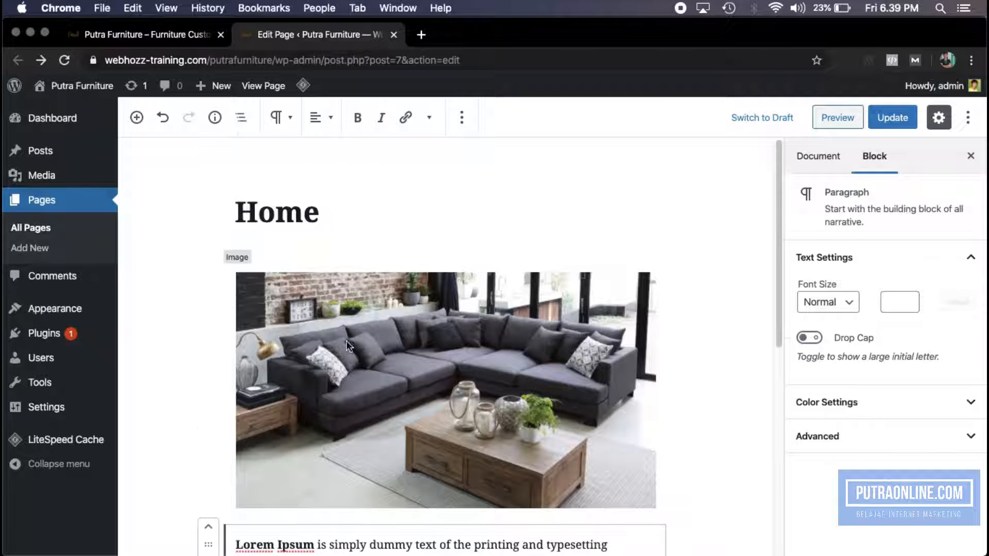
{"action": "scroll", "coordinate": [504, 308], "scroll_direction": "down", "scroll_amount": 1}
{"action": "scroll", "coordinate": [504, 308], "scroll_direction": "down", "scroll_amount": 3}
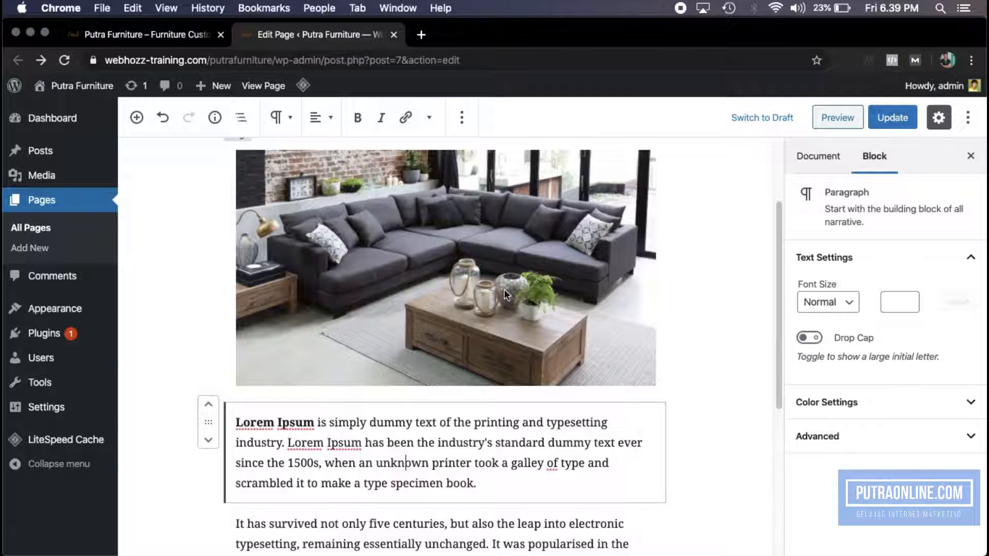
{"action": "scroll", "coordinate": [474, 307], "scroll_direction": "up", "scroll_amount": 1}
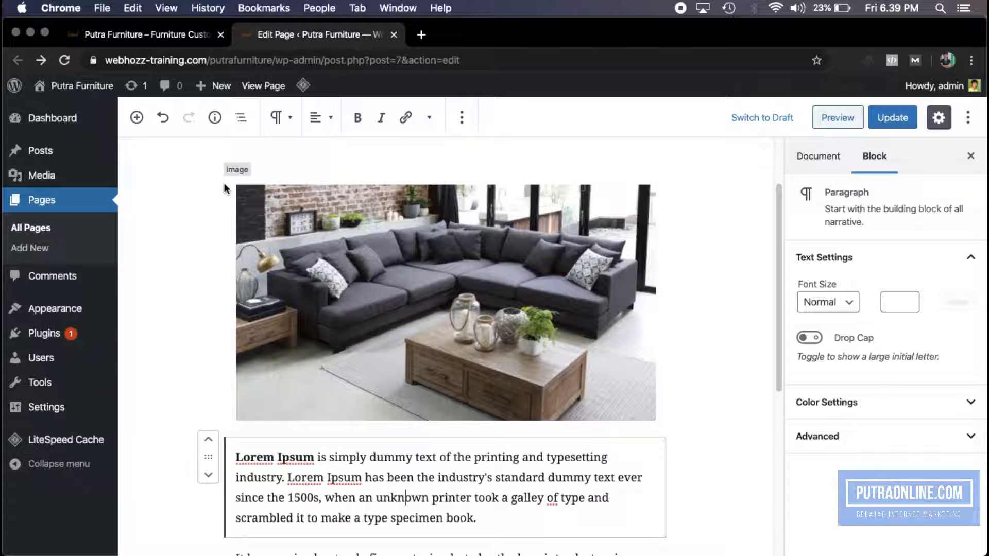
{"action": "scroll", "coordinate": [401, 308], "scroll_direction": "down", "scroll_amount": 1}
{"action": "scroll", "coordinate": [367, 308], "scroll_direction": "down", "scroll_amount": 2}
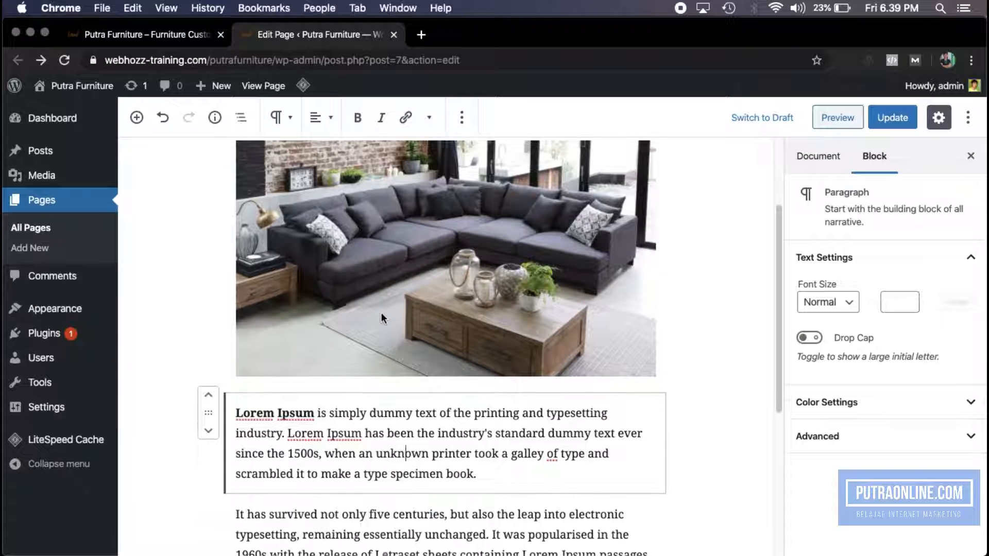
- Select the image block and each paragraph block in turn to examine how the page content is divided into blocks
{"action": "left_click", "coordinate": [402, 240]}
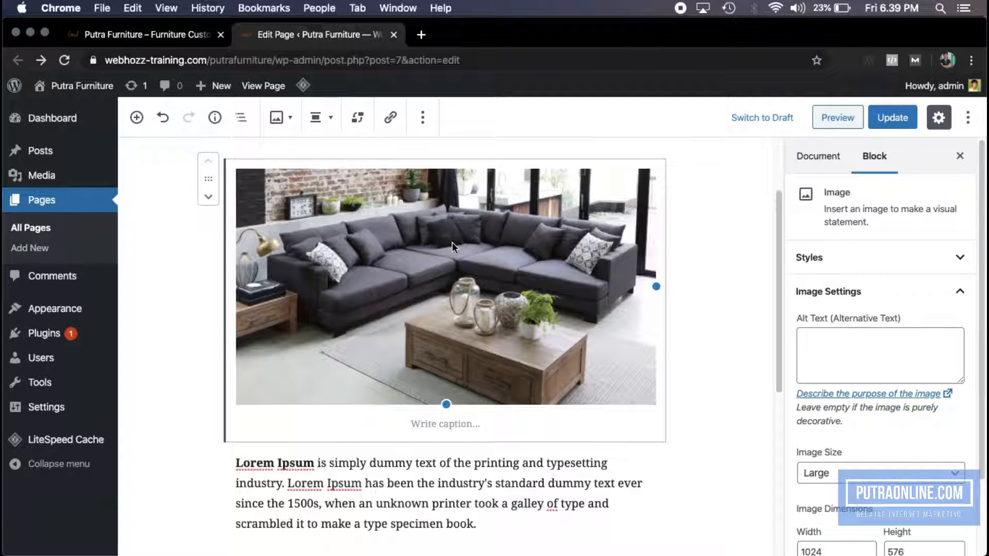
{"action": "scroll", "coordinate": [506, 292], "scroll_direction": "down", "scroll_amount": 4}
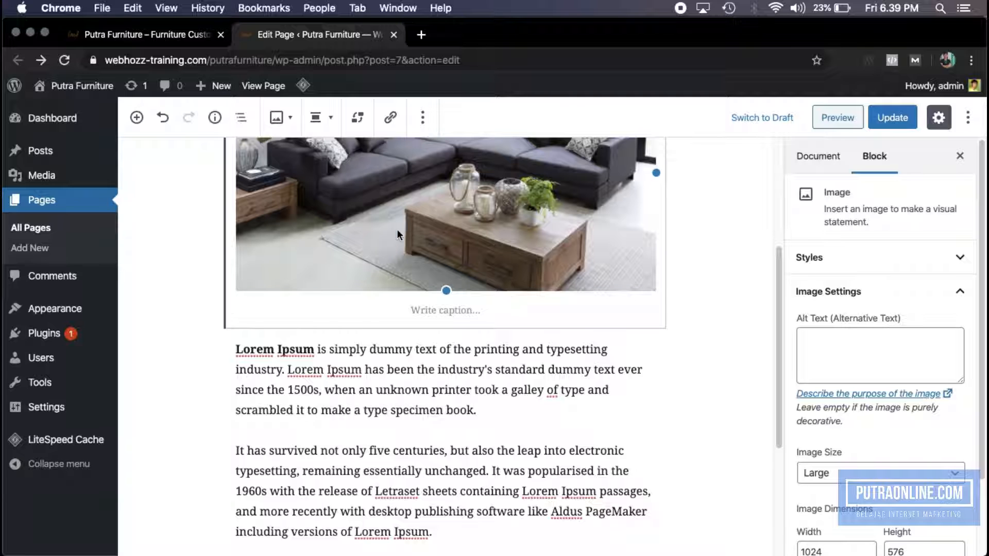
{"action": "left_click", "coordinate": [410, 367]}
{"action": "scroll", "coordinate": [410, 367], "scroll_direction": "down", "scroll_amount": 2}
{"action": "left_click", "coordinate": [480, 390]}
{"action": "scroll", "coordinate": [326, 303], "scroll_direction": "up", "scroll_amount": 3}
{"action": "scroll", "coordinate": [334, 303], "scroll_direction": "up", "scroll_amount": 1}
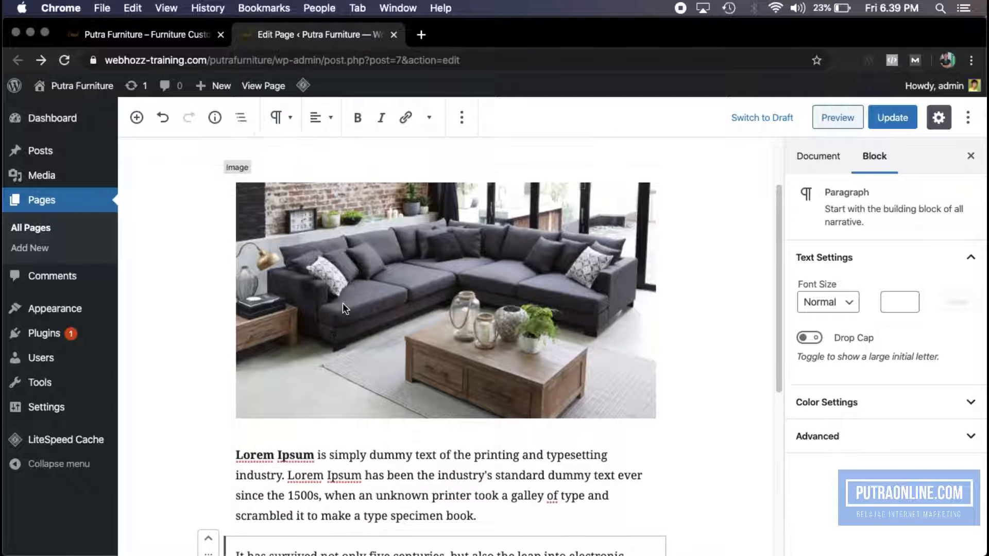
{"action": "scroll", "coordinate": [354, 276], "scroll_direction": "up", "scroll_amount": 2}
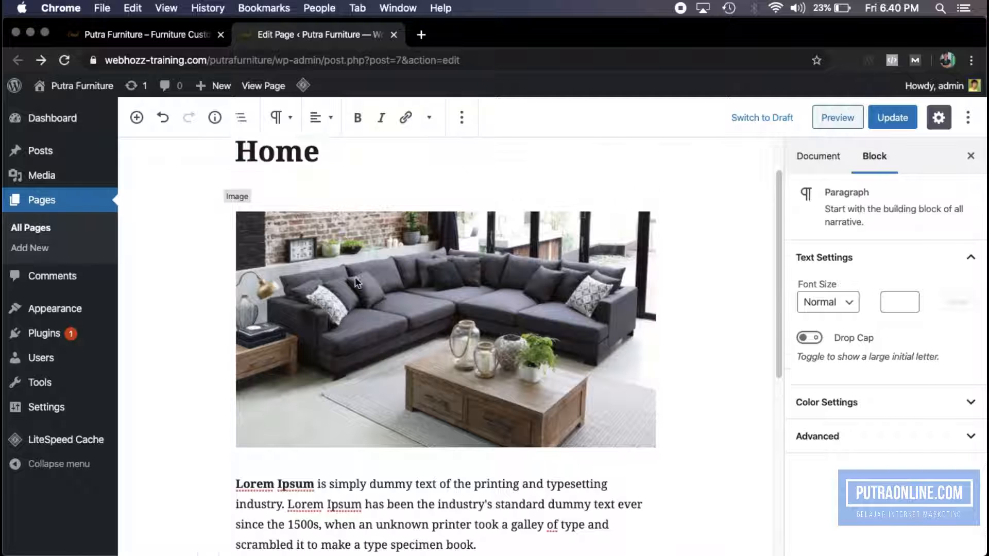
{"action": "scroll", "coordinate": [355, 277], "scroll_direction": "down", "scroll_amount": 5}
{"action": "scroll", "coordinate": [355, 277], "scroll_direction": "up", "scroll_amount": 4}
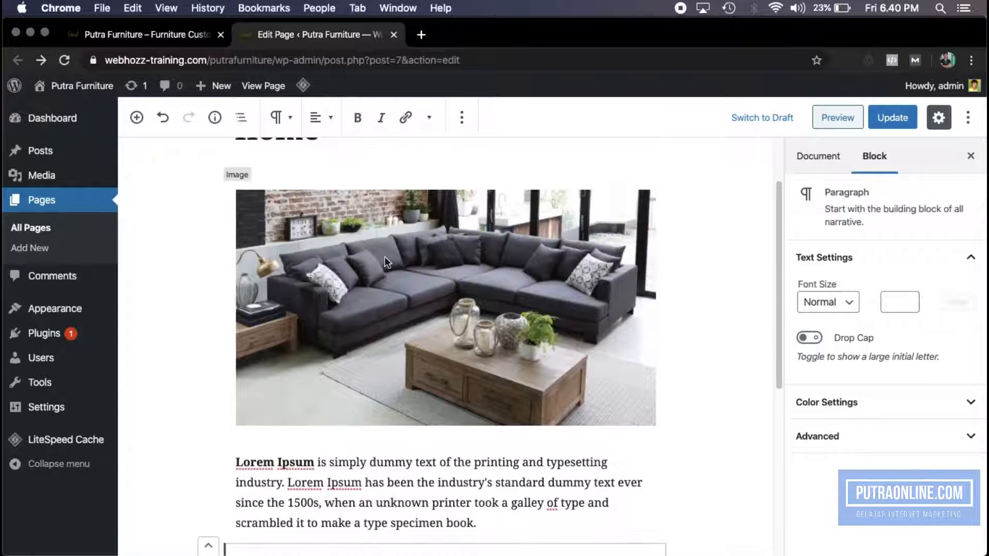
{"action": "scroll", "coordinate": [369, 269], "scroll_direction": "down", "scroll_amount": 4}
{"action": "scroll", "coordinate": [367, 269], "scroll_direction": "up", "scroll_amount": 5}
{"action": "scroll", "coordinate": [359, 267], "scroll_direction": "down", "scroll_amount": 2}
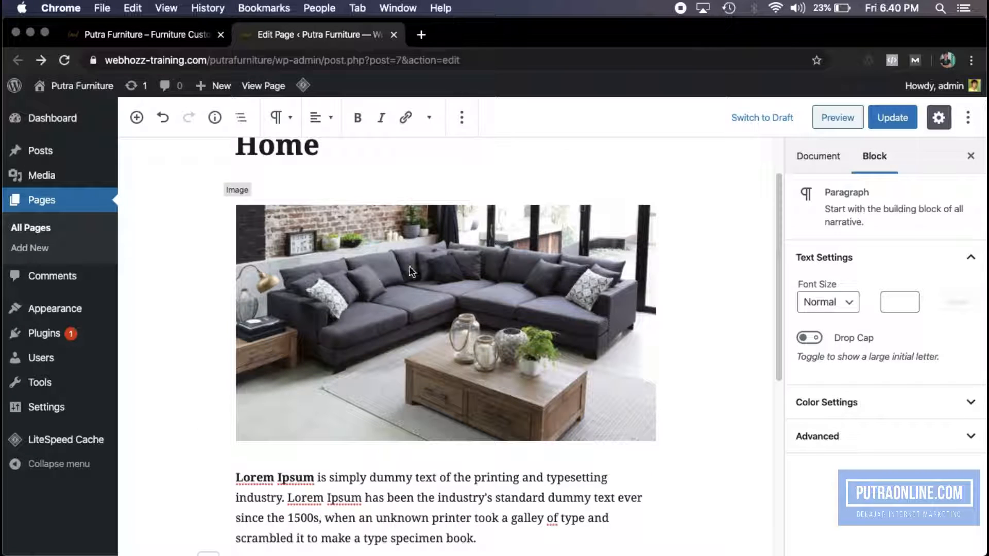
- Move the sofa image block below the first Lorem Ipsum paragraph and review the new order
{"action": "left_click", "coordinate": [431, 250]}
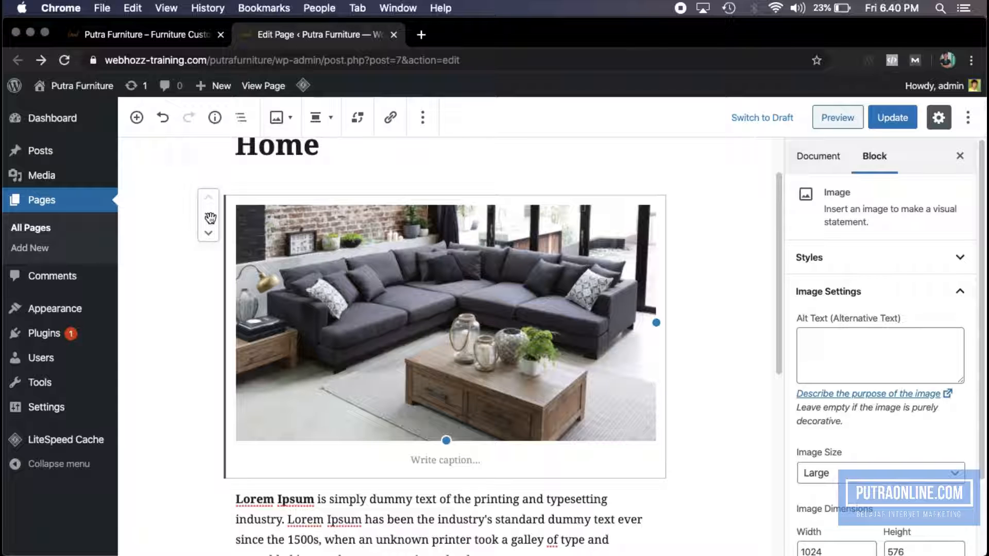
{"action": "scroll", "coordinate": [156, 235], "scroll_direction": "down", "scroll_amount": 1}
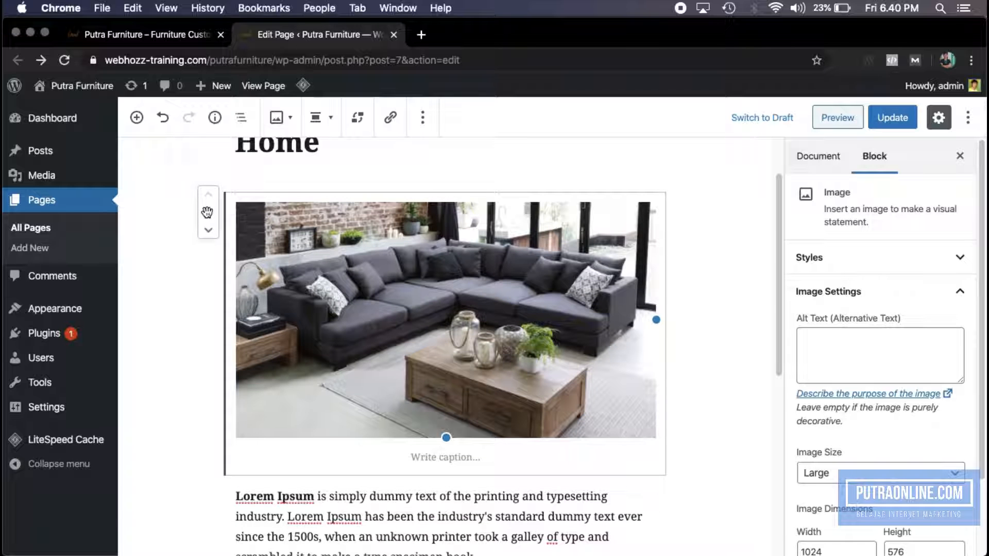
{"action": "left_click_drag", "start_coordinate": [207, 213], "coordinate": [253, 353]}
{"action": "scroll", "coordinate": [422, 315], "scroll_direction": "up", "scroll_amount": 1}
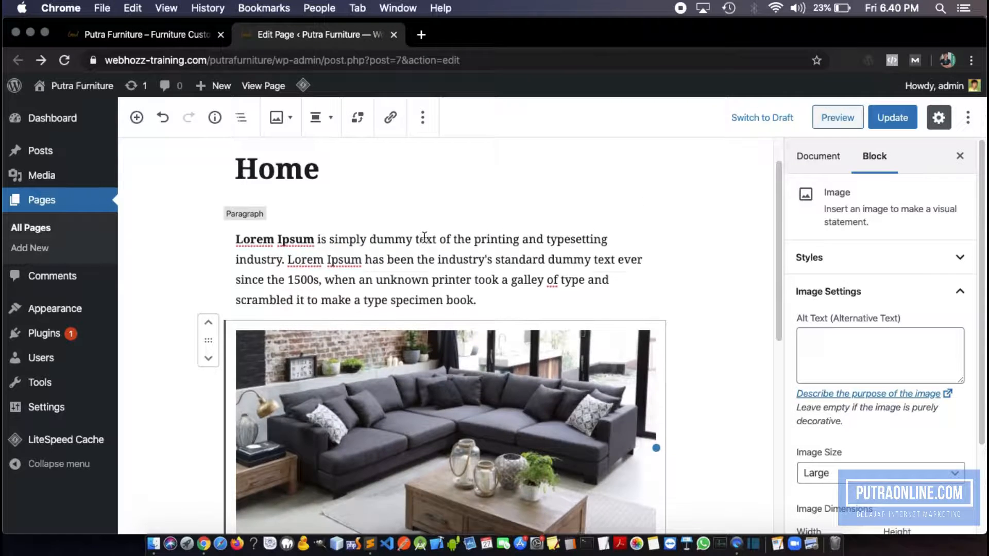
{"action": "scroll", "coordinate": [423, 314], "scroll_direction": "down", "scroll_amount": 7}
{"action": "scroll", "coordinate": [423, 317], "scroll_direction": "up", "scroll_amount": 3}
{"action": "scroll", "coordinate": [455, 313], "scroll_direction": "up", "scroll_amount": 3}
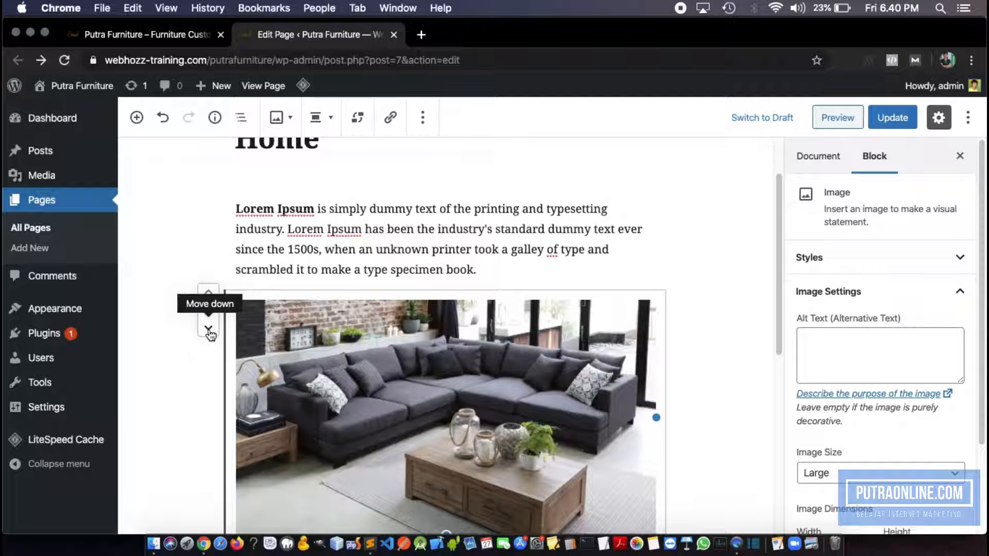
- Move the sofa image block back above the first paragraph and check the content order
{"action": "left_click", "coordinate": [210, 295]}
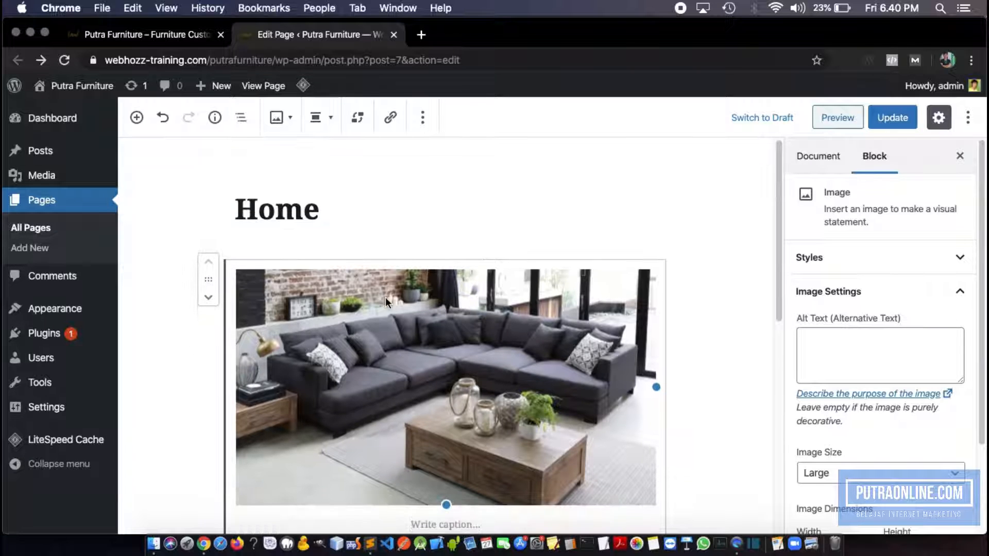
{"action": "scroll", "coordinate": [386, 298], "scroll_direction": "down", "scroll_amount": 3}
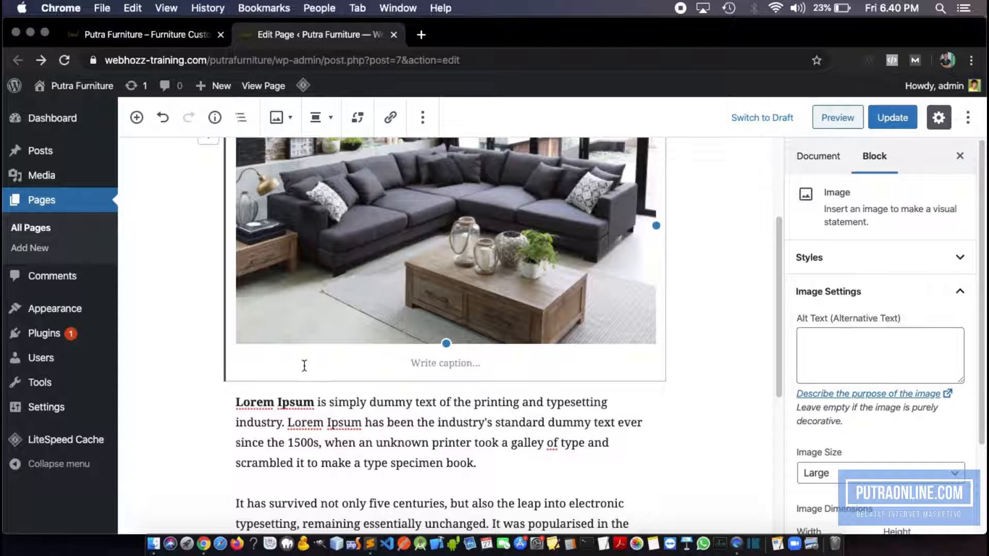
{"action": "scroll", "coordinate": [314, 409], "scroll_direction": "down", "scroll_amount": 2}
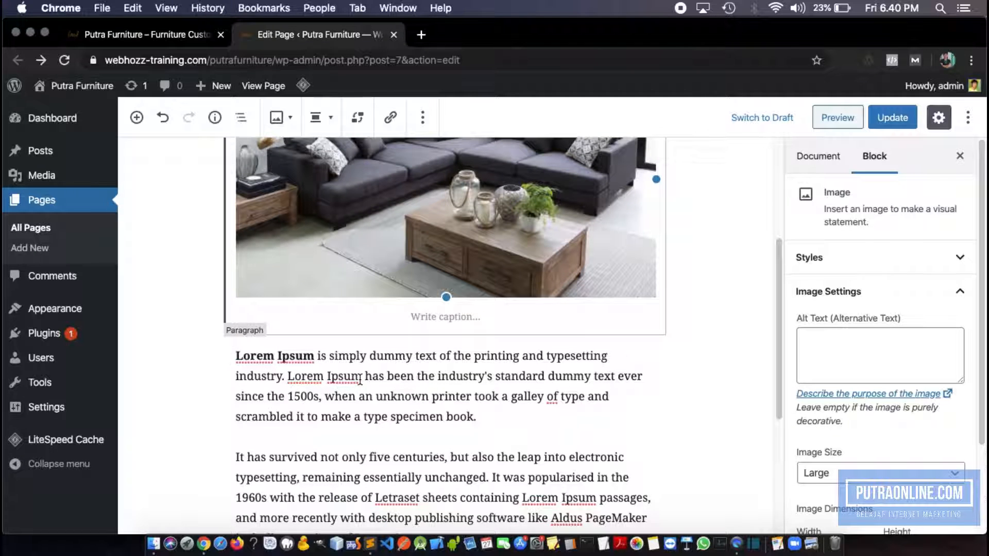
{"action": "scroll", "coordinate": [342, 347], "scroll_direction": "up", "scroll_amount": 5}
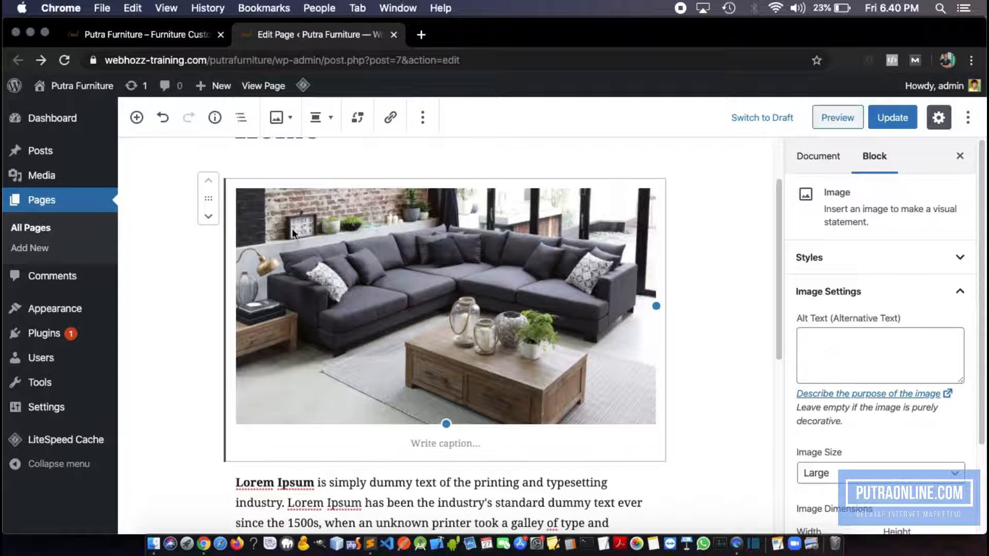
{"action": "scroll", "coordinate": [336, 310], "scroll_direction": "down", "scroll_amount": 8}
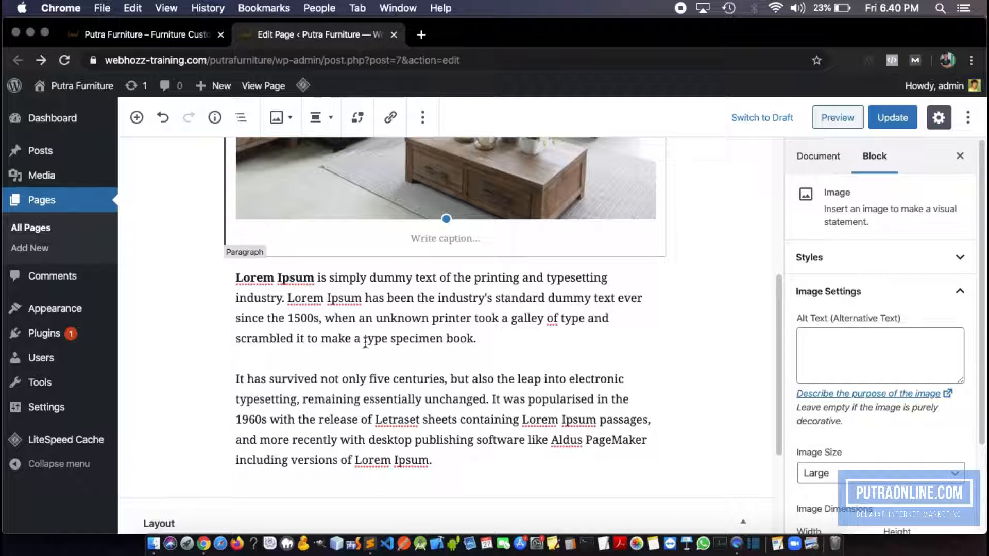
{"action": "scroll", "coordinate": [289, 289], "scroll_direction": "up", "scroll_amount": 10}
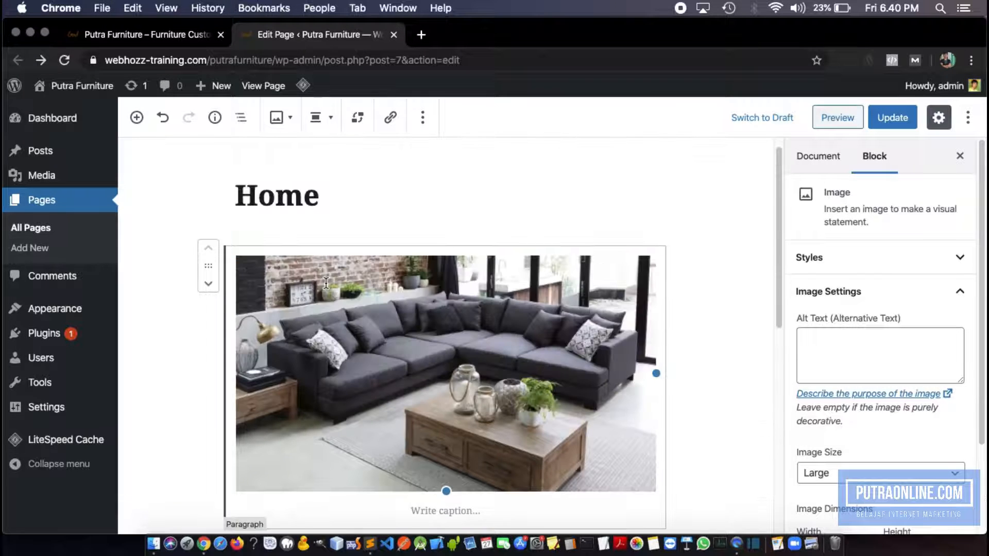
- Move the sofa image block down two positions so it sits below both paragraphs
{"action": "left_click", "coordinate": [208, 286]}
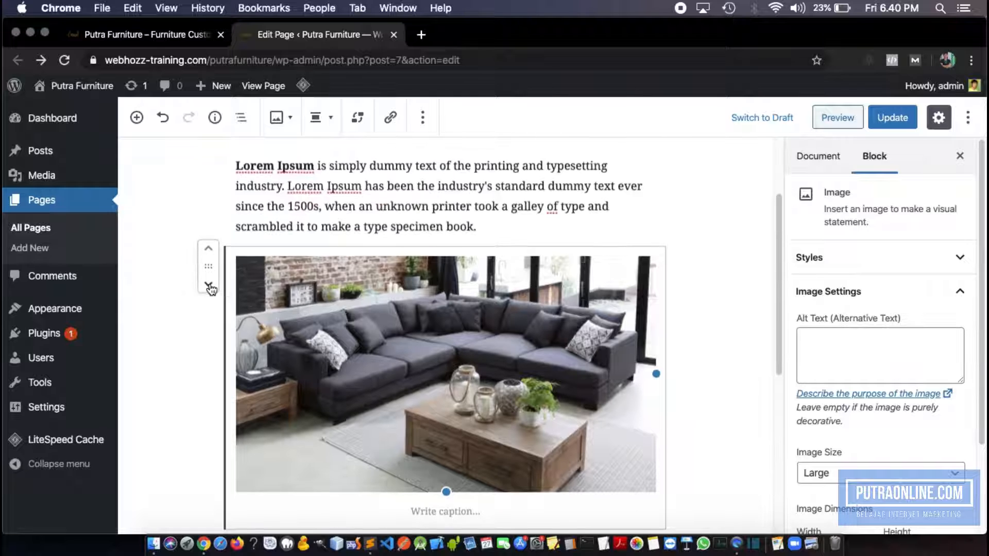
{"action": "scroll", "coordinate": [435, 304], "scroll_direction": "down", "scroll_amount": 3}
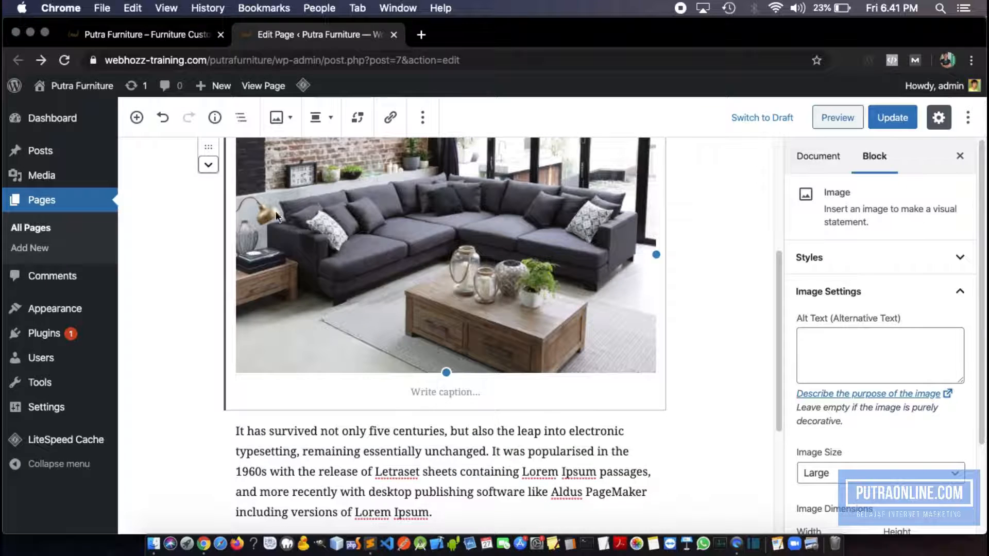
{"action": "left_click", "coordinate": [209, 165]}
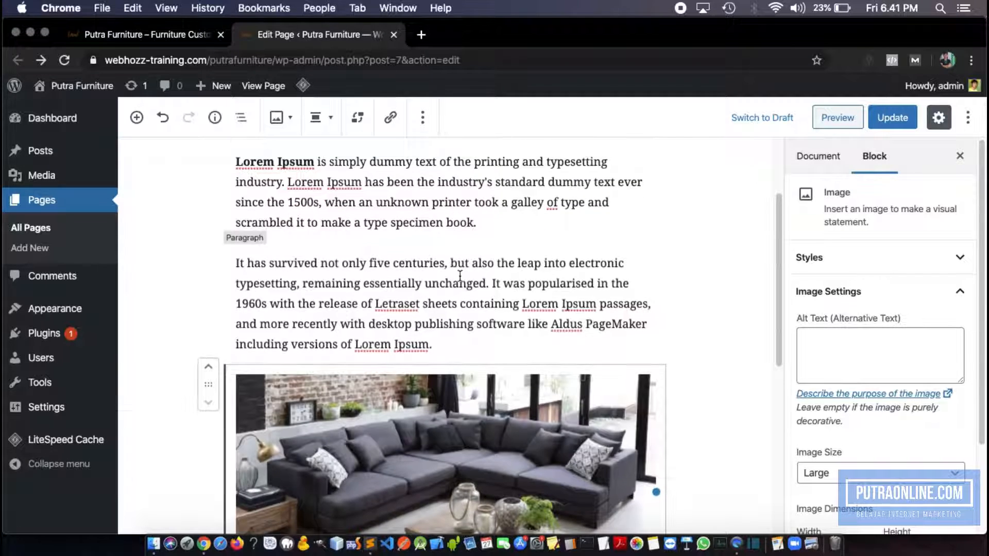
{"action": "scroll", "coordinate": [456, 279], "scroll_direction": "down", "scroll_amount": 4}
{"action": "scroll", "coordinate": [456, 333], "scroll_direction": "up", "scroll_amount": 5}
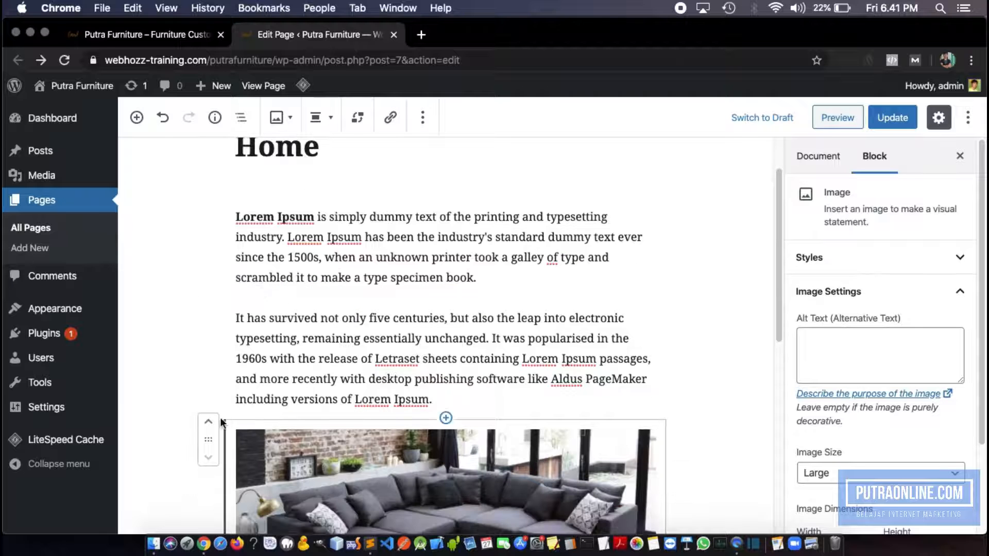
- Move the sofa image block up two positions to the start of the page content, above both paragraphs
{"action": "left_click", "coordinate": [208, 422]}
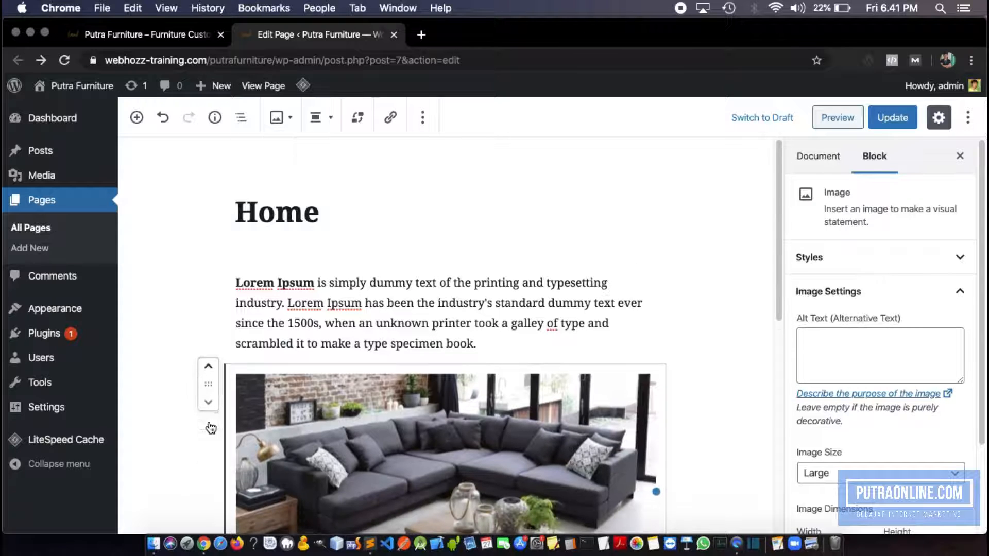
{"action": "left_click", "coordinate": [208, 365]}
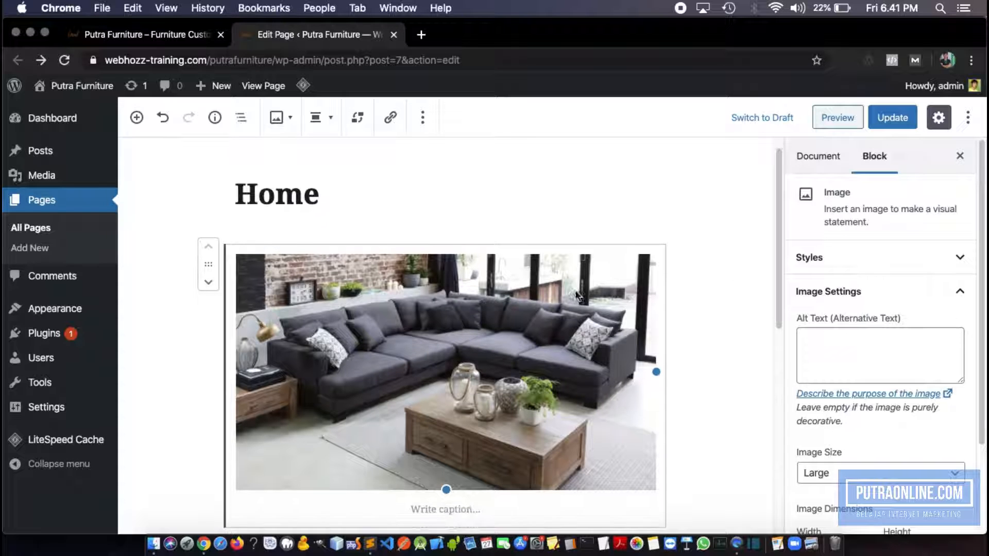
{"action": "scroll", "coordinate": [424, 301], "scroll_direction": "down", "scroll_amount": 6}
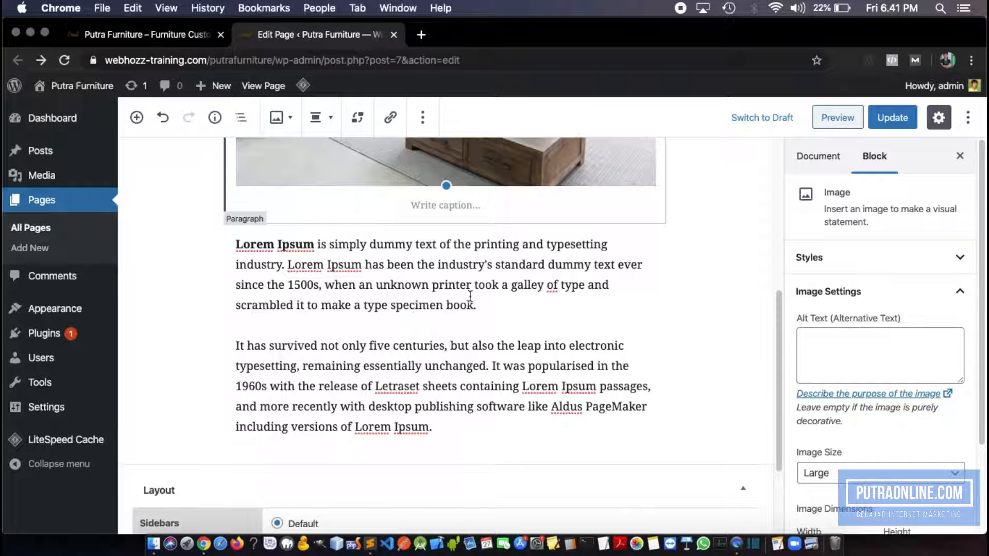
{"action": "scroll", "coordinate": [319, 317], "scroll_direction": "up", "scroll_amount": 6}
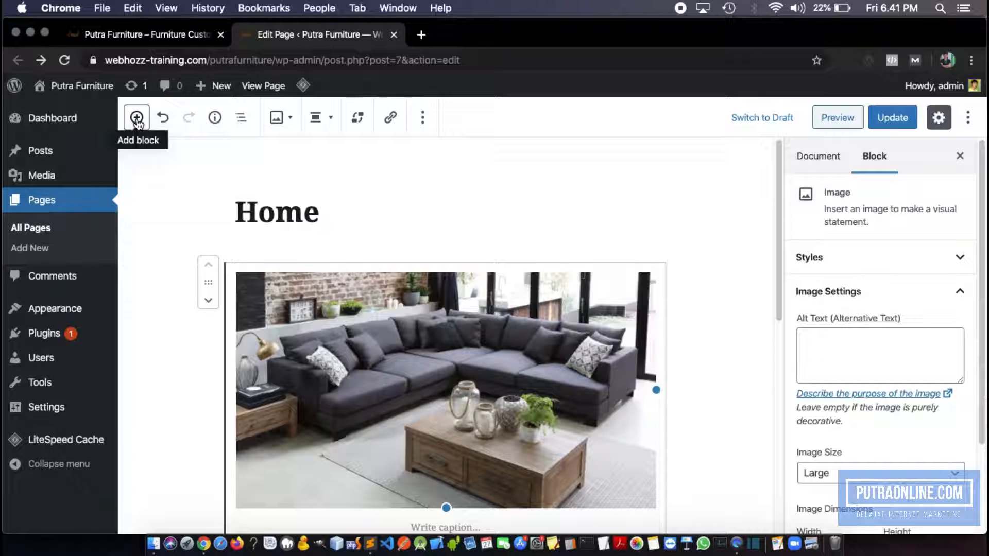
- Examine the block library's category list and look through the Most Used blocks
{"action": "left_click", "coordinate": [137, 118]}
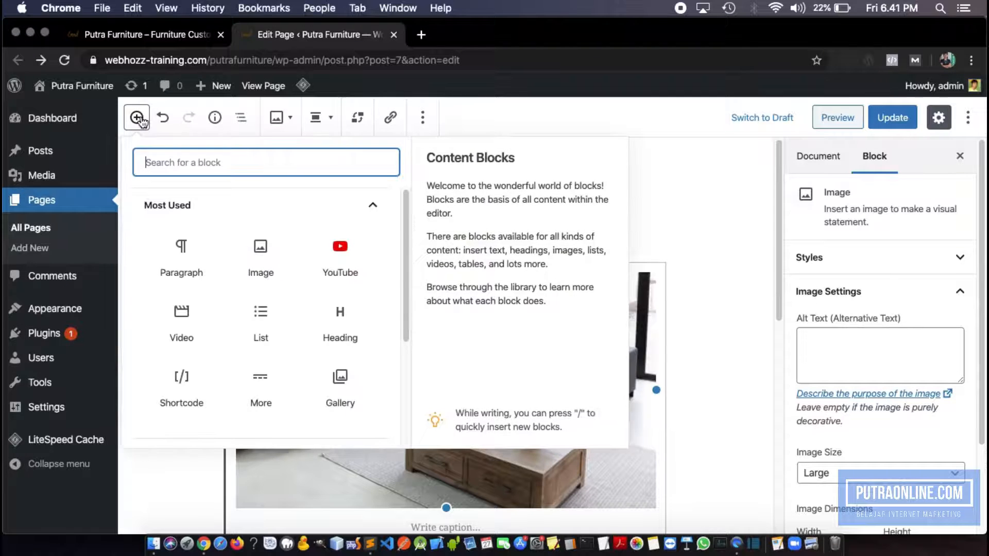
{"action": "left_click", "coordinate": [367, 209]}
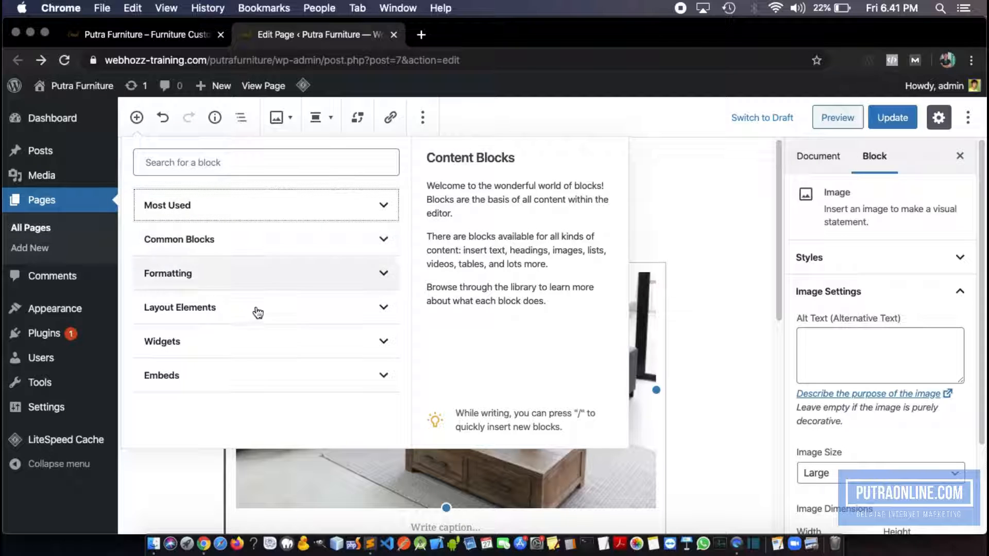
{"action": "left_click", "coordinate": [294, 217]}
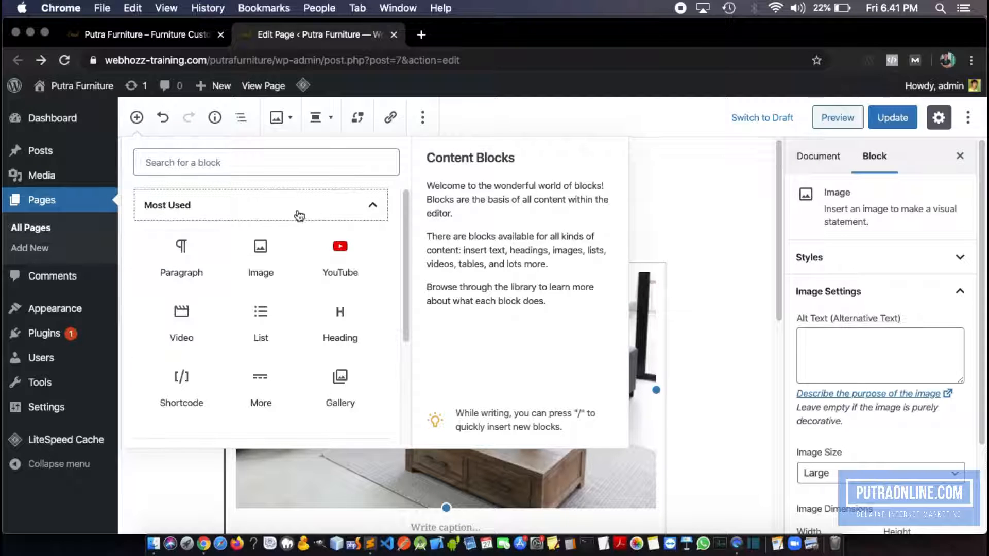
{"action": "scroll", "coordinate": [335, 302], "scroll_direction": "down", "scroll_amount": 3}
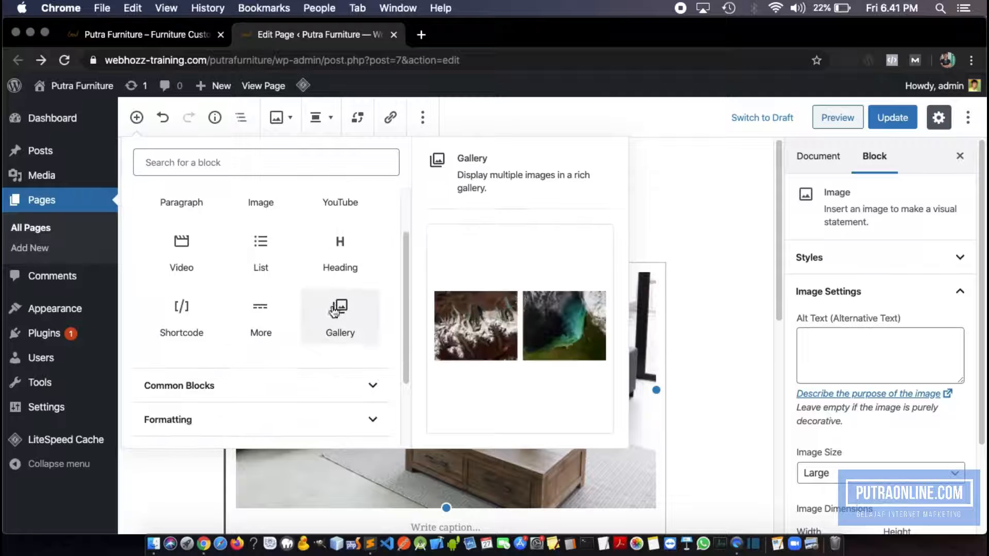
{"action": "scroll", "coordinate": [309, 330], "scroll_direction": "up", "scroll_amount": 1}
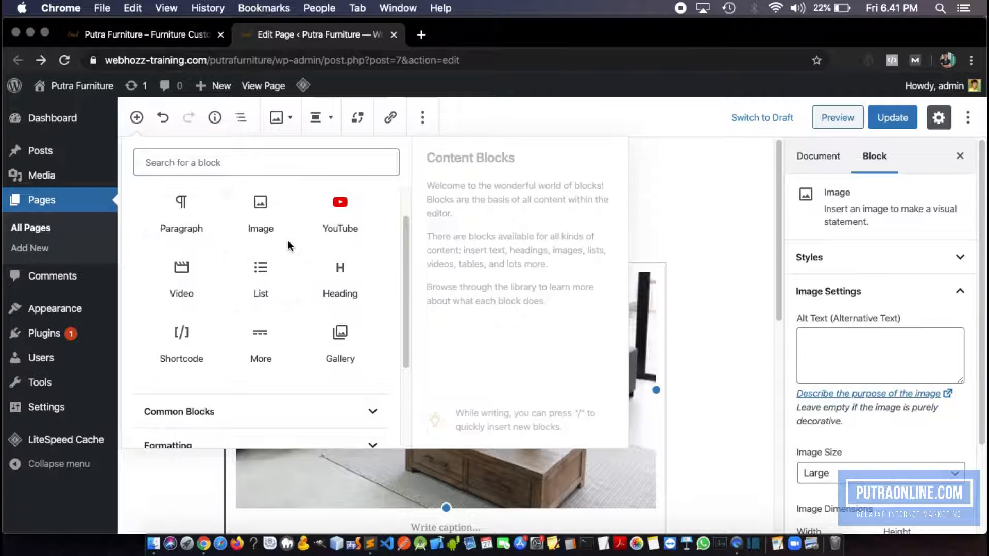
{"action": "scroll", "coordinate": [381, 203], "scroll_direction": "up", "scroll_amount": 2}
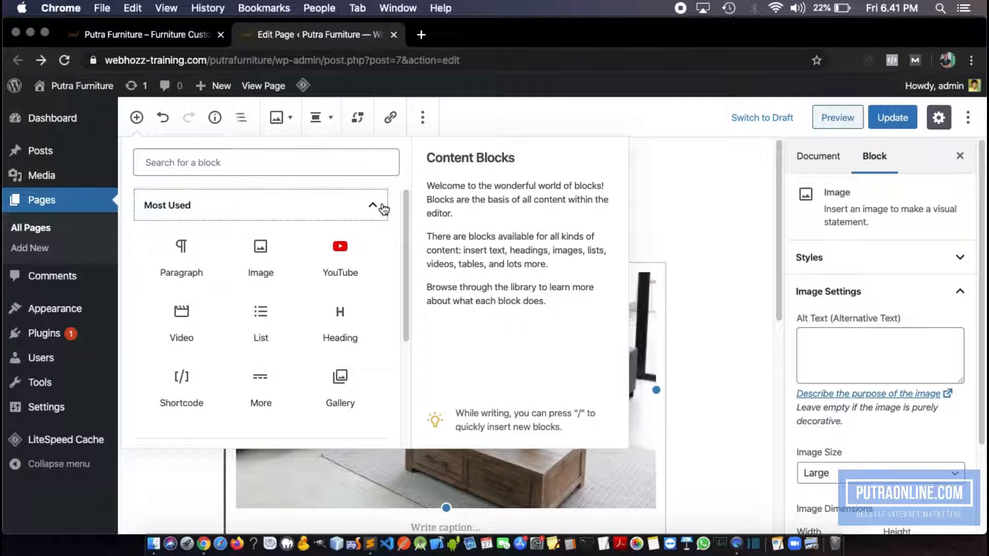
{"action": "left_click", "coordinate": [382, 205]}
- Look through the Common Blocks category, including the Image and Cover previews
{"action": "left_click", "coordinate": [385, 242]}
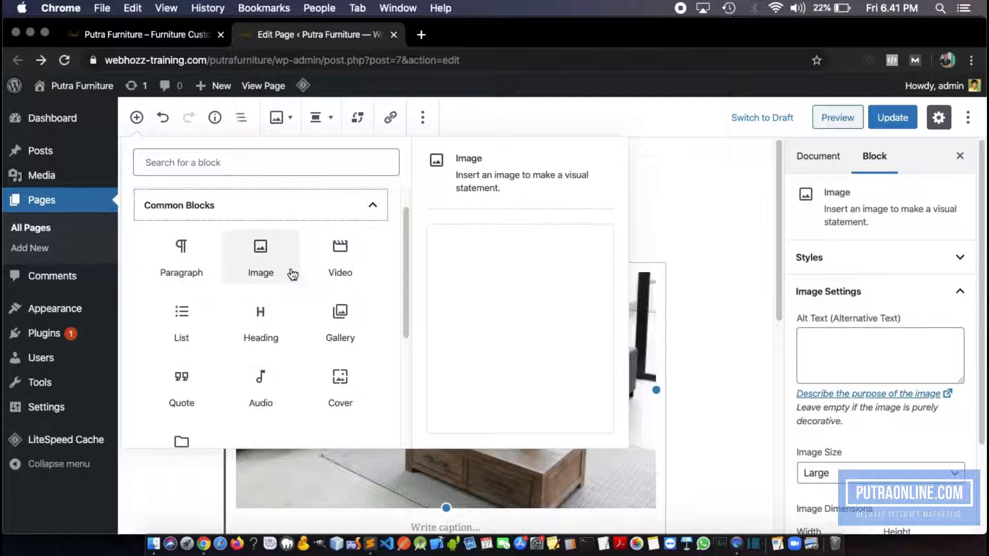
{"action": "scroll", "coordinate": [193, 396], "scroll_direction": "down", "scroll_amount": 1}
{"action": "scroll", "coordinate": [193, 395], "scroll_direction": "down", "scroll_amount": 1}
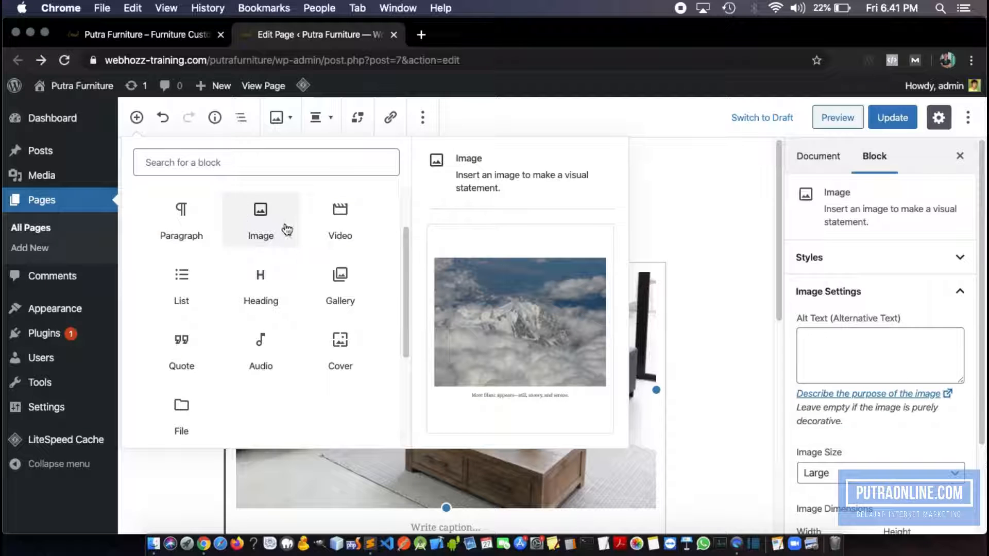
{"action": "scroll", "coordinate": [312, 239], "scroll_direction": "up", "scroll_amount": 2}
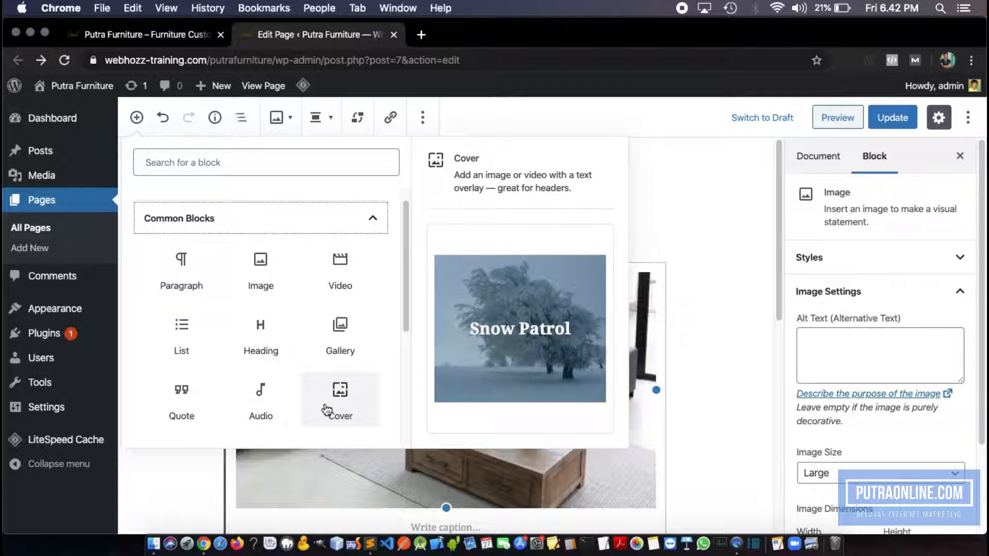
{"action": "left_click", "coordinate": [378, 219]}
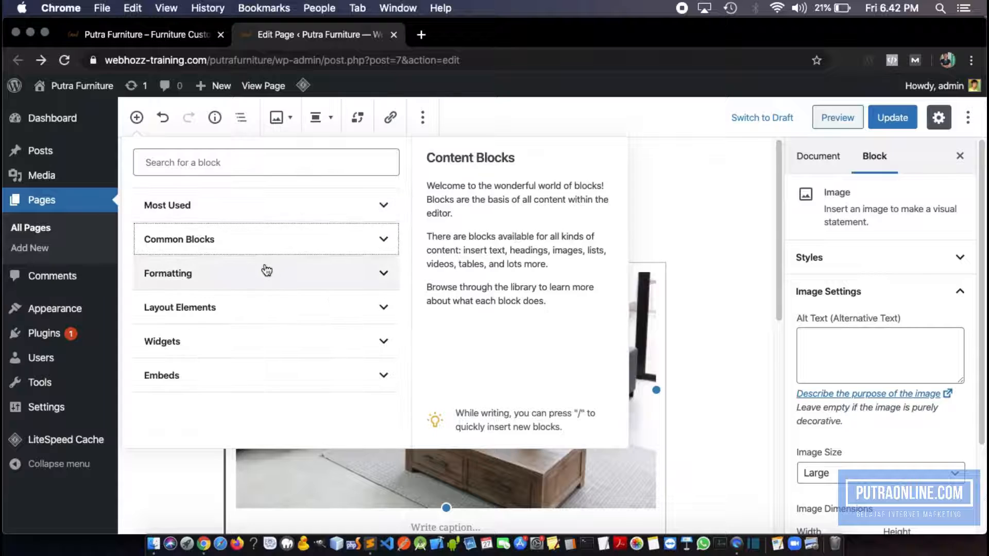
- Look through the blocks available under the Formatting and Layout Elements categories
{"action": "left_click", "coordinate": [278, 275]}
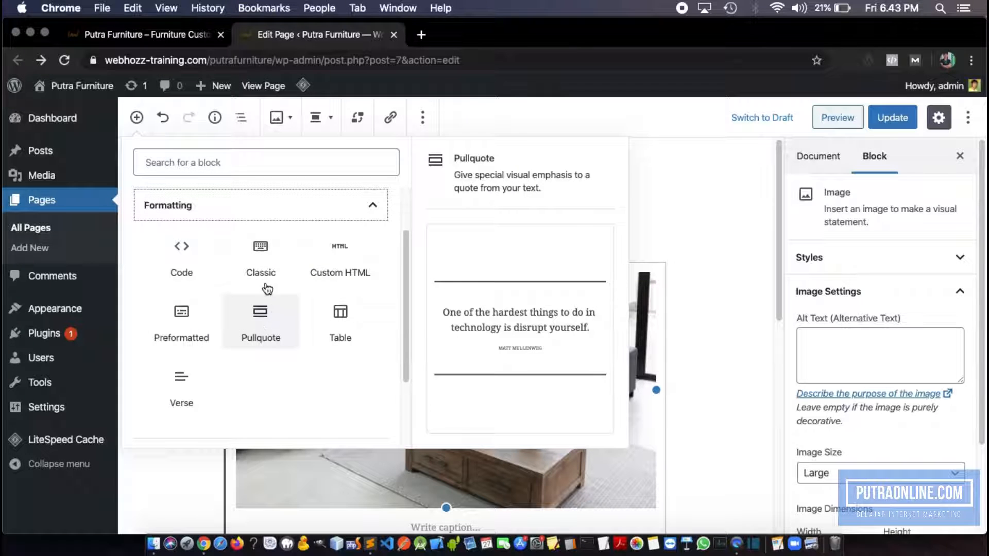
{"action": "left_click", "coordinate": [311, 206]}
{"action": "left_click", "coordinate": [211, 309]}
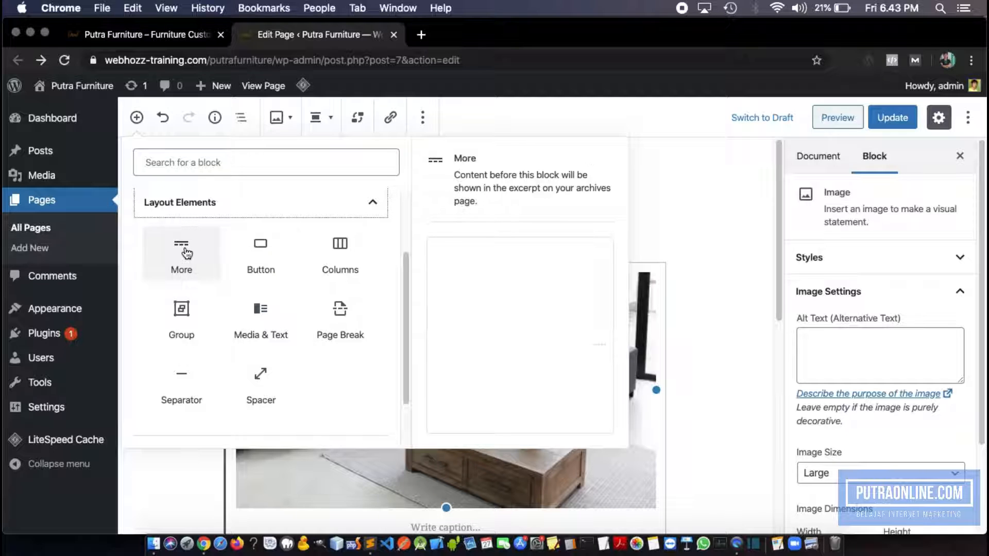
{"action": "left_click", "coordinate": [268, 203]}
- Look through the Widgets category, from Shortcode and Archives to RSS, Search and Tag Cloud
{"action": "left_click", "coordinate": [214, 345]}
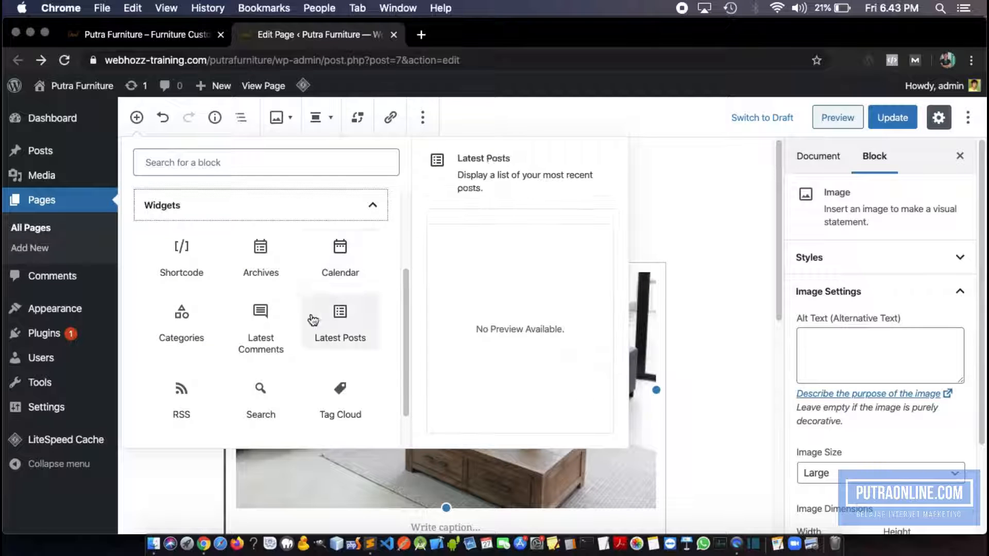
{"action": "scroll", "coordinate": [268, 332], "scroll_direction": "down", "scroll_amount": 1}
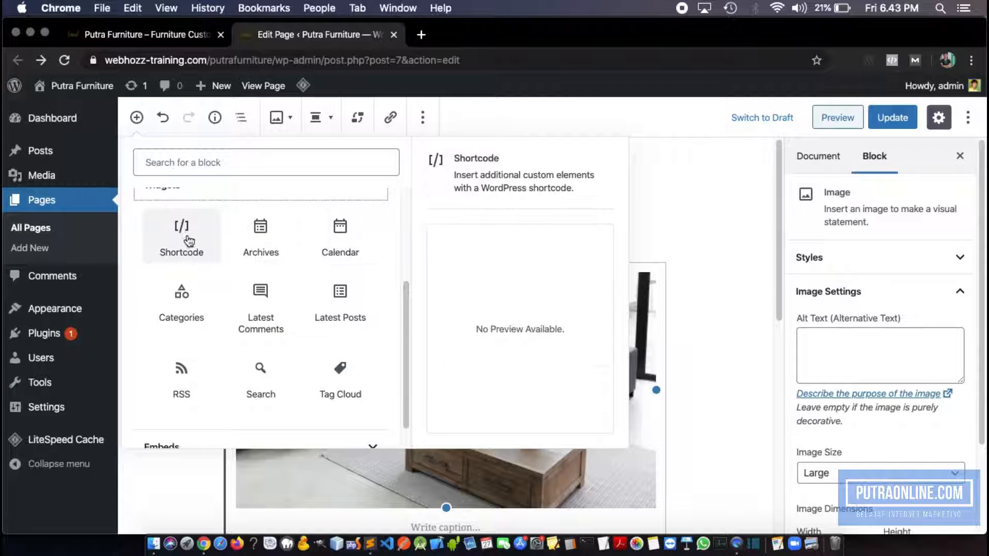
{"action": "scroll", "coordinate": [189, 247], "scroll_direction": "up", "scroll_amount": 1}
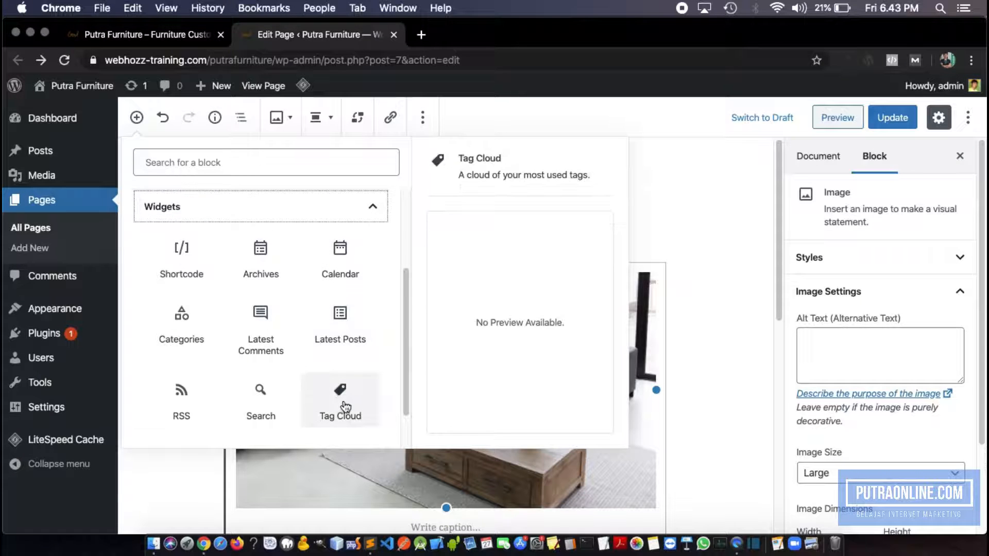
{"action": "scroll", "coordinate": [340, 402], "scroll_direction": "down", "scroll_amount": 1}
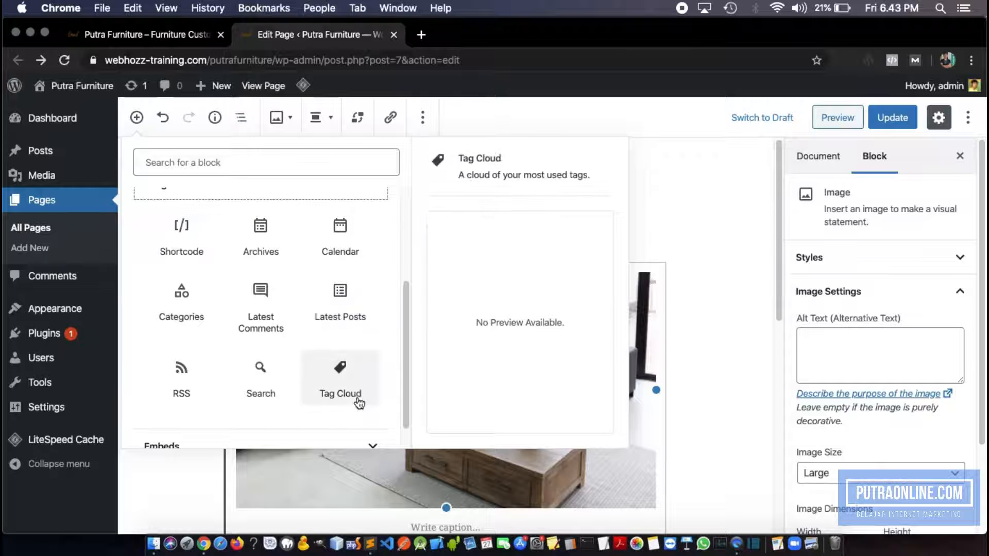
{"action": "scroll", "coordinate": [324, 237], "scroll_direction": "up", "scroll_amount": 1}
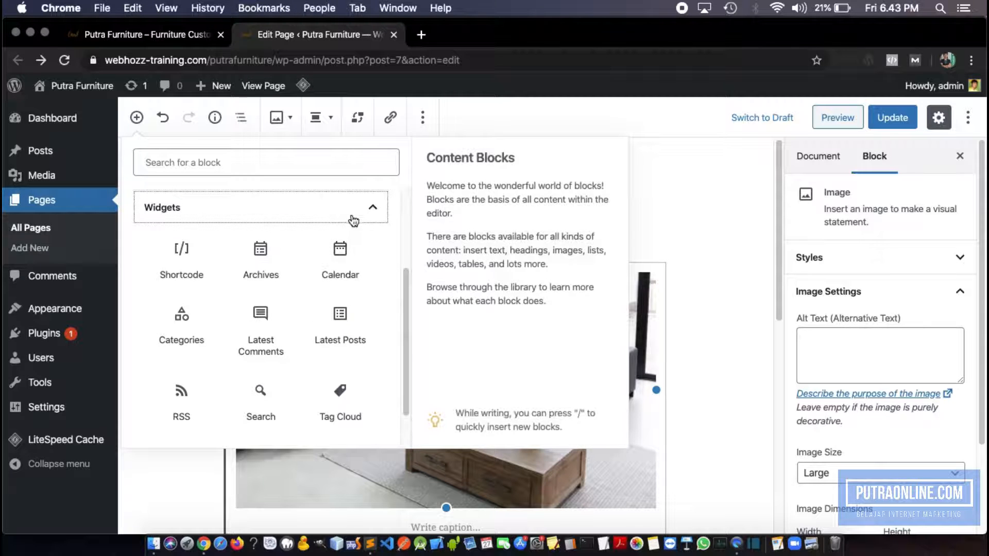
{"action": "left_click", "coordinate": [354, 218]}
- Look through the Embeds blocks and revisit the Common Blocks category before closing the block library
{"action": "left_click", "coordinate": [354, 376]}
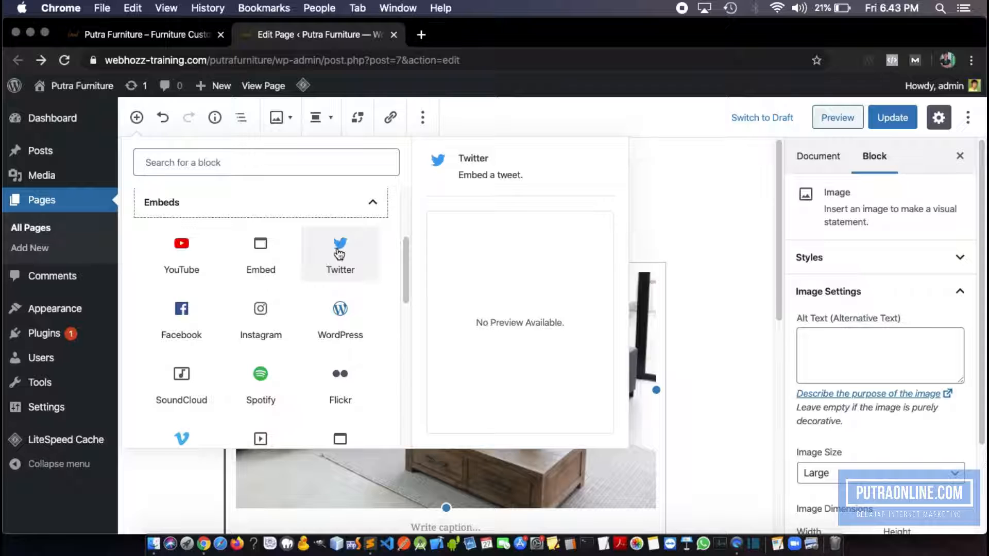
{"action": "scroll", "coordinate": [312, 339], "scroll_direction": "down", "scroll_amount": 1}
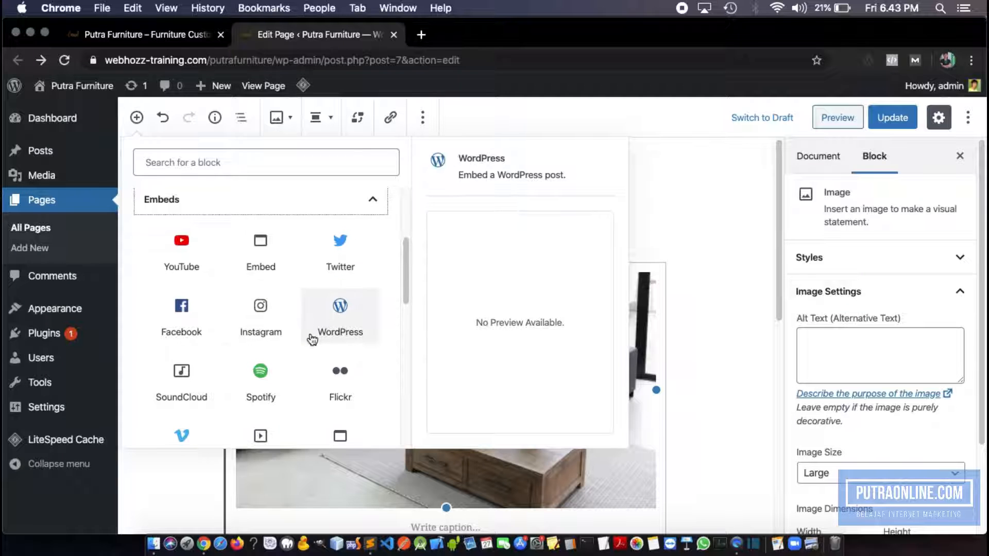
{"action": "scroll", "coordinate": [311, 338], "scroll_direction": "down", "scroll_amount": 4}
{"action": "scroll", "coordinate": [309, 337], "scroll_direction": "up", "scroll_amount": 6}
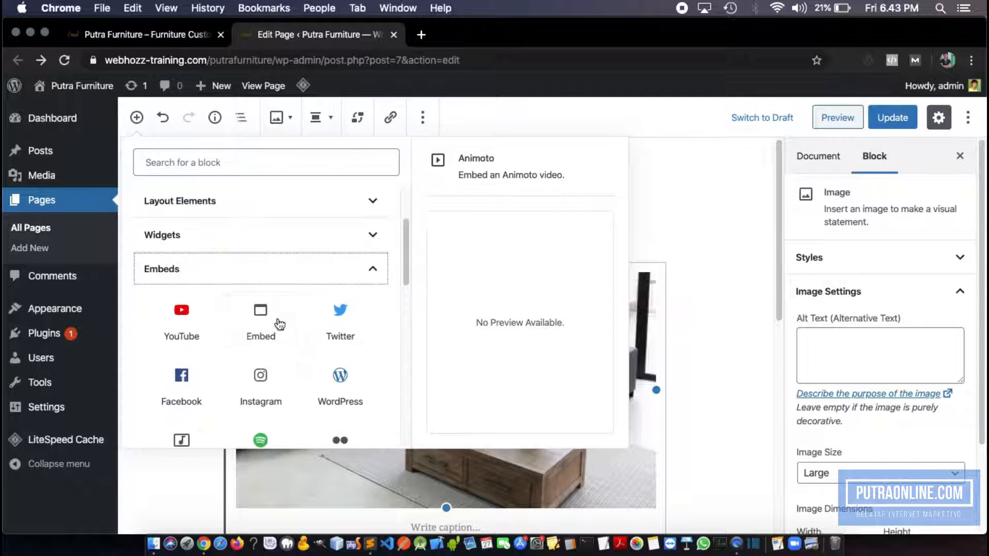
{"action": "left_click", "coordinate": [372, 273]}
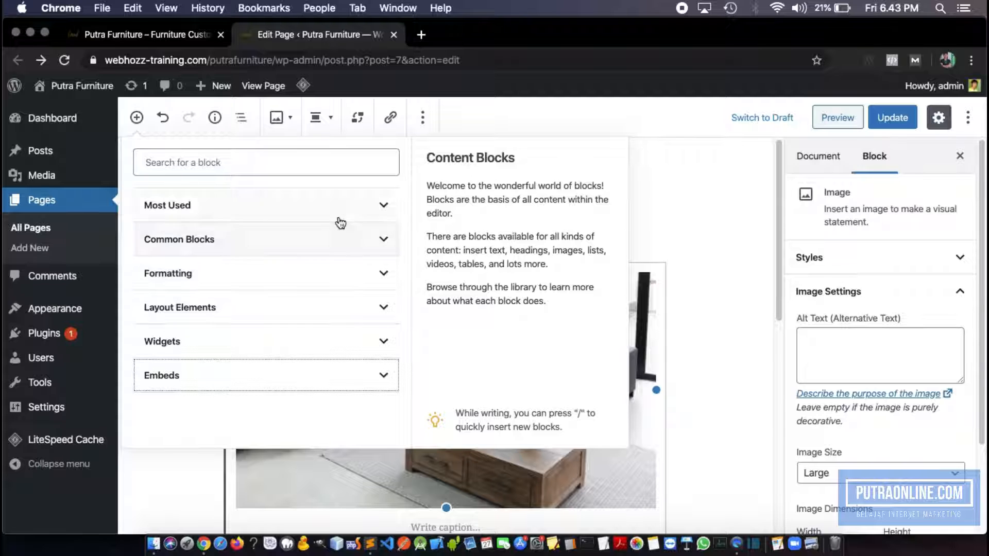
{"action": "left_click", "coordinate": [384, 239]}
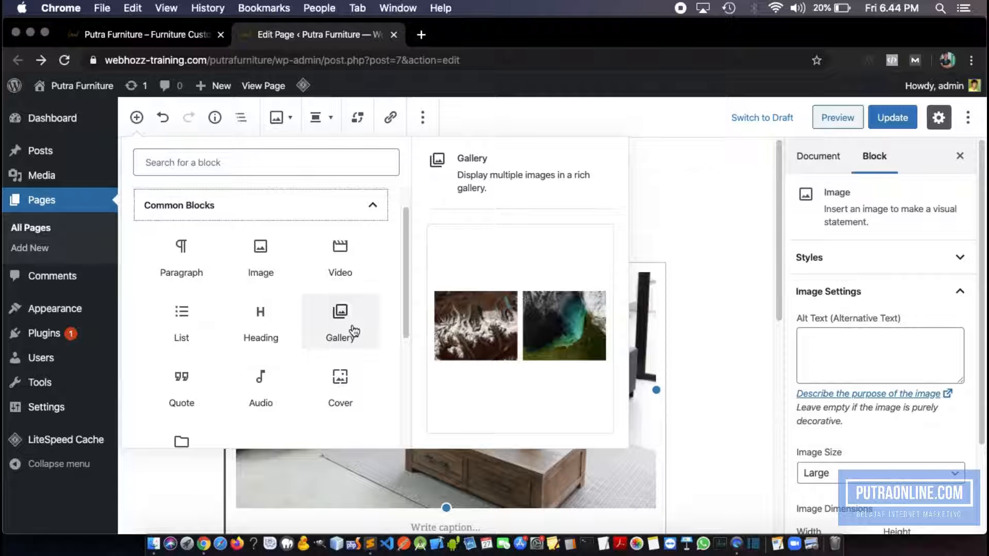
{"action": "left_click", "coordinate": [674, 205]}
- Add an empty block below the second paragraph at the end of the Home page content
{"action": "scroll", "coordinate": [569, 264], "scroll_direction": "down", "scroll_amount": 5}
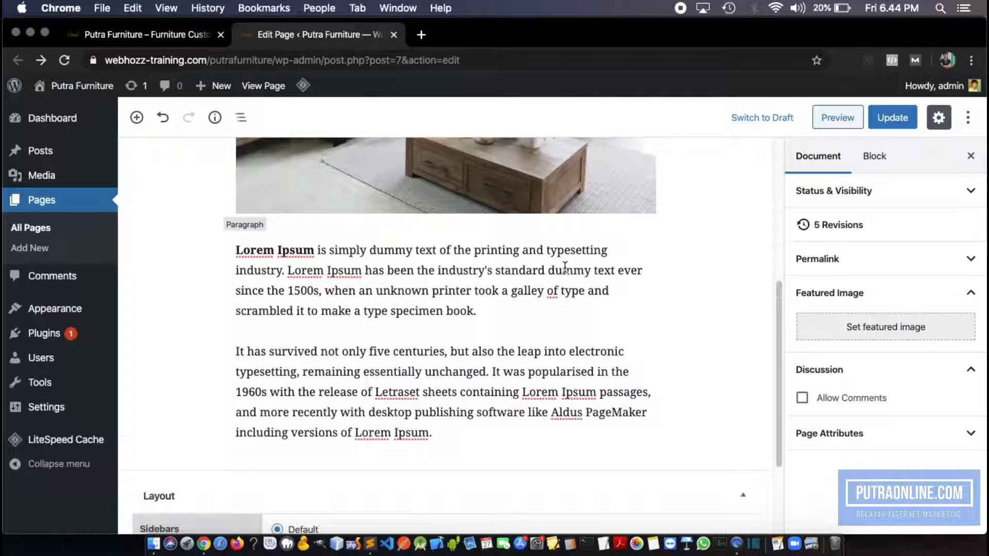
{"action": "scroll", "coordinate": [515, 330], "scroll_direction": "down", "scroll_amount": 2}
{"action": "left_click", "coordinate": [478, 402]}
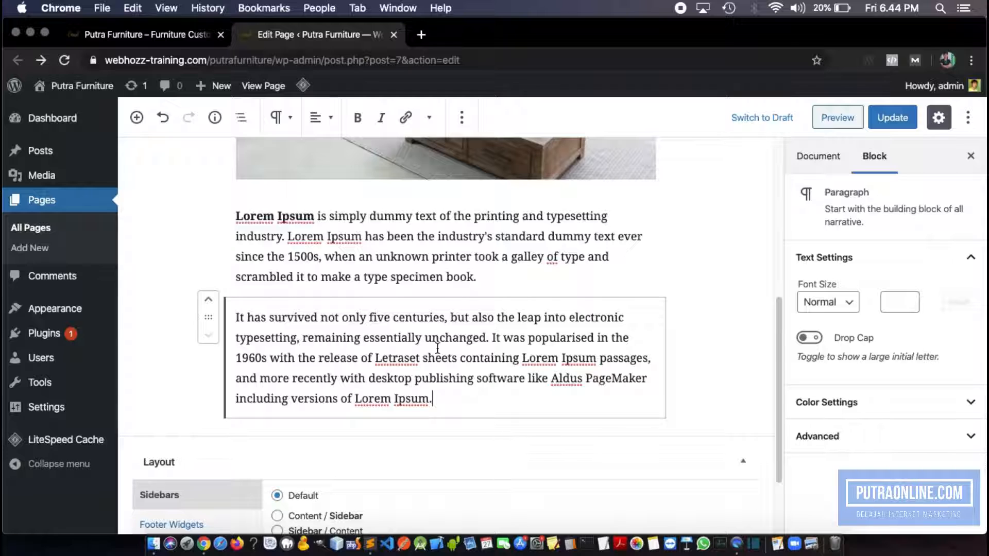
{"action": "left_click", "coordinate": [510, 277]}
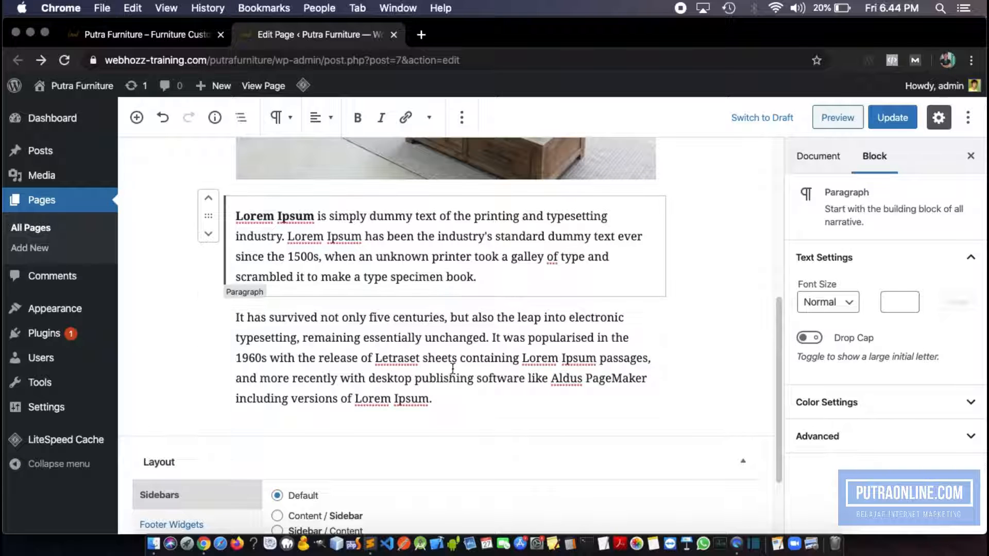
{"action": "left_click", "coordinate": [447, 404]}
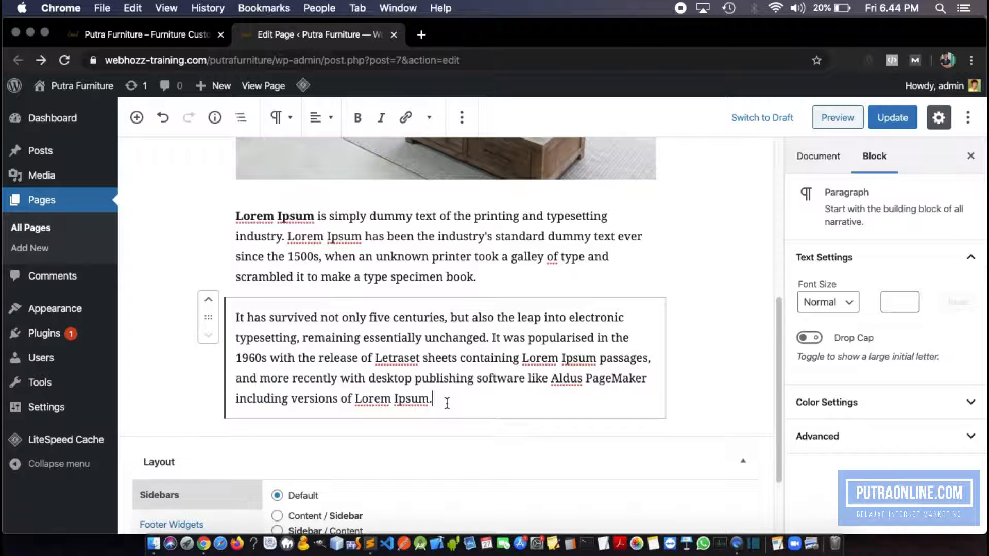
{"action": "scroll", "coordinate": [507, 324], "scroll_direction": "up", "scroll_amount": 5}
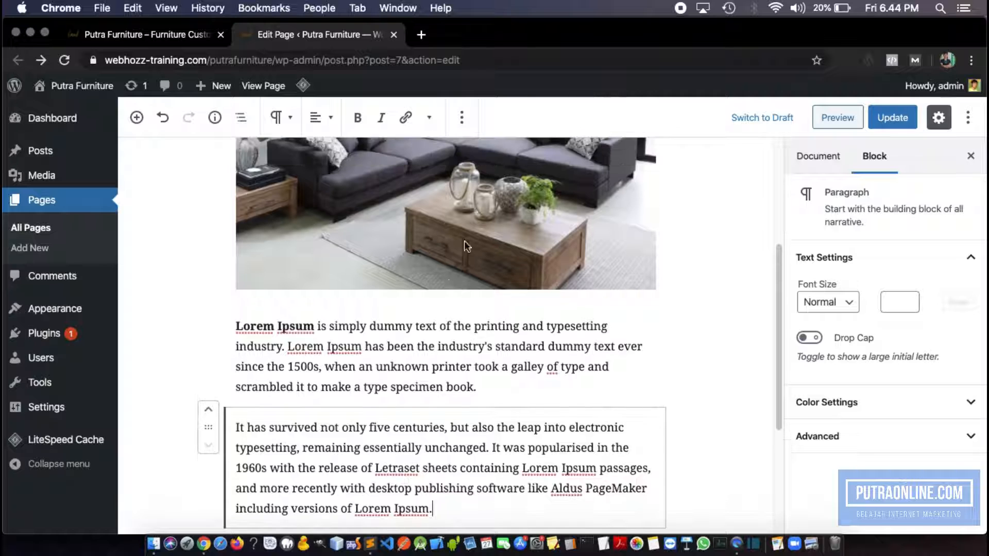
{"action": "scroll", "coordinate": [319, 227], "scroll_direction": "down", "scroll_amount": 4}
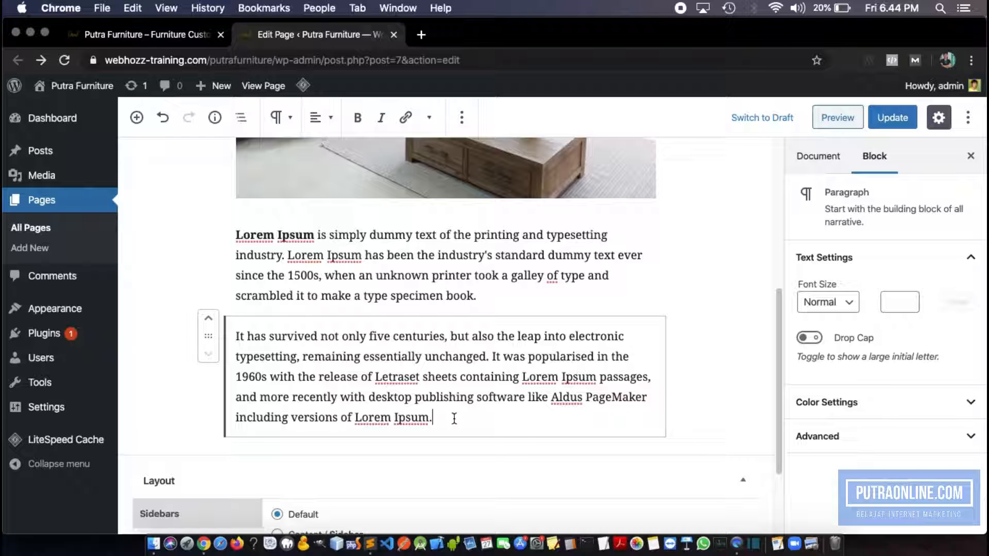
{"action": "key", "text": "Return"}
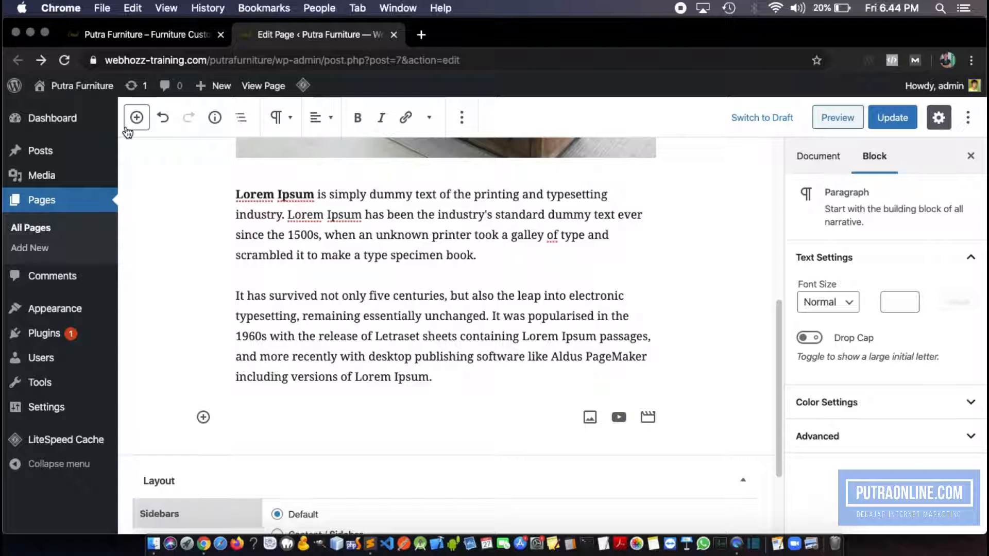
- Insert a Gallery block in the empty position below the last paragraph
{"action": "left_click", "coordinate": [204, 417]}
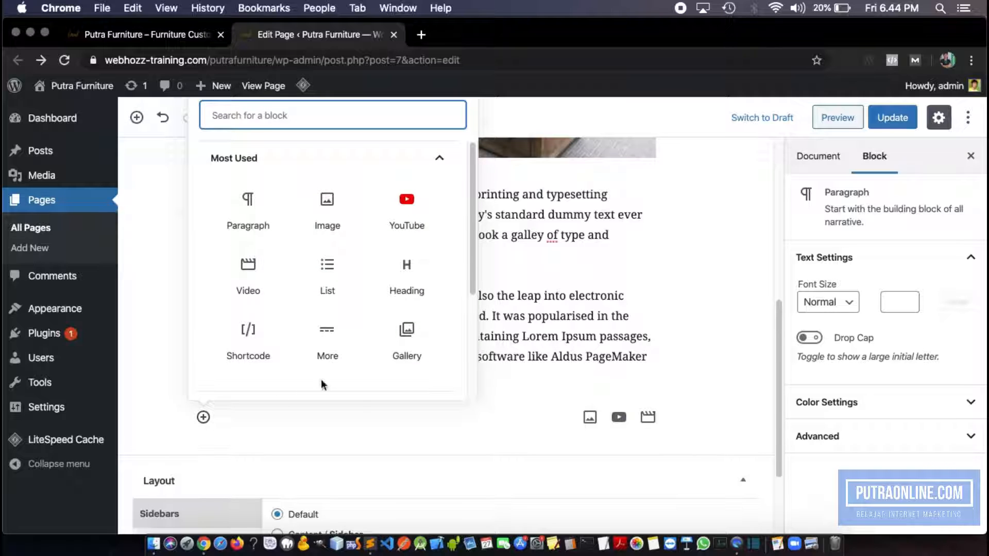
{"action": "left_click", "coordinate": [416, 341]}
{"action": "scroll", "coordinate": [490, 289], "scroll_direction": "down", "scroll_amount": 4}
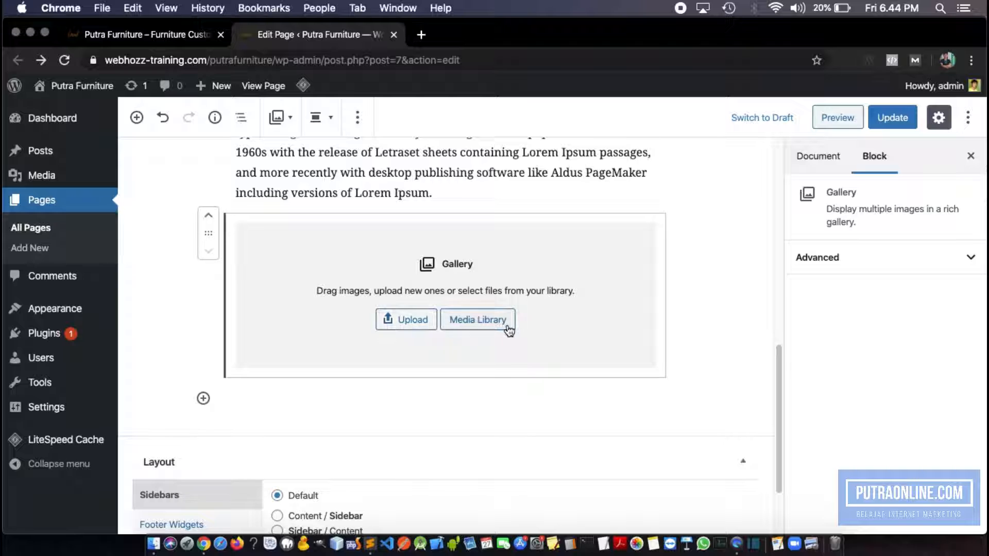
- Select the four living-room sofa photos from the media library for the gallery
{"action": "left_click", "coordinate": [392, 319]}
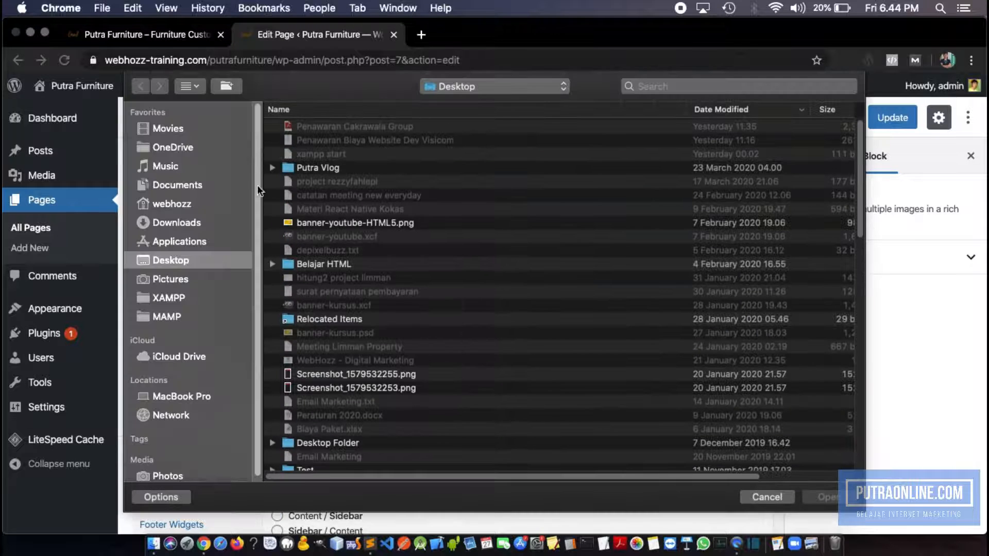
{"action": "left_click", "coordinate": [766, 499]}
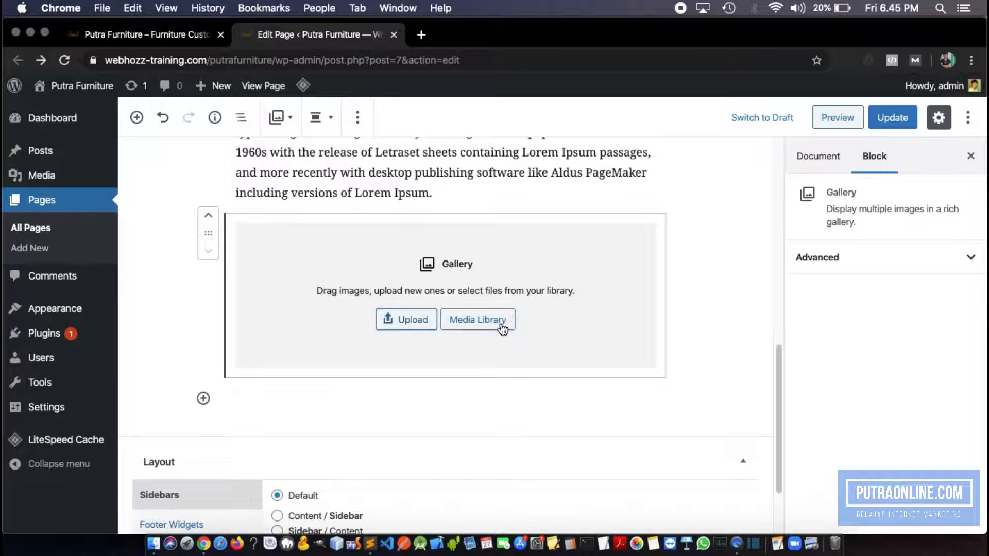
{"action": "left_click", "coordinate": [499, 325]}
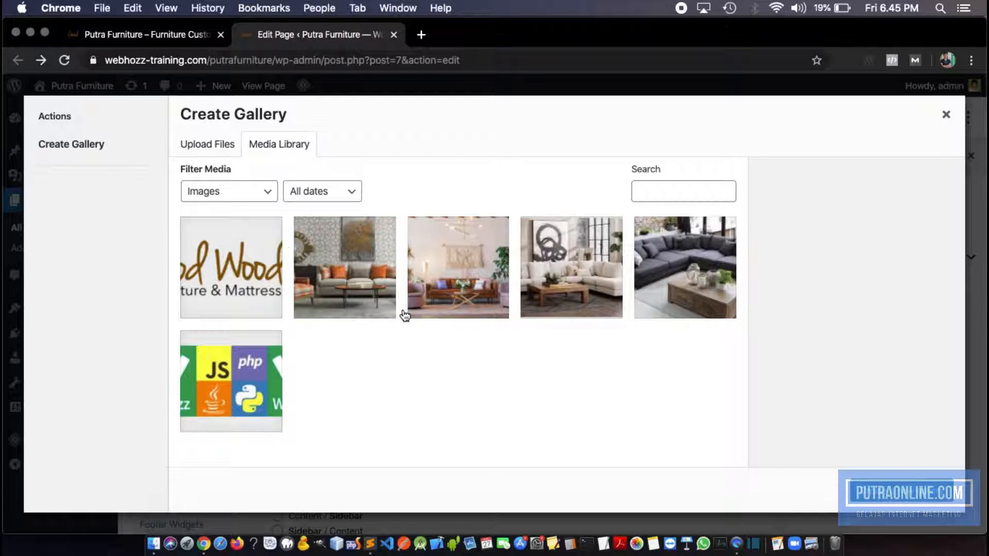
{"action": "left_click", "coordinate": [357, 285]}
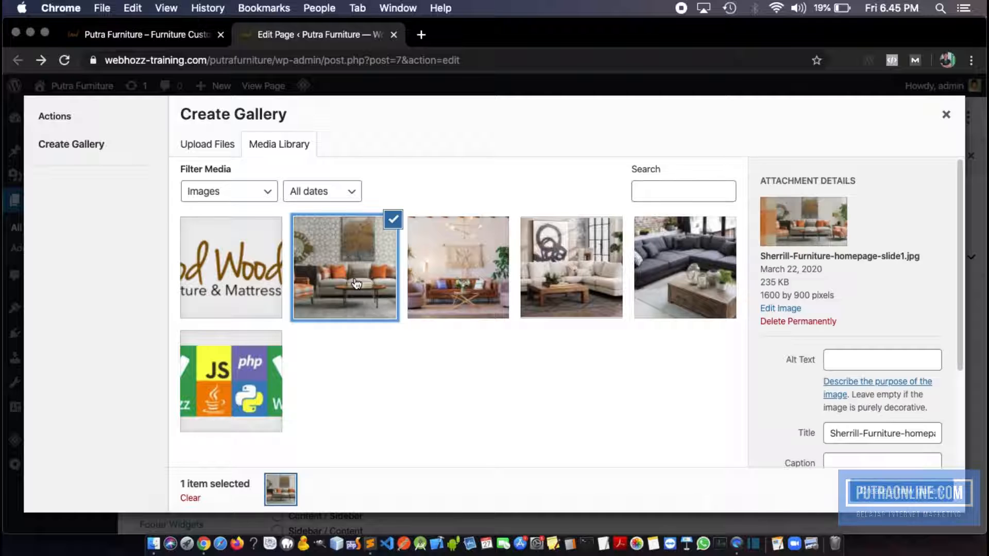
{"action": "left_click", "coordinate": [460, 298]}
{"action": "left_click", "coordinate": [572, 273]}
{"action": "left_click", "coordinate": [693, 289]}
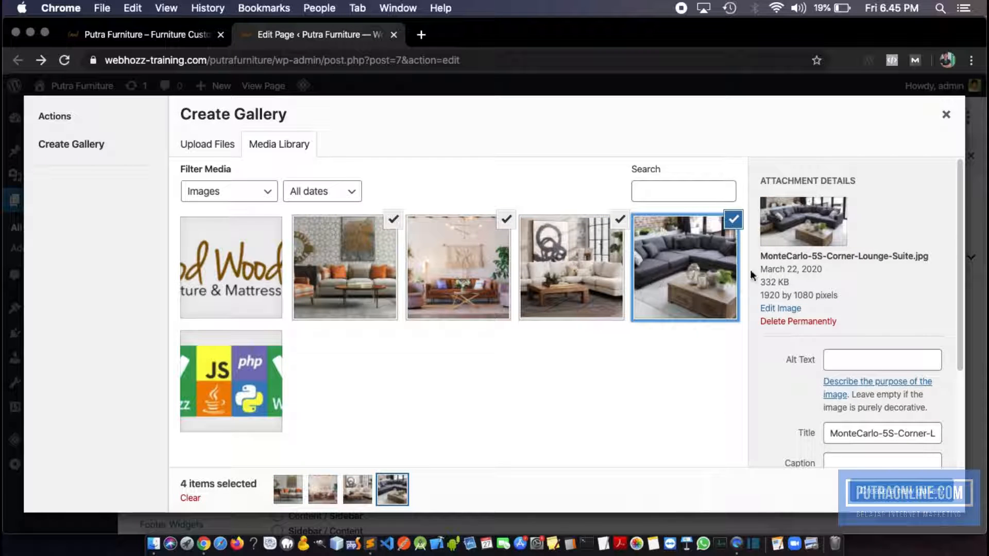
- Look through the attachment details of the selected photos, including the alt text, title, caption, description and link fields
{"action": "left_click", "coordinate": [360, 251]}
{"action": "left_click", "coordinate": [439, 277]}
{"action": "left_click", "coordinate": [592, 275]}
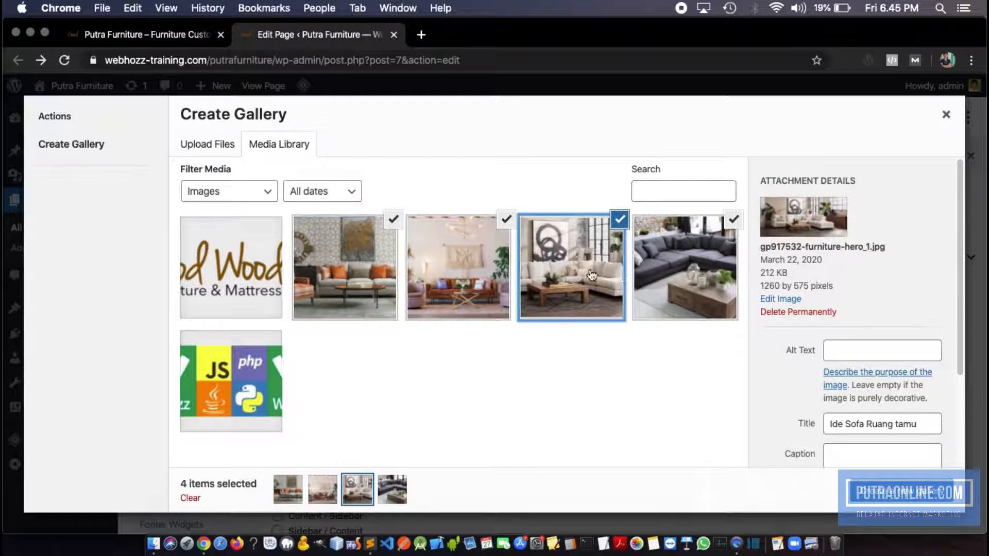
{"action": "left_click", "coordinate": [662, 278]}
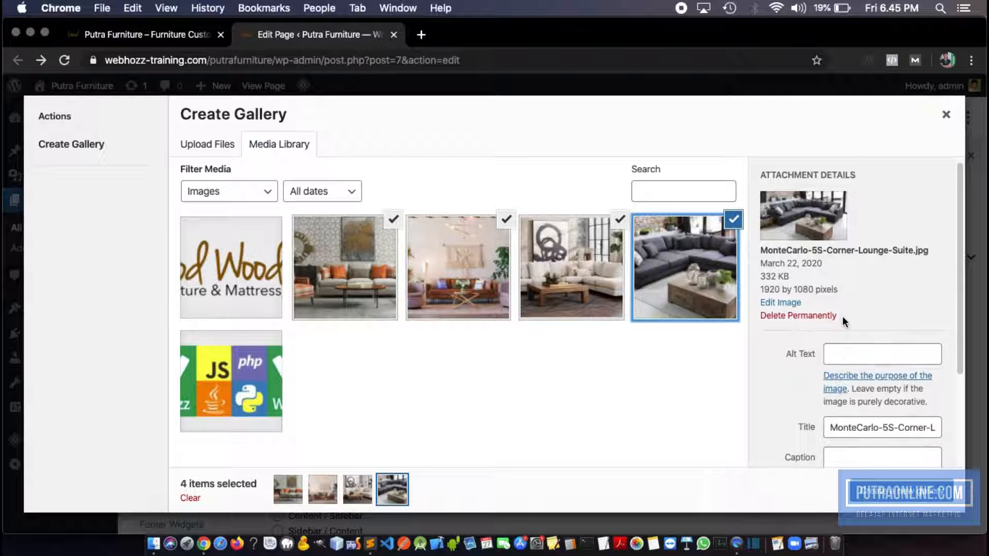
{"action": "scroll", "coordinate": [843, 317], "scroll_direction": "down", "scroll_amount": 5}
{"action": "scroll", "coordinate": [931, 290], "scroll_direction": "up", "scroll_amount": 1}
{"action": "scroll", "coordinate": [849, 245], "scroll_direction": "up", "scroll_amount": 1}
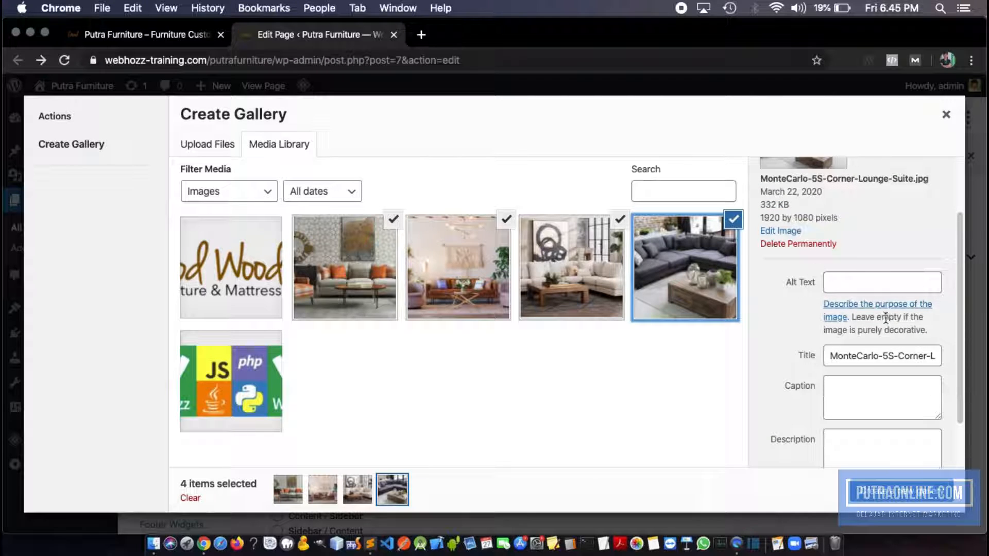
{"action": "scroll", "coordinate": [855, 289], "scroll_direction": "down", "scroll_amount": 2}
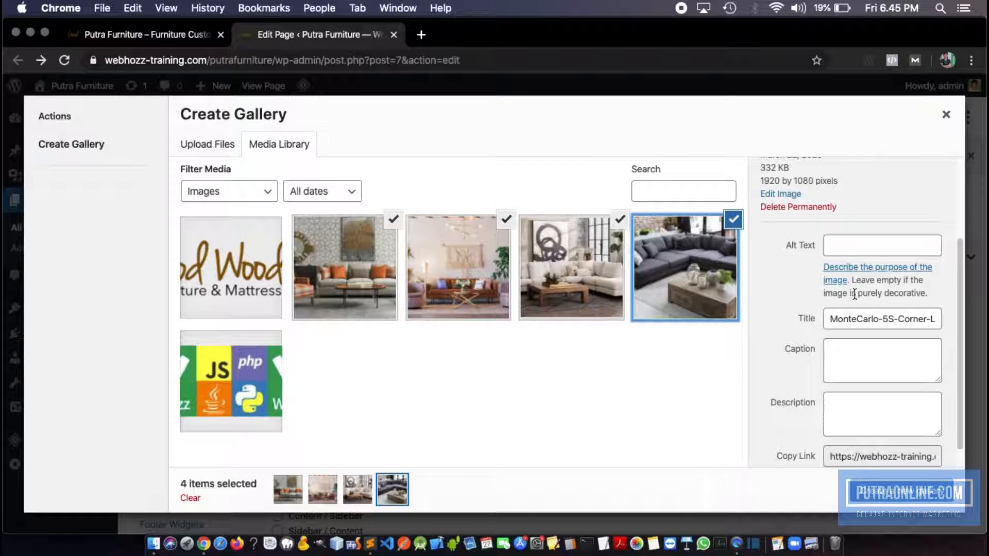
{"action": "scroll", "coordinate": [858, 406], "scroll_direction": "down", "scroll_amount": 1}
{"action": "scroll", "coordinate": [866, 273], "scroll_direction": "up", "scroll_amount": 1}
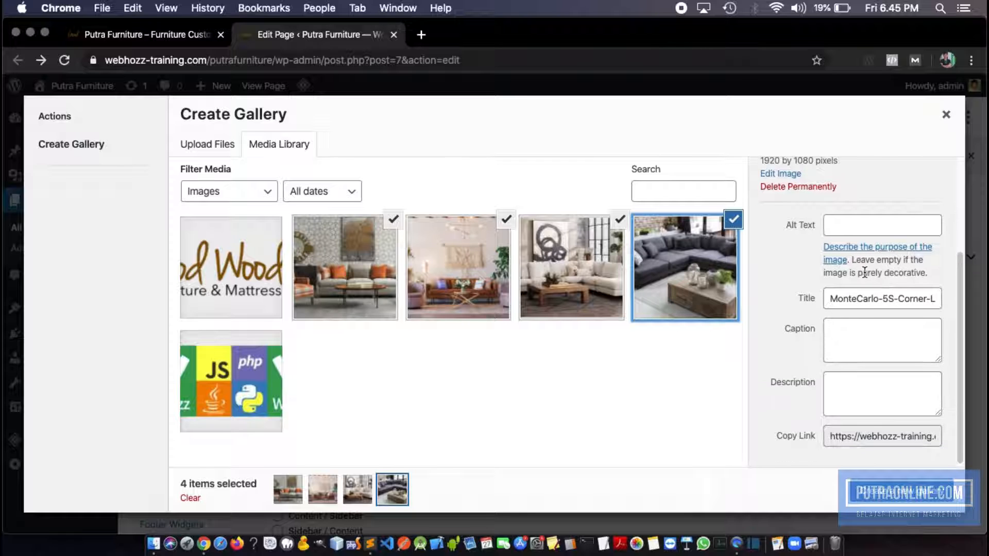
{"action": "scroll", "coordinate": [868, 278], "scroll_direction": "down", "scroll_amount": 1}
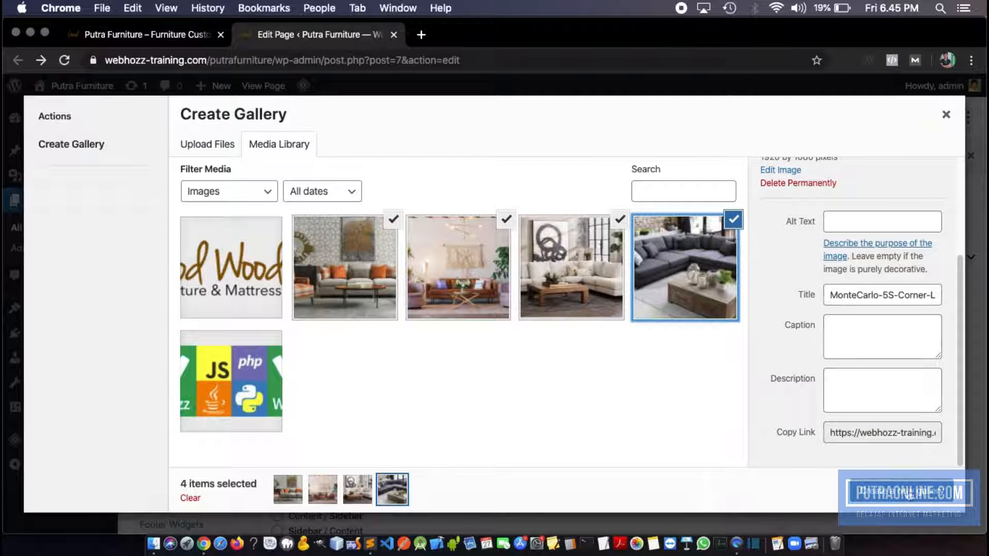
- Create a gallery from the selected photos, leaving out the one with orange cushions, and insert it into the page
{"action": "left_click", "coordinate": [907, 492]}
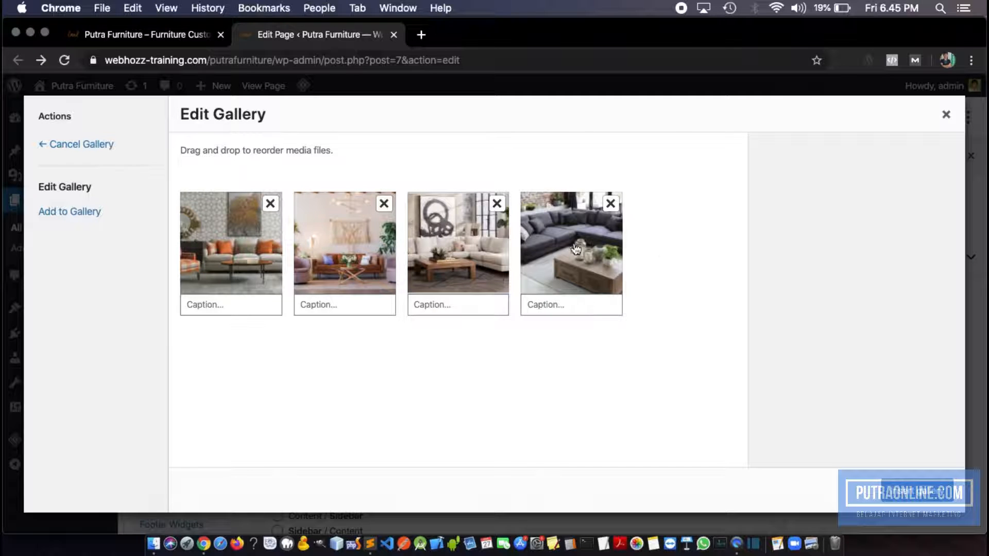
{"action": "left_click", "coordinate": [270, 204]}
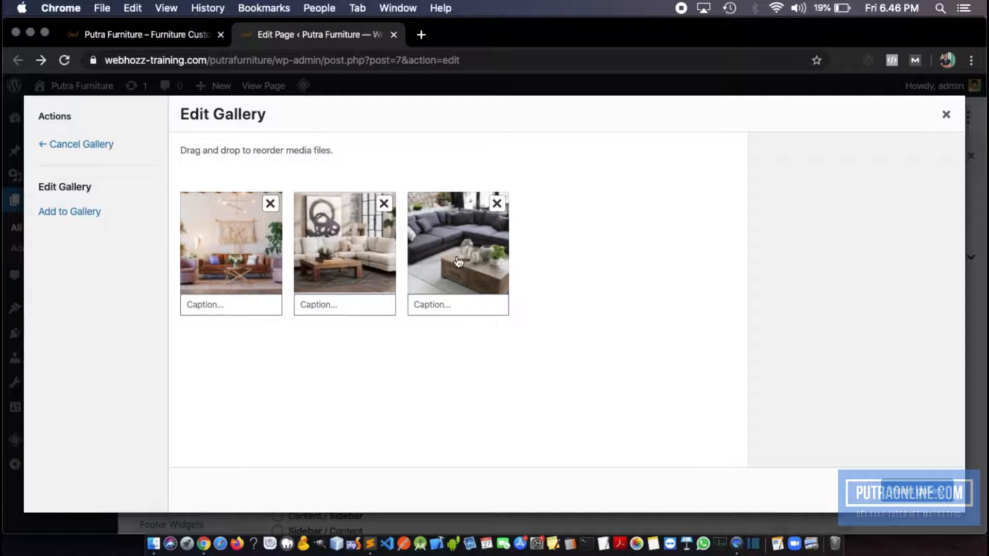
{"action": "left_click", "coordinate": [238, 308]}
{"action": "left_click", "coordinate": [355, 307]}
{"action": "left_click", "coordinate": [448, 305]}
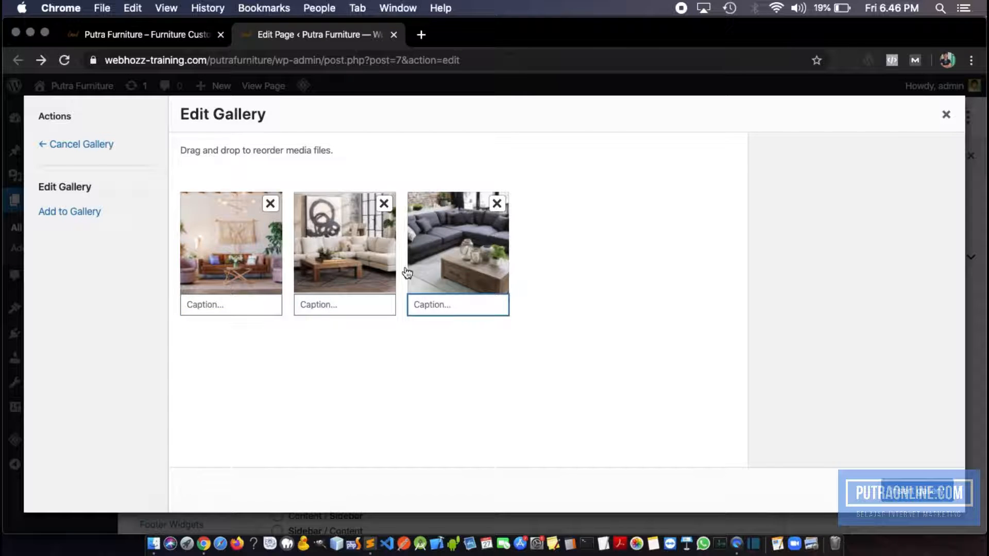
{"action": "left_click", "coordinate": [927, 495]}
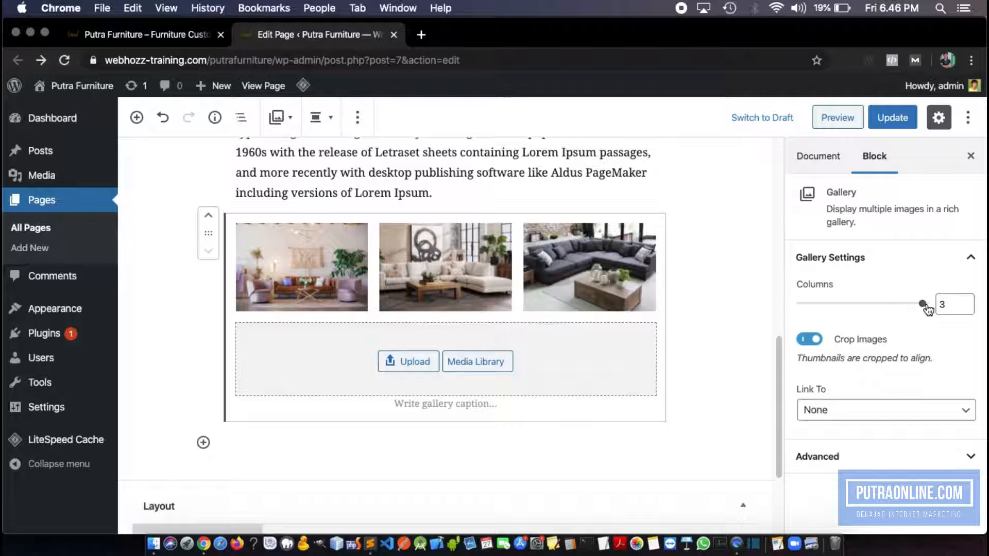
- Try a two-column layout for the gallery and set it back to three columns
{"action": "left_click_drag", "start_coordinate": [923, 306], "coordinate": [884, 309]}
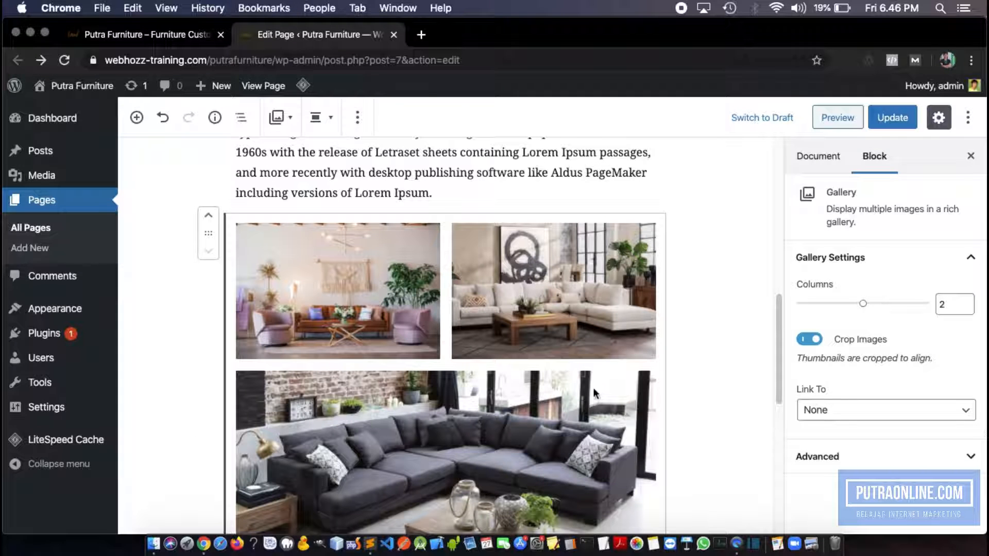
{"action": "scroll", "coordinate": [580, 419], "scroll_direction": "down", "scroll_amount": 5}
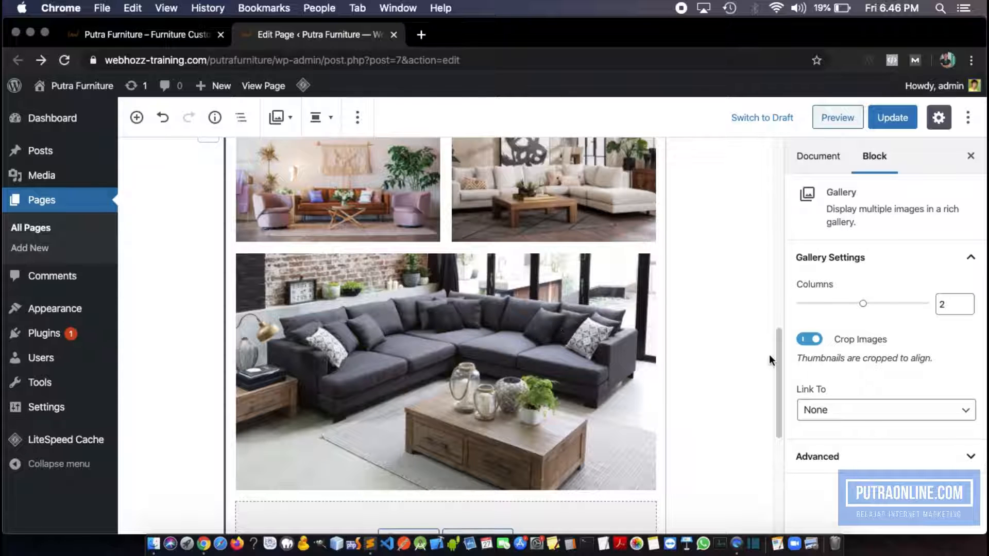
{"action": "left_click_drag", "start_coordinate": [865, 309], "coordinate": [923, 317]}
{"action": "scroll", "coordinate": [515, 312], "scroll_direction": "down", "scroll_amount": 10}
{"action": "scroll", "coordinate": [516, 311], "scroll_direction": "up", "scroll_amount": 10}
{"action": "scroll", "coordinate": [607, 323], "scroll_direction": "down", "scroll_amount": 3}
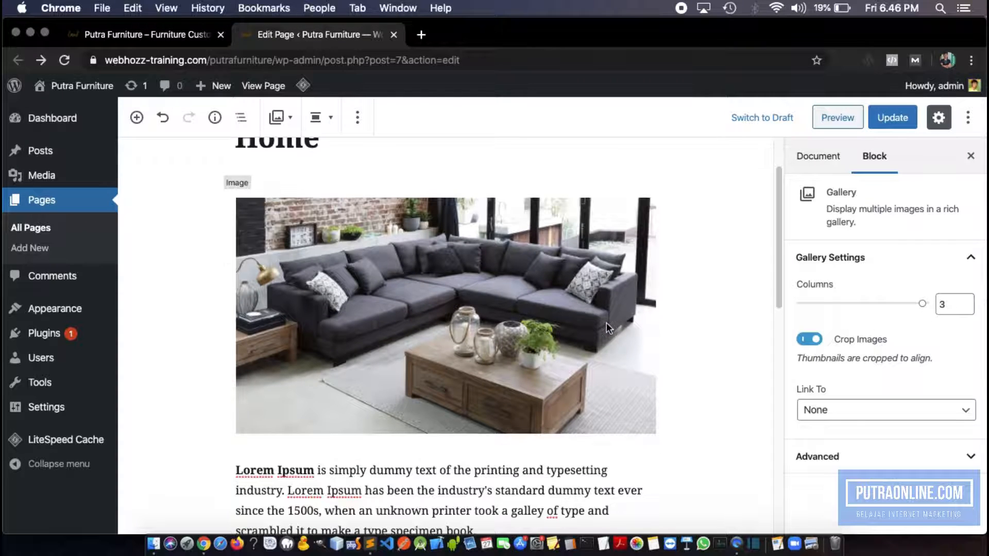
{"action": "scroll", "coordinate": [505, 304], "scroll_direction": "down", "scroll_amount": 15}
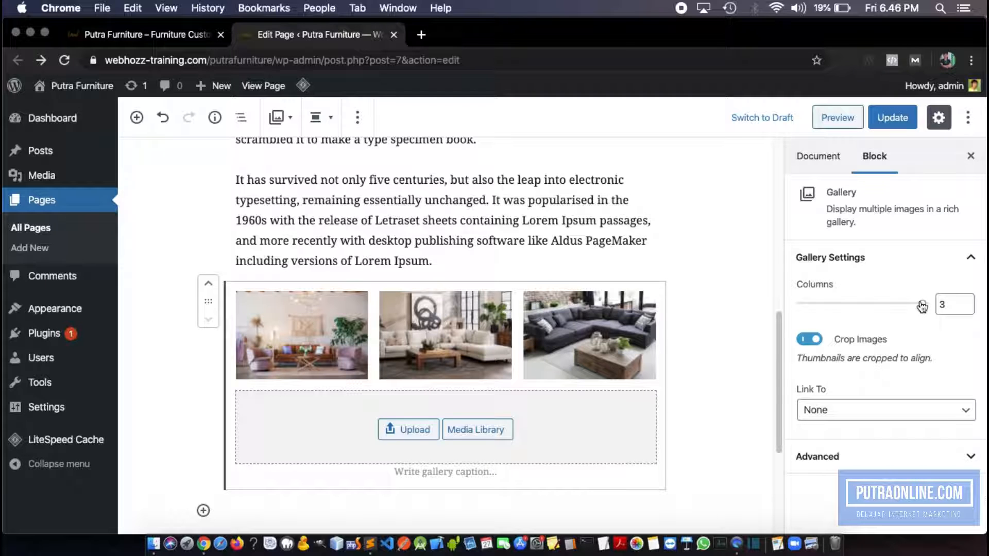
- Add the orange-cushion sofa photo from the media library to the gallery as its fourth image
{"action": "left_click", "coordinate": [480, 430]}
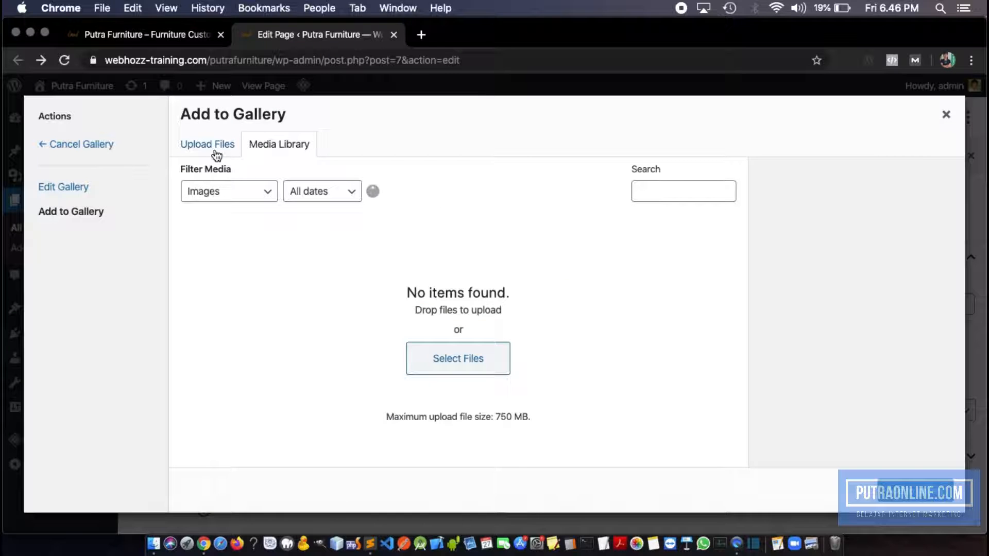
{"action": "left_click", "coordinate": [353, 276]}
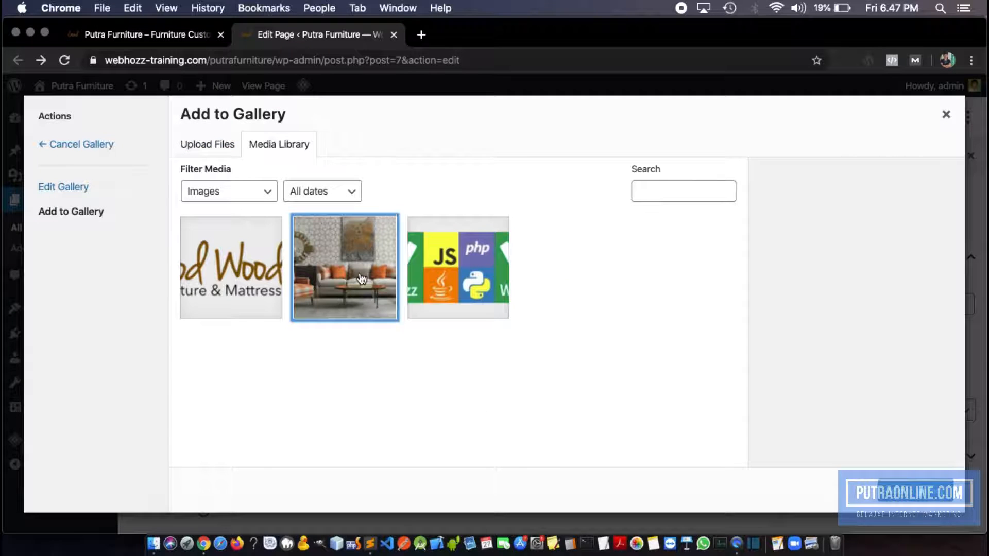
{"action": "left_click", "coordinate": [935, 495]}
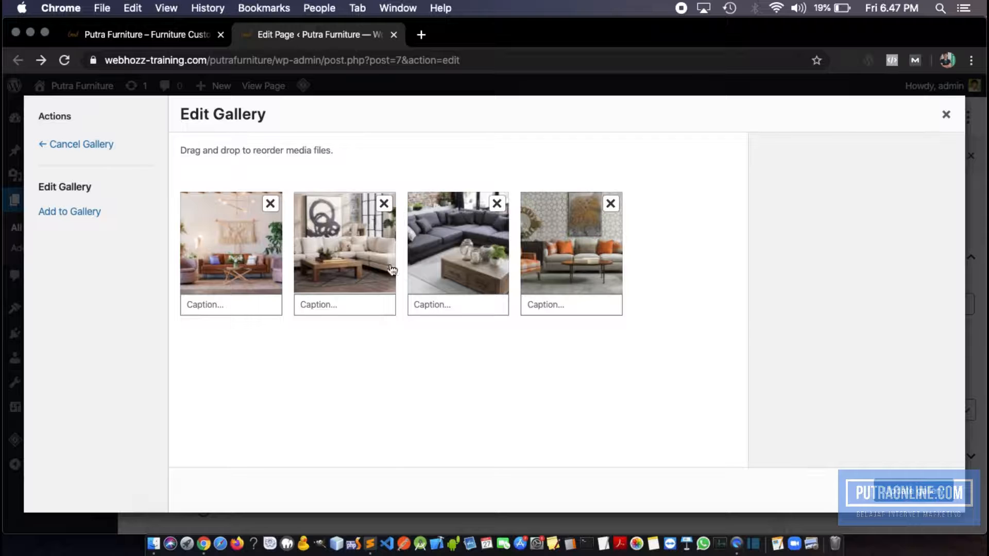
{"action": "left_click", "coordinate": [905, 497]}
{"action": "scroll", "coordinate": [672, 260], "scroll_direction": "down", "scroll_amount": 1}
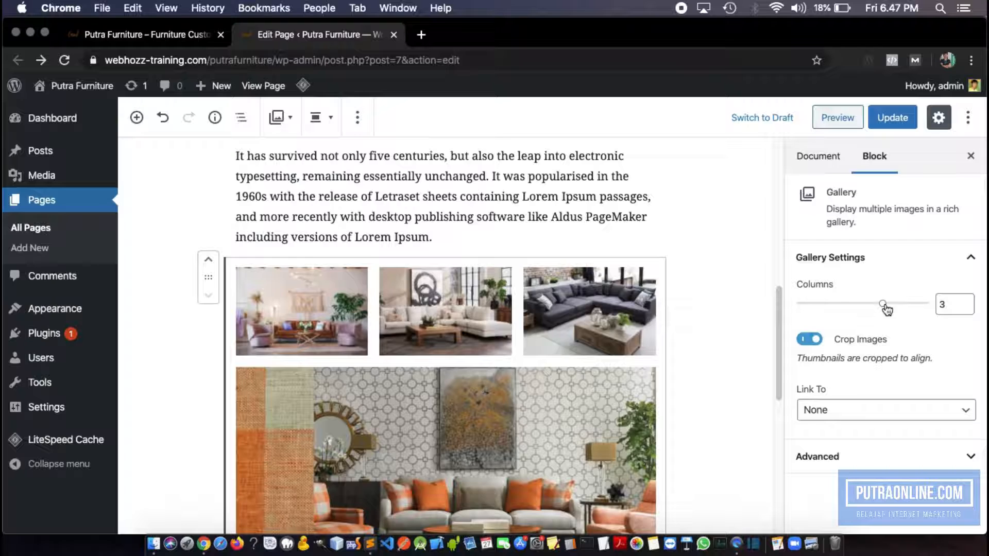
- Set the gallery to four columns and update the Home page
{"action": "left_click_drag", "start_coordinate": [883, 304], "coordinate": [942, 312]}
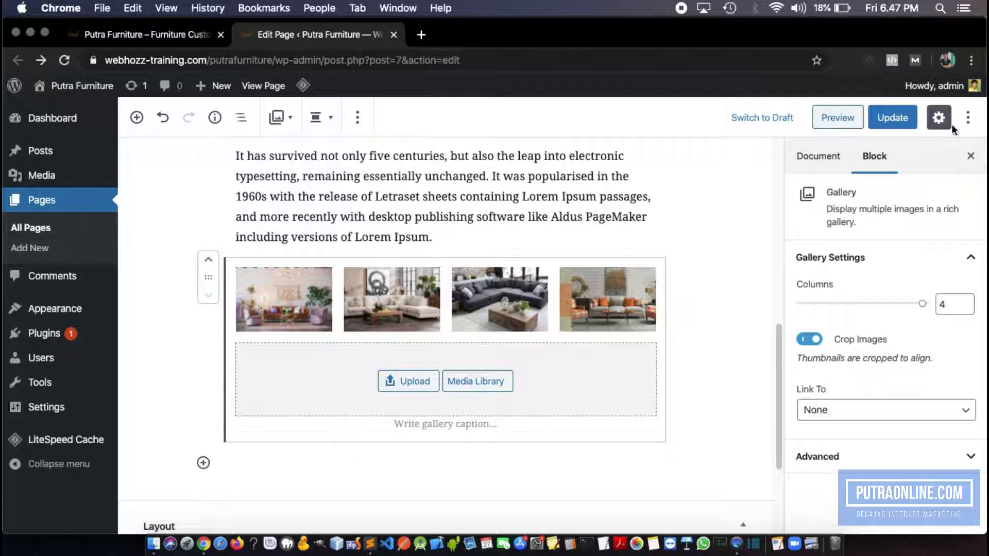
{"action": "left_click", "coordinate": [892, 117]}
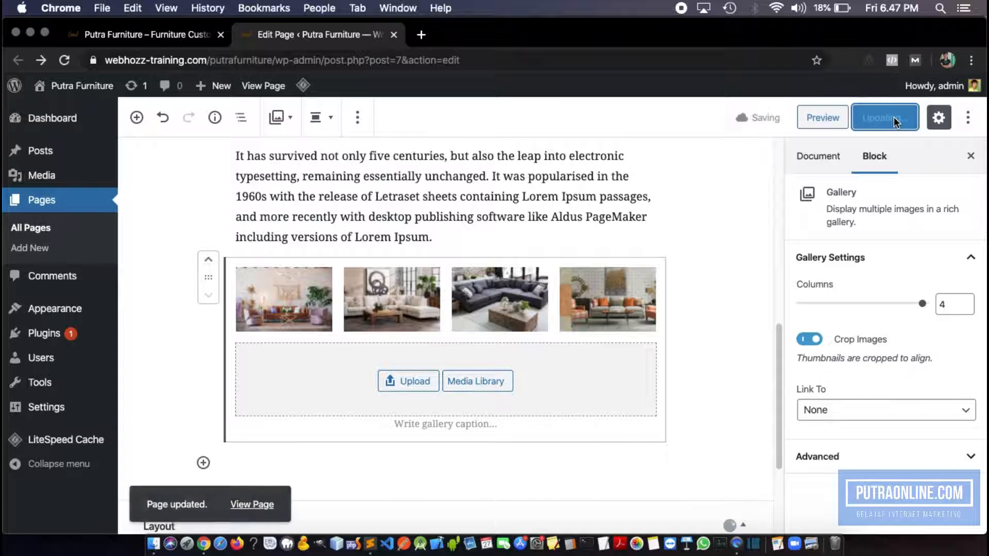
- View the published Home page and compare its gallery area with the older version in the other browser tab
{"action": "left_click", "coordinate": [250, 502]}
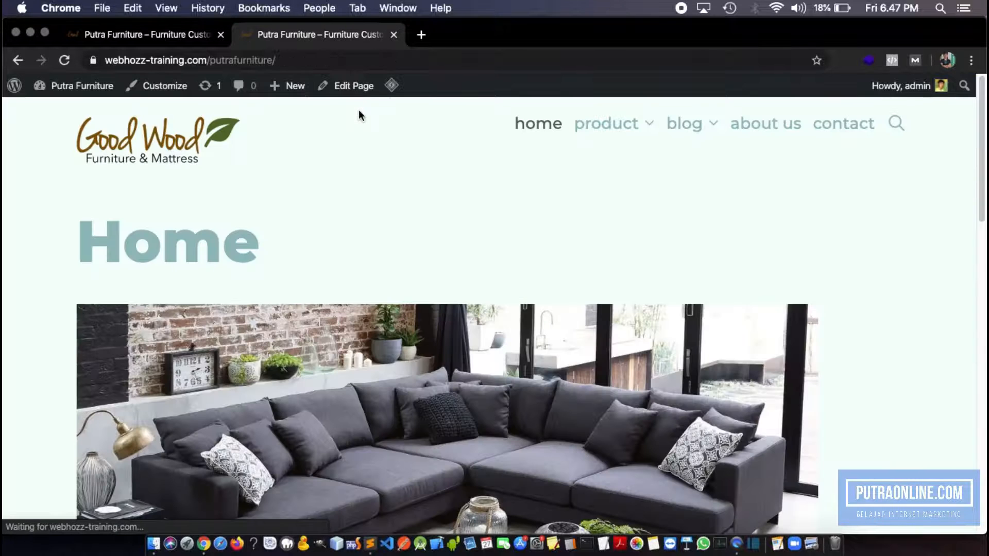
{"action": "scroll", "coordinate": [392, 208], "scroll_direction": "down", "scroll_amount": 5}
{"action": "scroll", "coordinate": [394, 209], "scroll_direction": "down", "scroll_amount": 4}
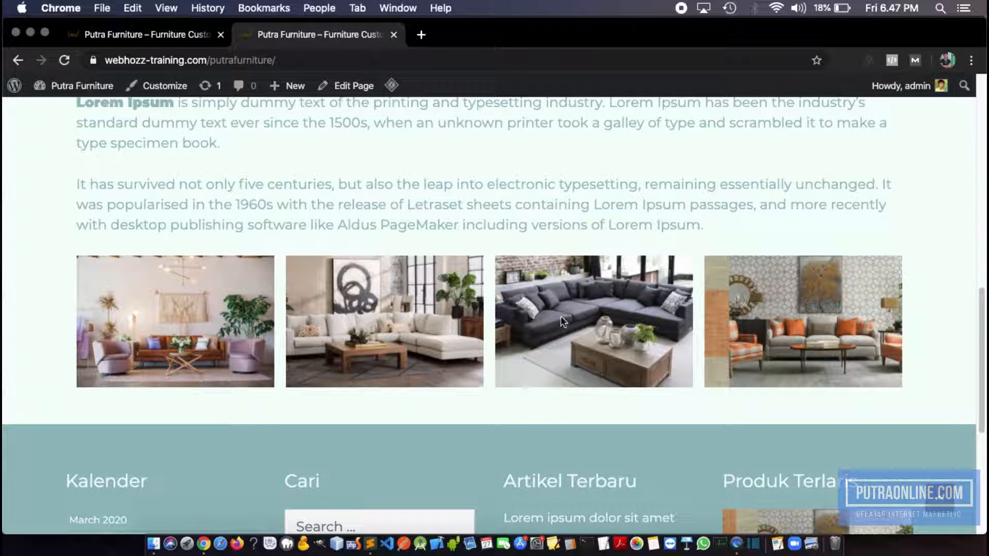
{"action": "left_click", "coordinate": [184, 37]}
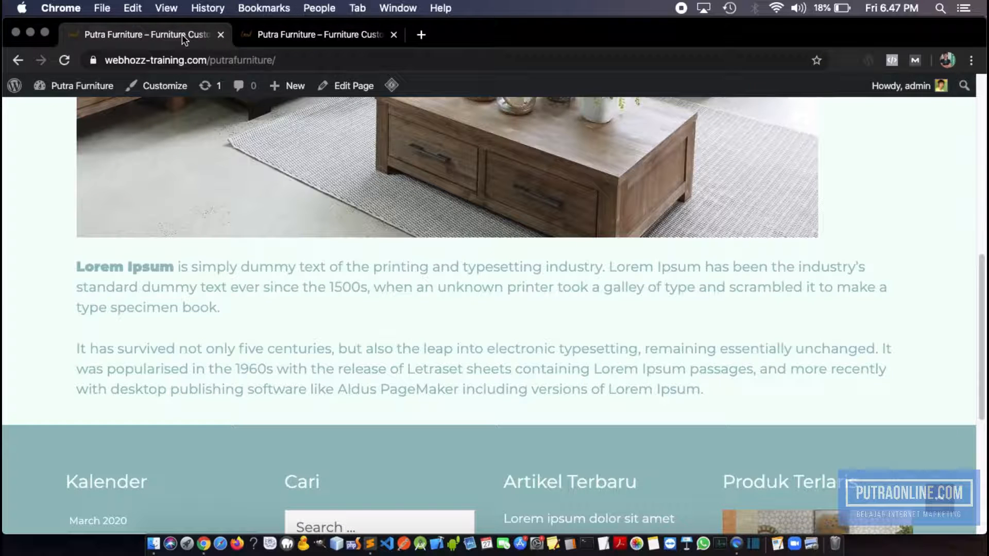
{"action": "left_click", "coordinate": [314, 37]}
{"action": "scroll", "coordinate": [364, 227], "scroll_direction": "up", "scroll_amount": 15}
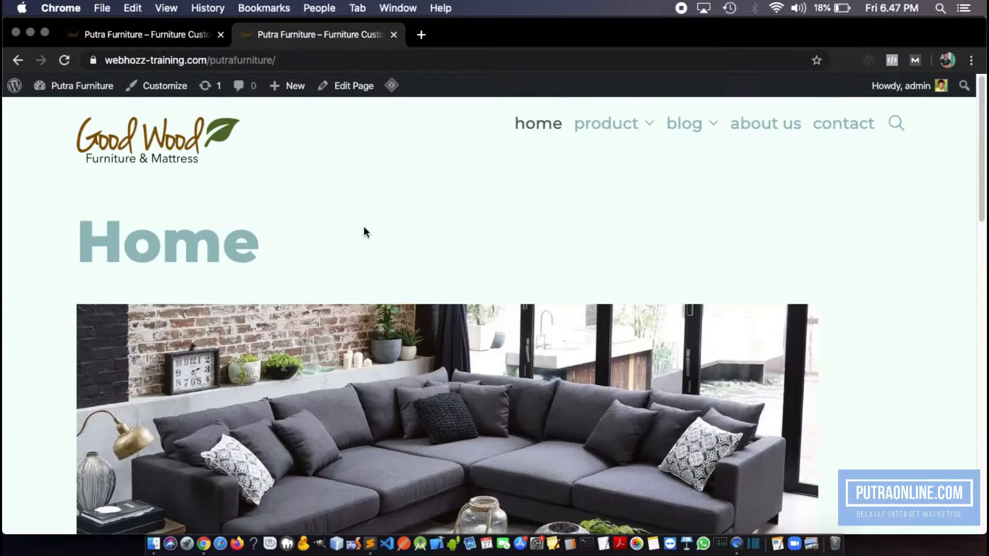
{"action": "scroll", "coordinate": [357, 221], "scroll_direction": "down", "scroll_amount": 10}
{"action": "scroll", "coordinate": [357, 221], "scroll_direction": "down", "scroll_amount": 4}
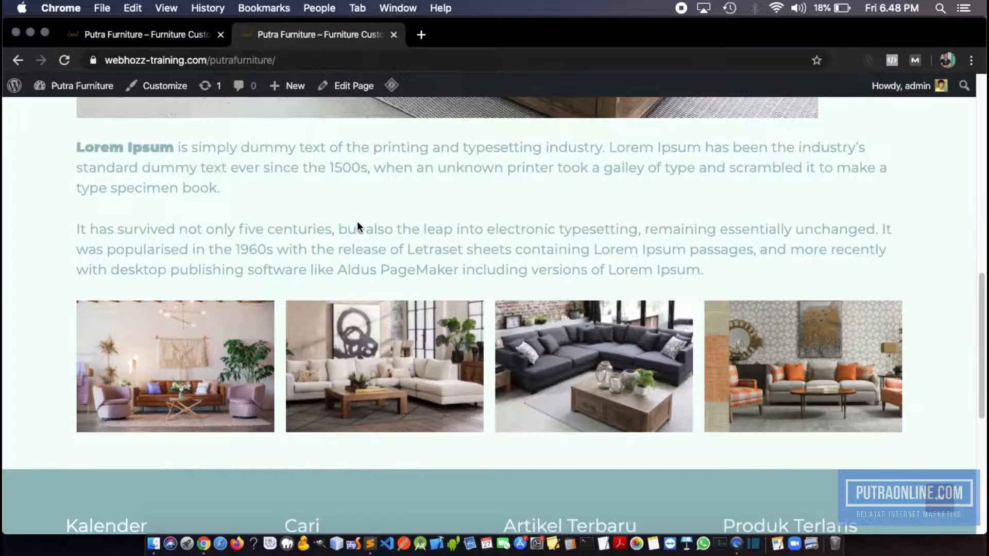
- Reopen the Home page for editing and select each of the four gallery images in turn
{"action": "left_click", "coordinate": [354, 87]}
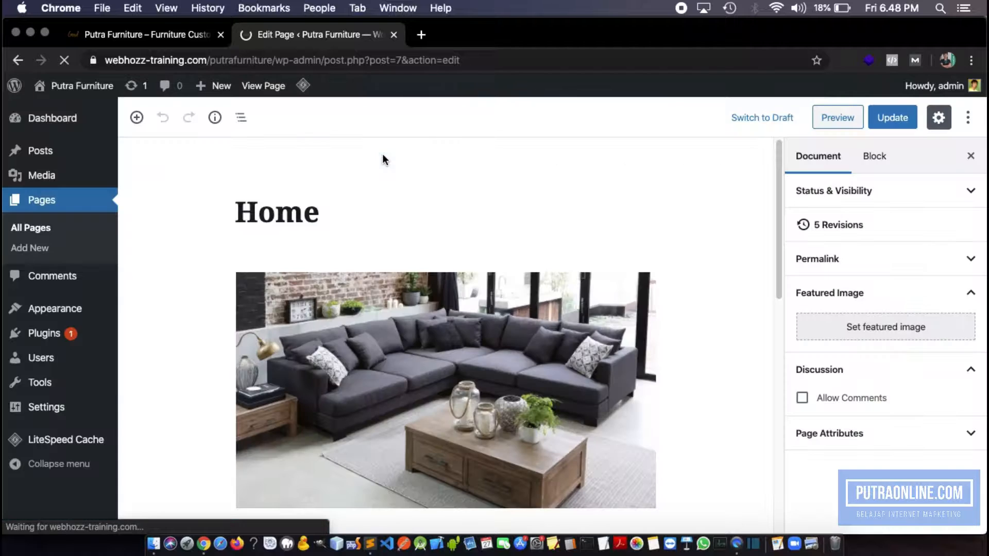
{"action": "scroll", "coordinate": [442, 250], "scroll_direction": "down", "scroll_amount": 5}
{"action": "scroll", "coordinate": [443, 250], "scroll_direction": "down", "scroll_amount": 3}
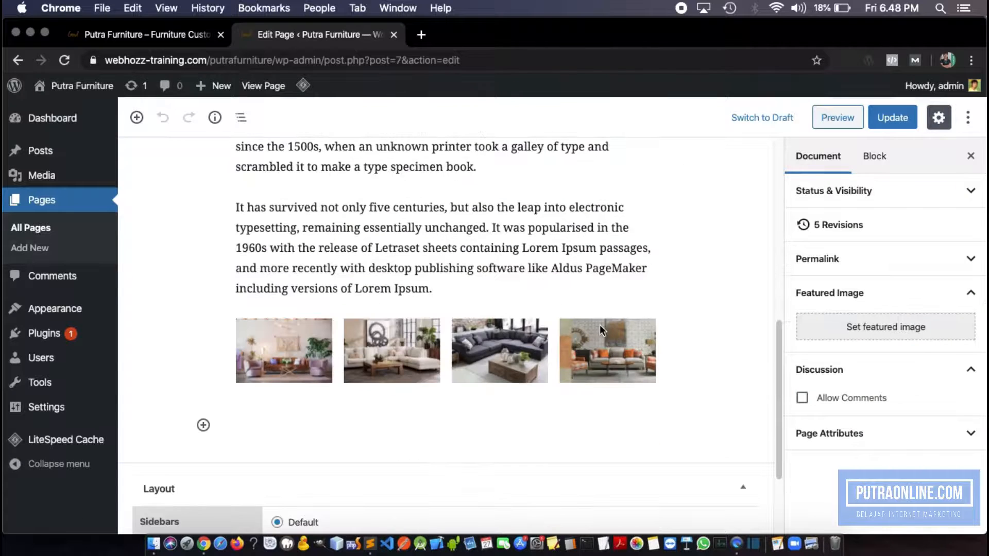
{"action": "left_click", "coordinate": [296, 346]}
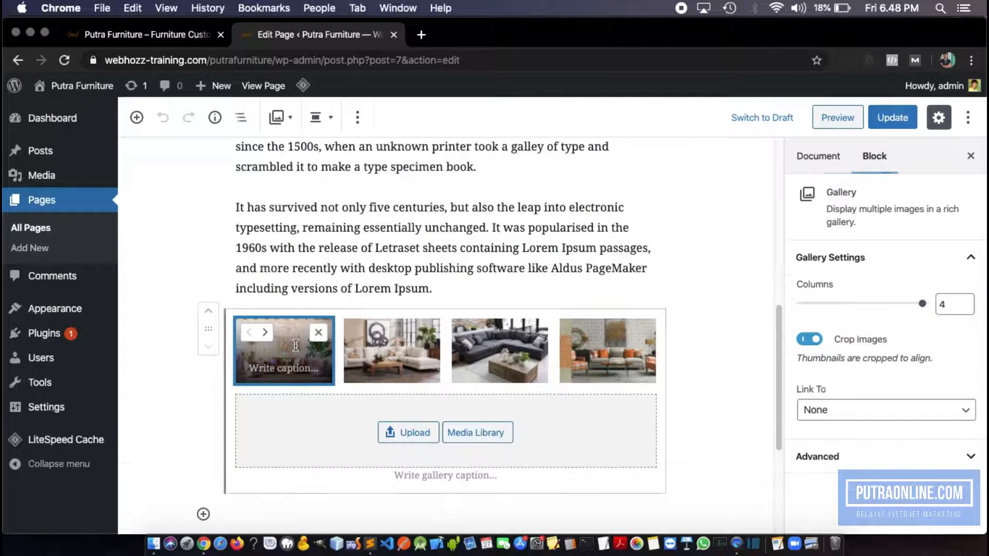
{"action": "left_click", "coordinate": [375, 351]}
{"action": "left_click", "coordinate": [524, 360]}
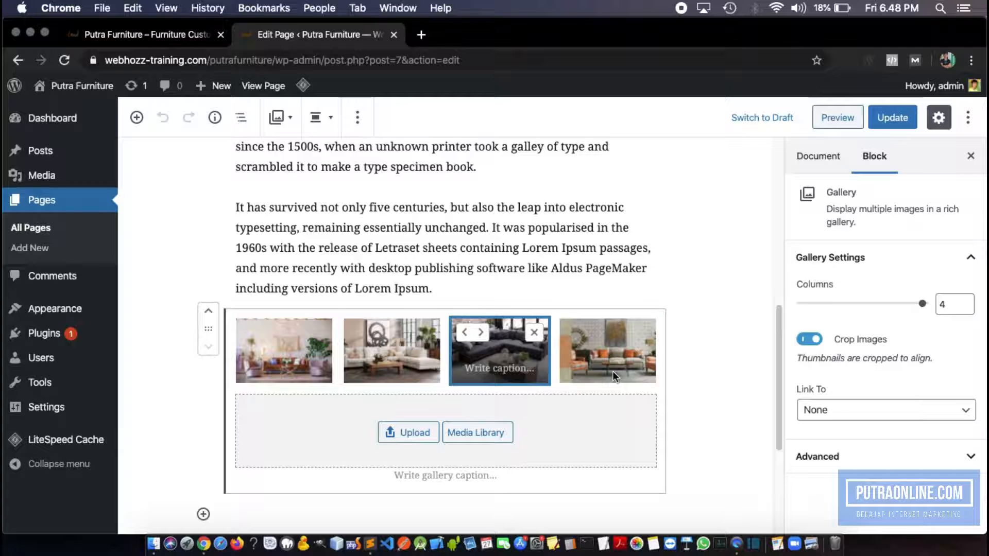
{"action": "left_click", "coordinate": [613, 371]}
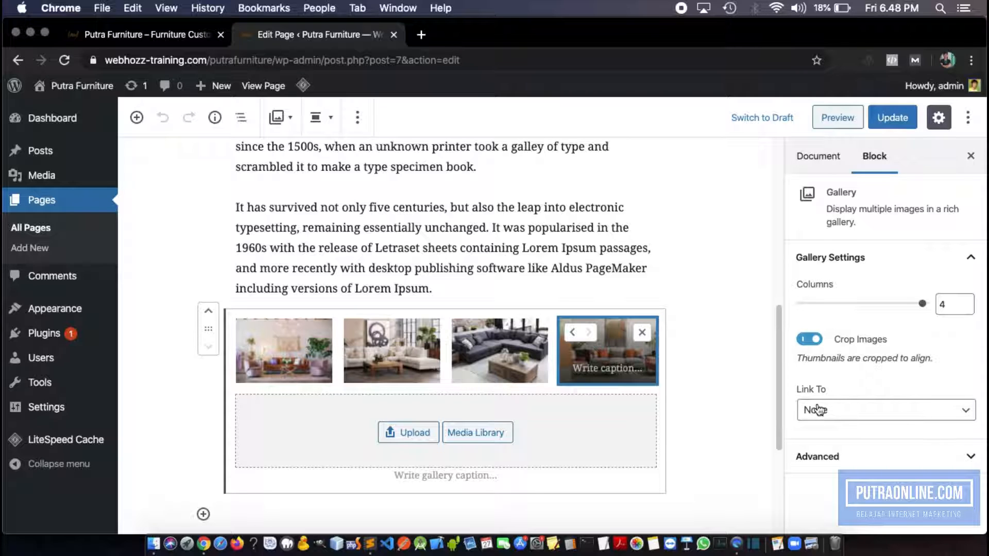
- Link the gallery images to their Attachment Page and update the Home page
{"action": "left_click", "coordinate": [277, 348]}
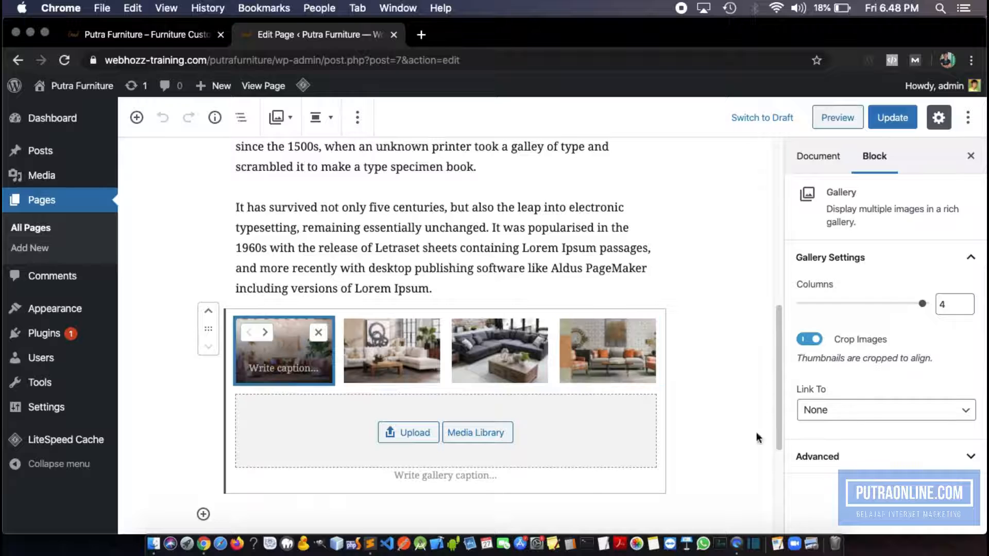
{"action": "left_click", "coordinate": [860, 423]}
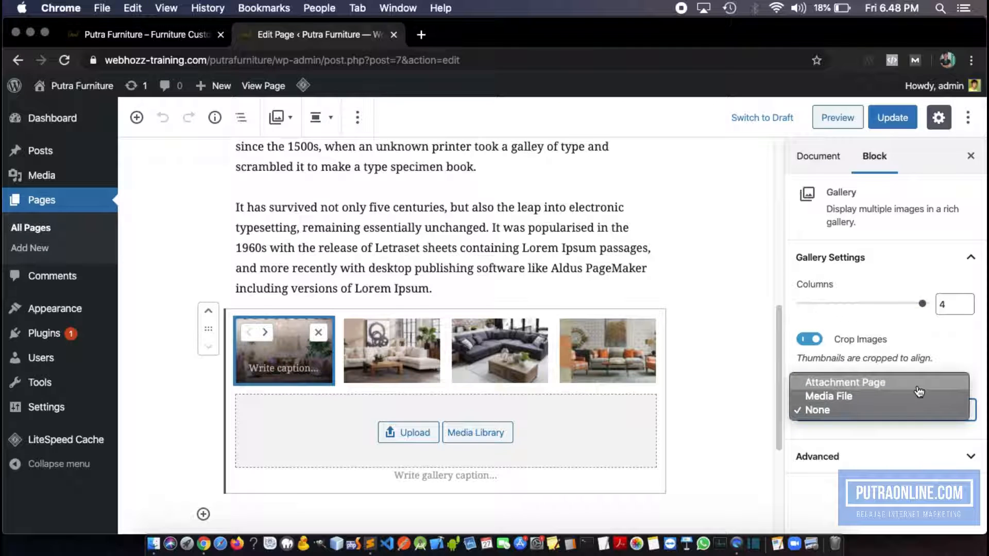
{"action": "left_click", "coordinate": [885, 385]}
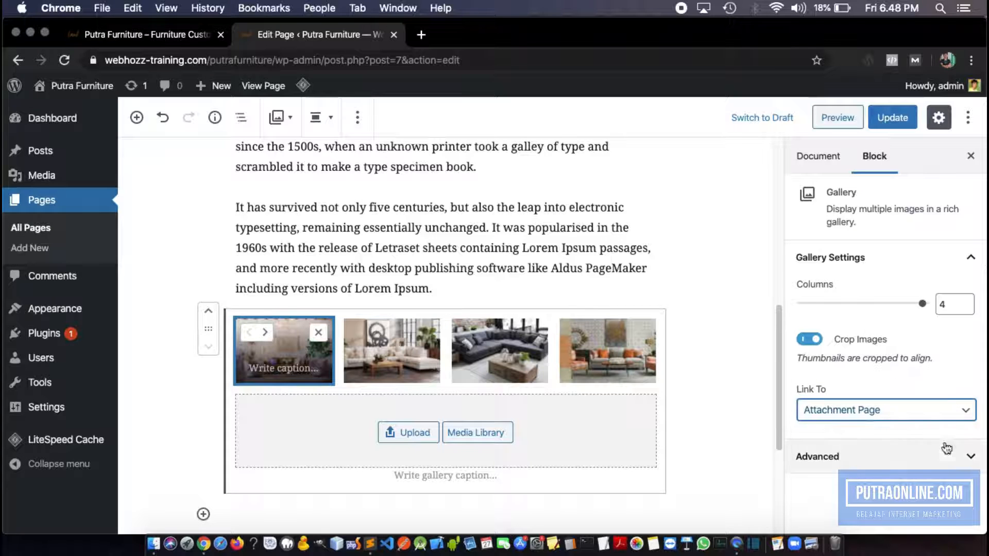
{"action": "left_click", "coordinate": [406, 366]}
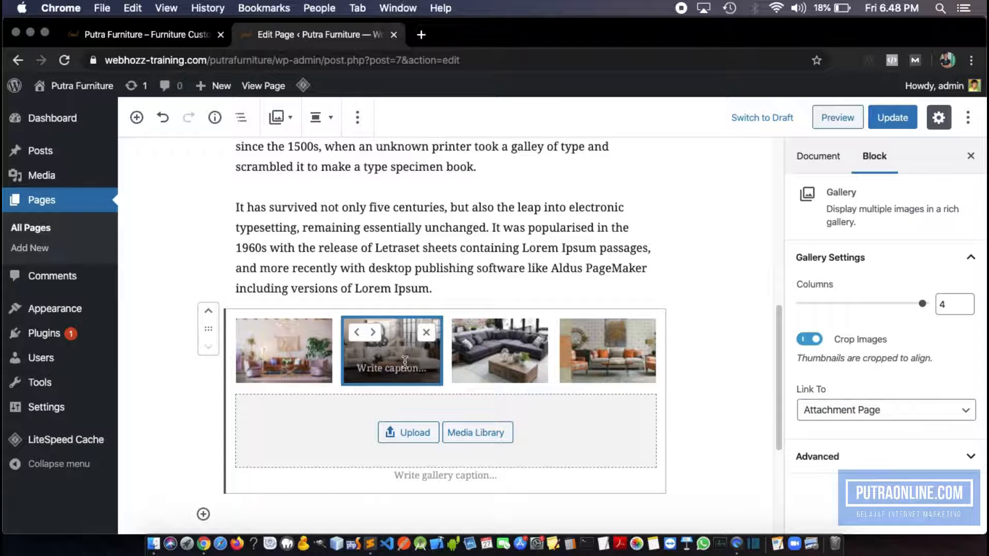
{"action": "left_click", "coordinate": [532, 380]}
{"action": "left_click", "coordinate": [575, 375]}
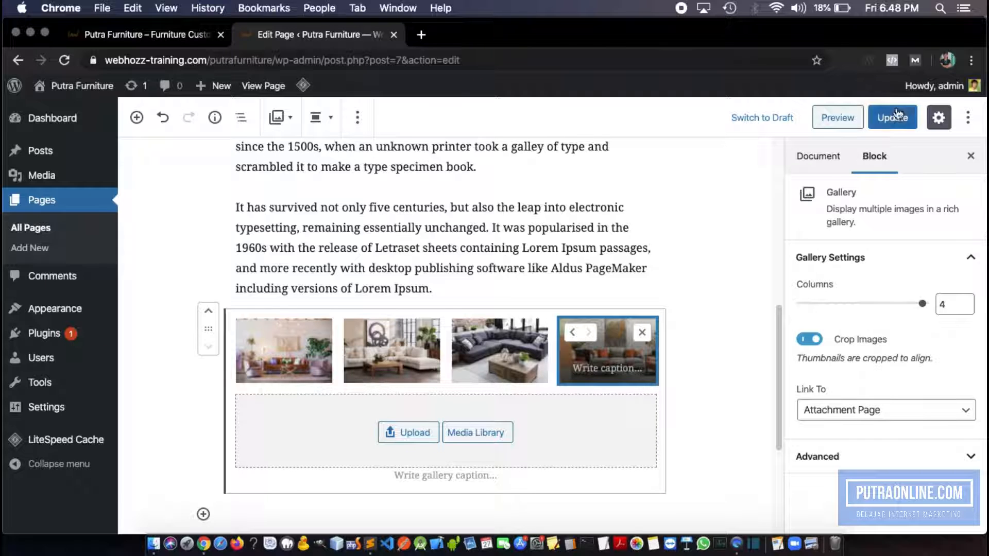
{"action": "left_click", "coordinate": [906, 132]}
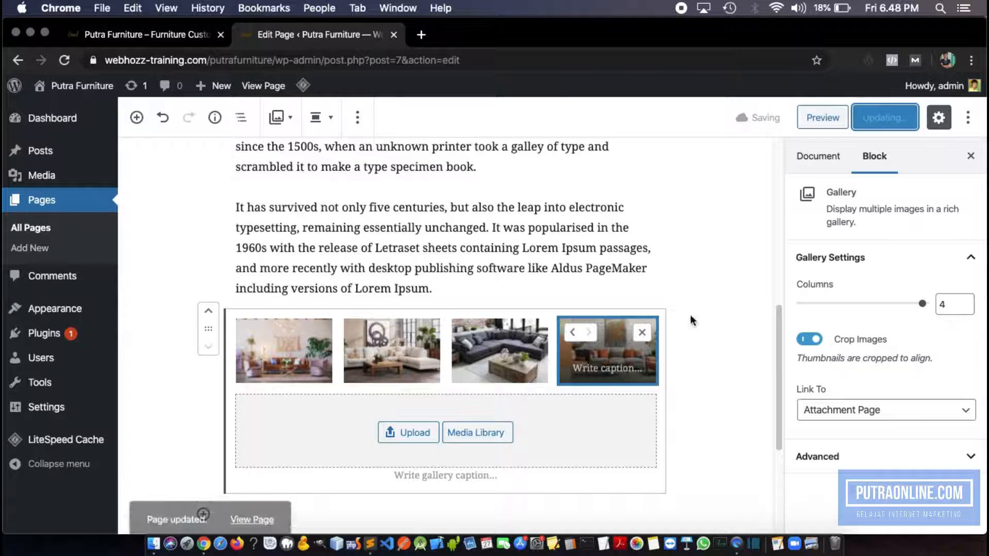
- View the published Home page, check where the first gallery image's link leads, and return to the Home page
{"action": "scroll", "coordinate": [449, 322], "scroll_direction": "down", "scroll_amount": 5}
{"action": "left_click", "coordinate": [252, 503]}
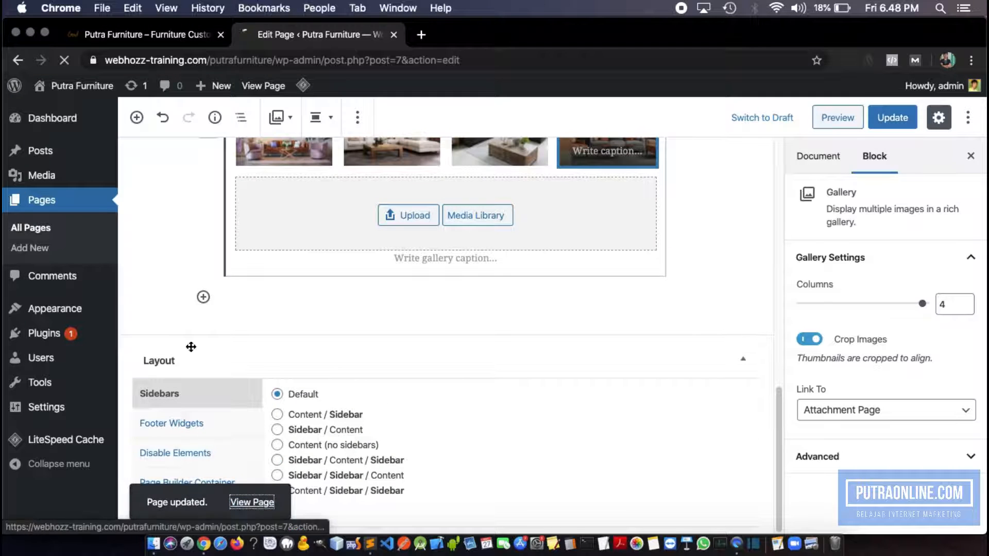
{"action": "scroll", "coordinate": [246, 232], "scroll_direction": "down", "scroll_amount": 10}
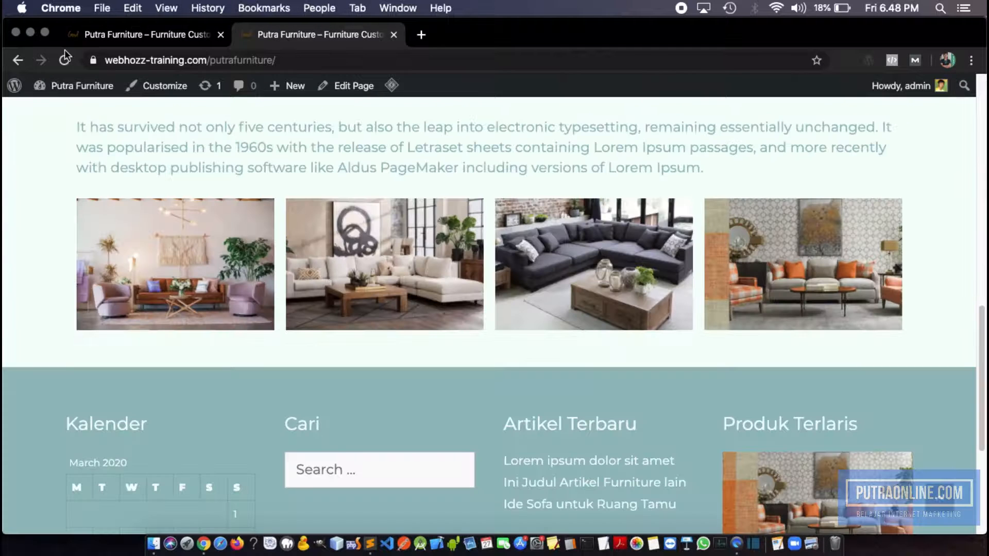
{"action": "left_click", "coordinate": [246, 232]}
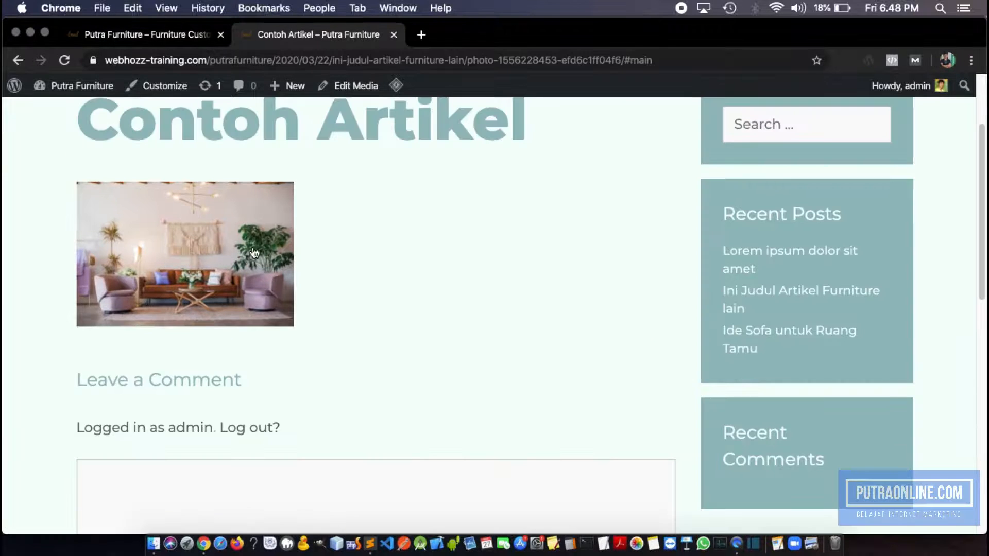
{"action": "left_click", "coordinate": [18, 60]}
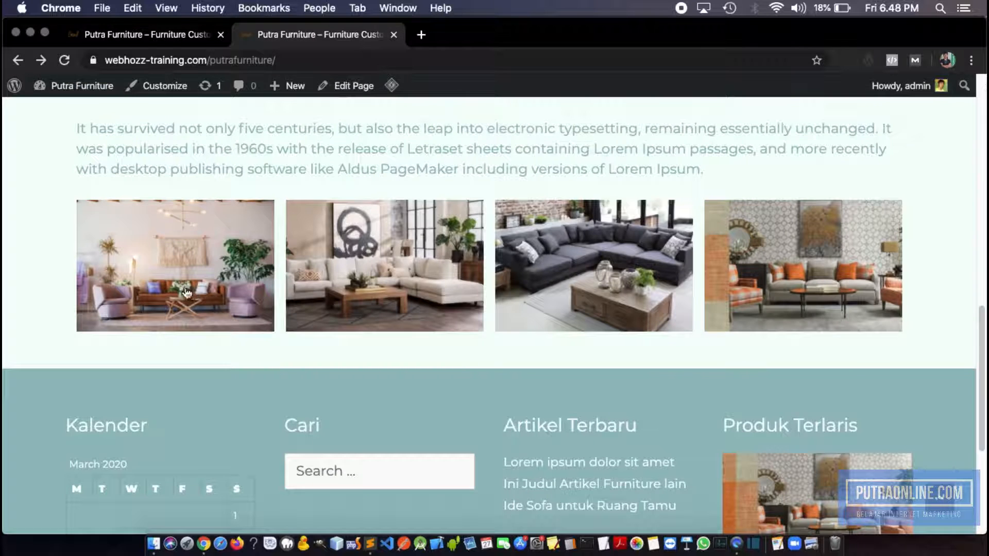
{"action": "left_click", "coordinate": [181, 287]}
{"action": "scroll", "coordinate": [191, 138], "scroll_direction": "up", "scroll_amount": 3}
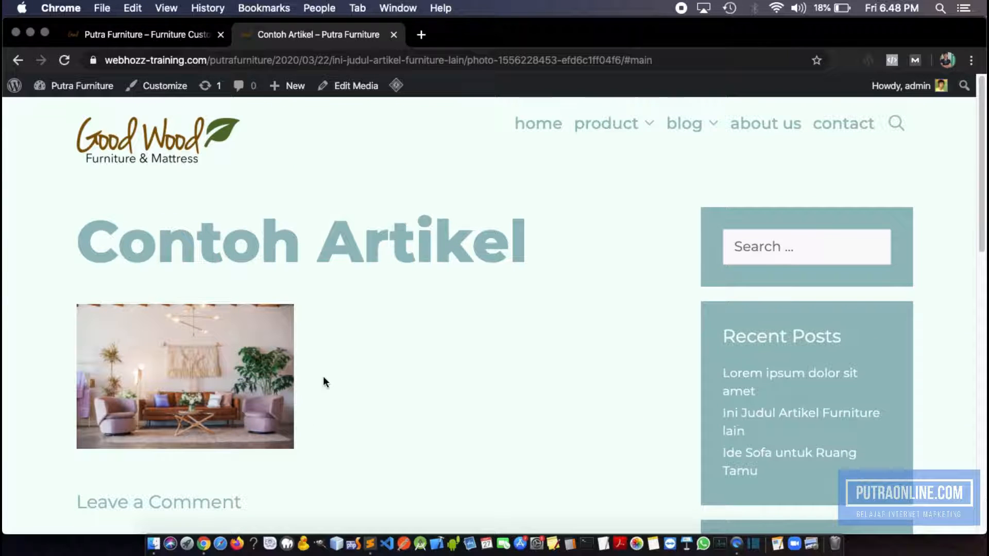
{"action": "scroll", "coordinate": [323, 378], "scroll_direction": "down", "scroll_amount": 1}
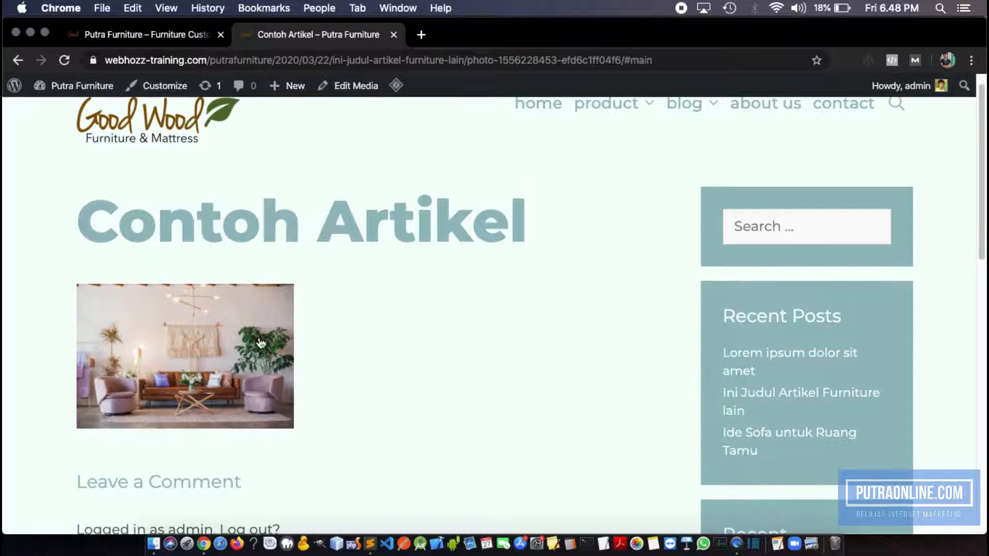
{"action": "scroll", "coordinate": [260, 343], "scroll_direction": "up", "scroll_amount": 1}
{"action": "left_click", "coordinate": [17, 61]}
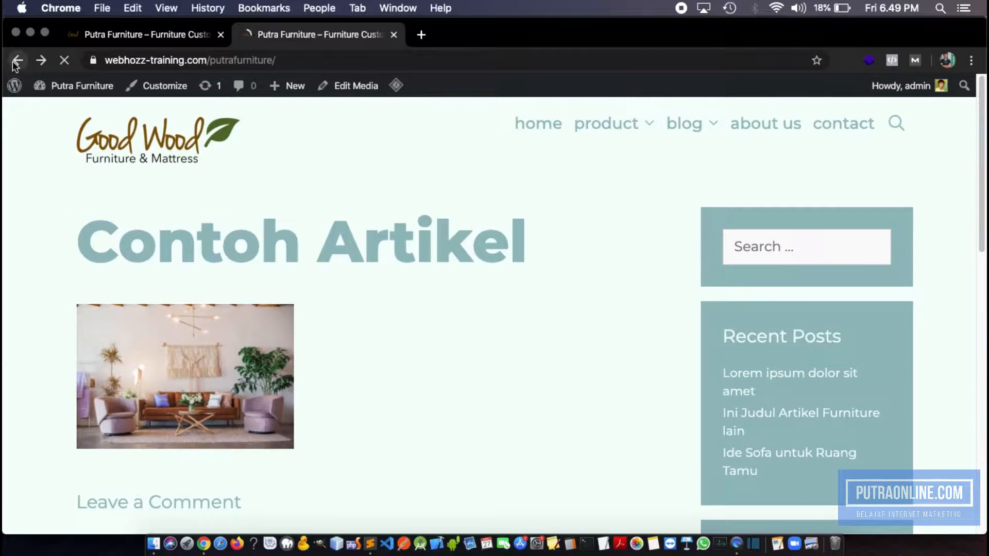
- Reopen the Home page in the editor and review the gallery block below the text
{"action": "scroll", "coordinate": [232, 184], "scroll_direction": "up", "scroll_amount": 15}
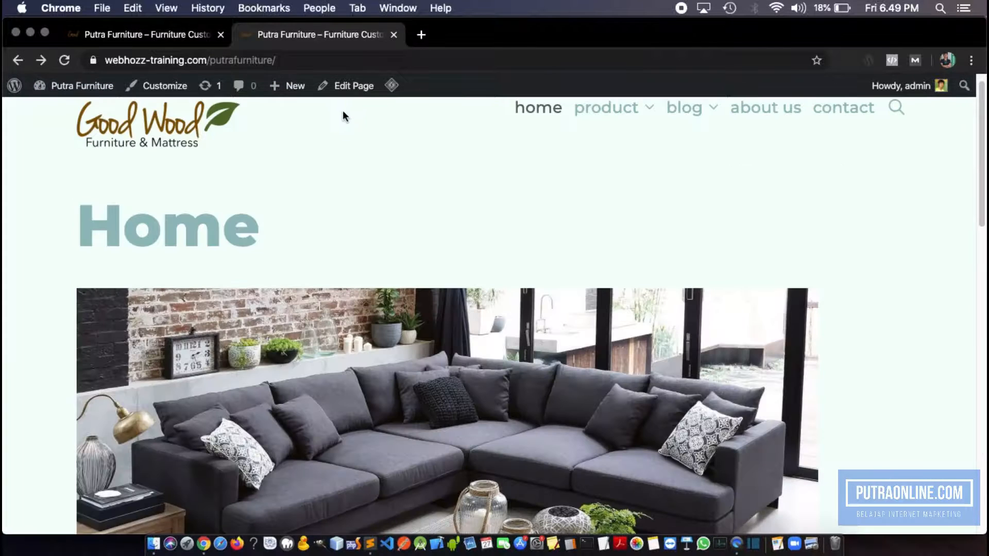
{"action": "left_click", "coordinate": [352, 88]}
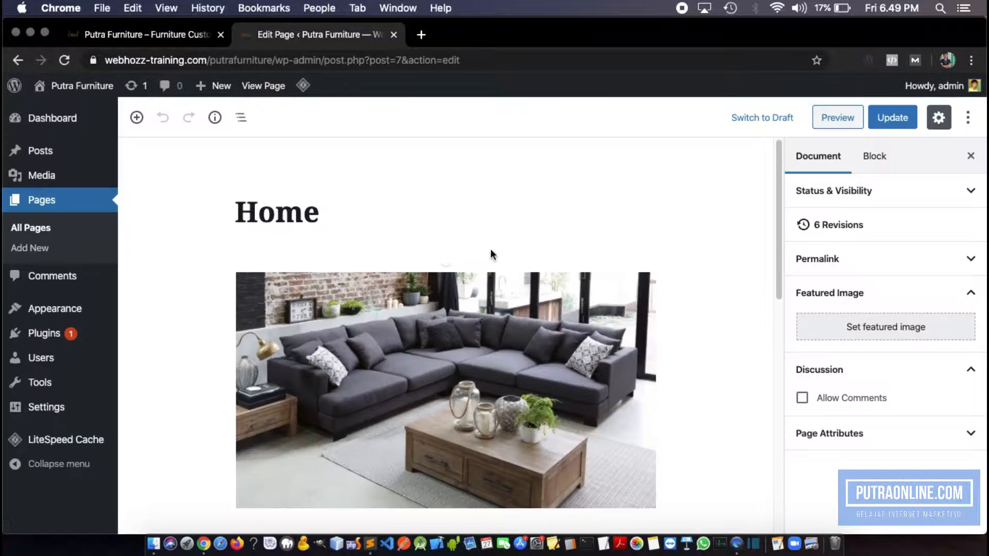
{"action": "scroll", "coordinate": [490, 253], "scroll_direction": "down", "scroll_amount": 7}
{"action": "scroll", "coordinate": [404, 294], "scroll_direction": "down", "scroll_amount": 3}
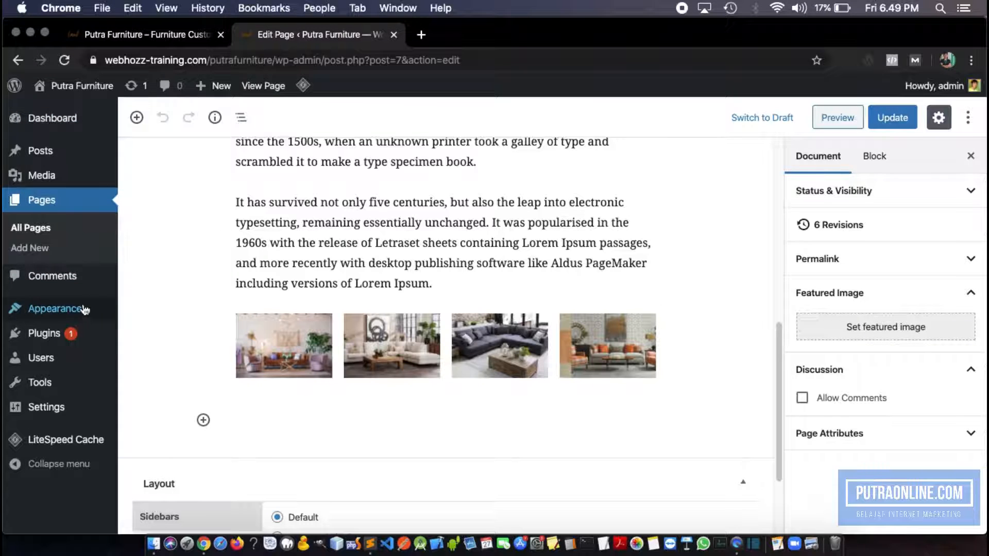
- Search the plugin directory for "fancy box" and refine the search term to "fancybox"
{"action": "mouse_move", "coordinate": [106, 344]}
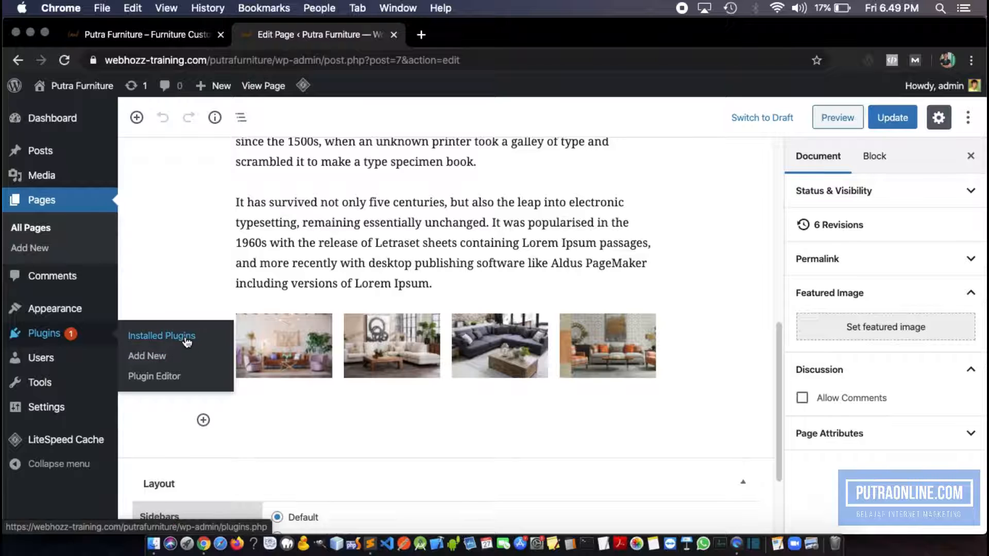
{"action": "left_click", "coordinate": [163, 364]}
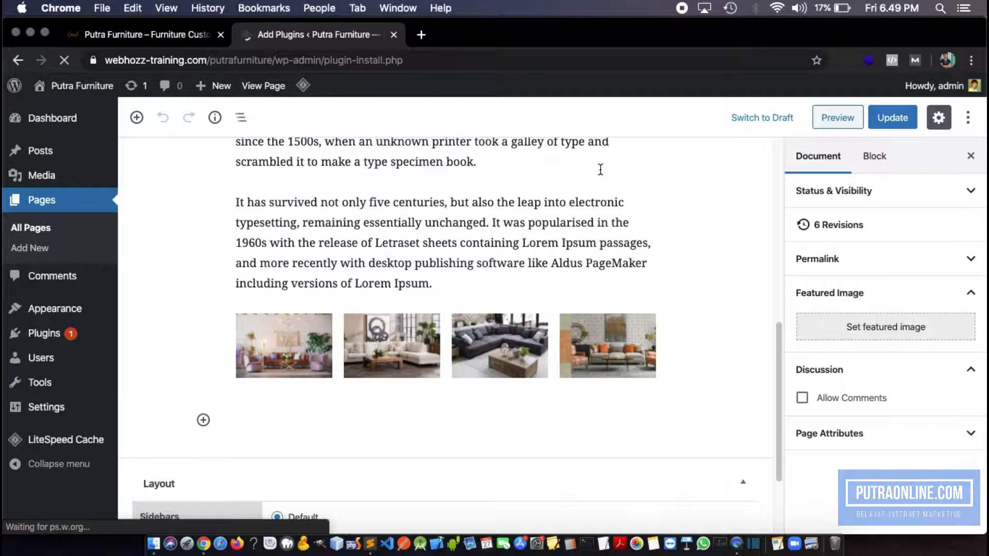
{"action": "left_click", "coordinate": [806, 229]}
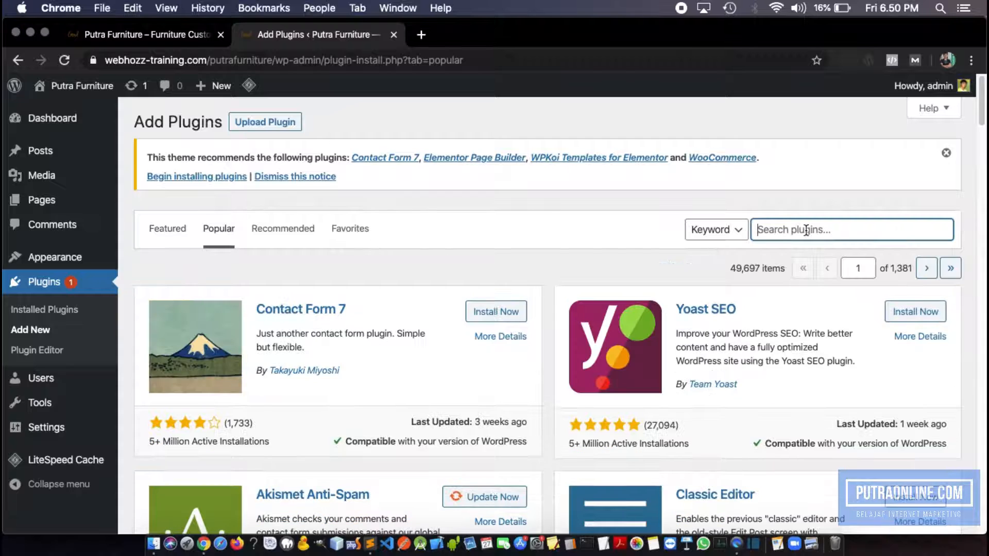
{"action": "type", "text": "fancy box"}
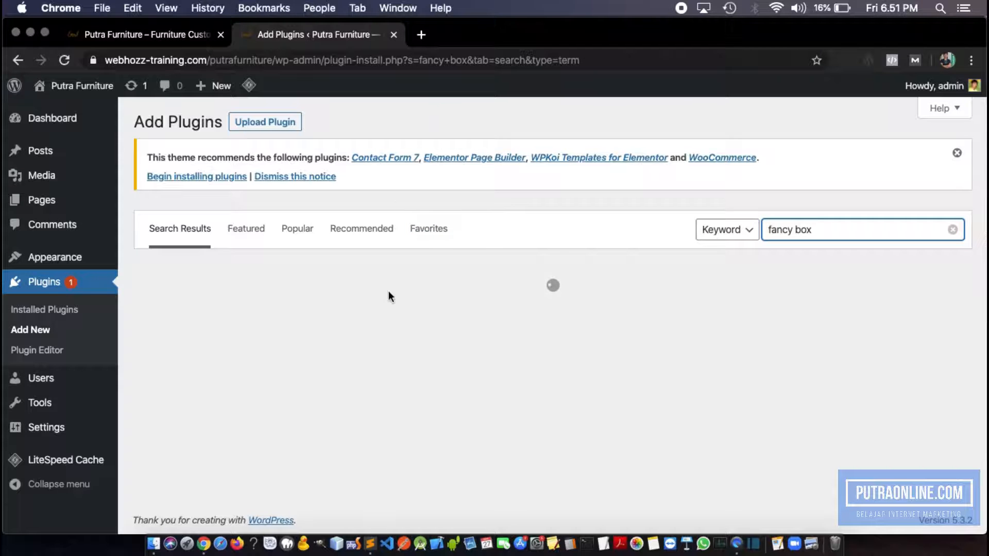
{"action": "scroll", "coordinate": [521, 274], "scroll_direction": "down", "scroll_amount": 6}
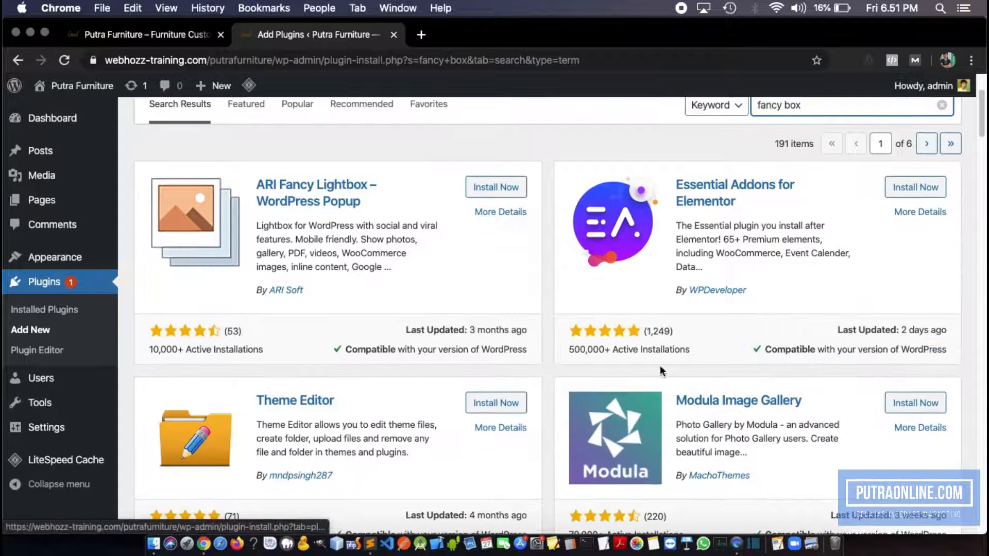
{"action": "scroll", "coordinate": [412, 295], "scroll_direction": "up", "scroll_amount": 6}
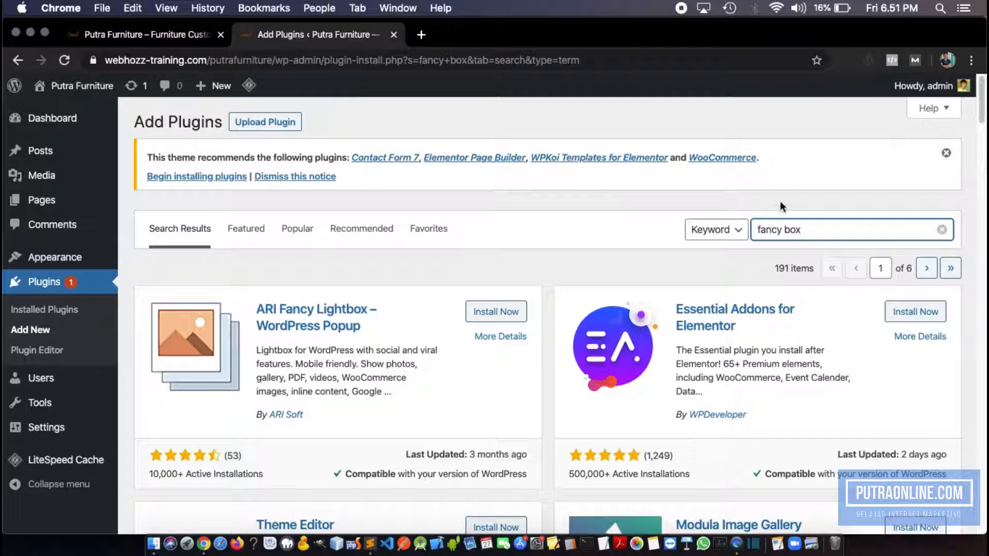
{"action": "left_click", "coordinate": [785, 231]}
{"action": "key", "text": "BackSpace"}
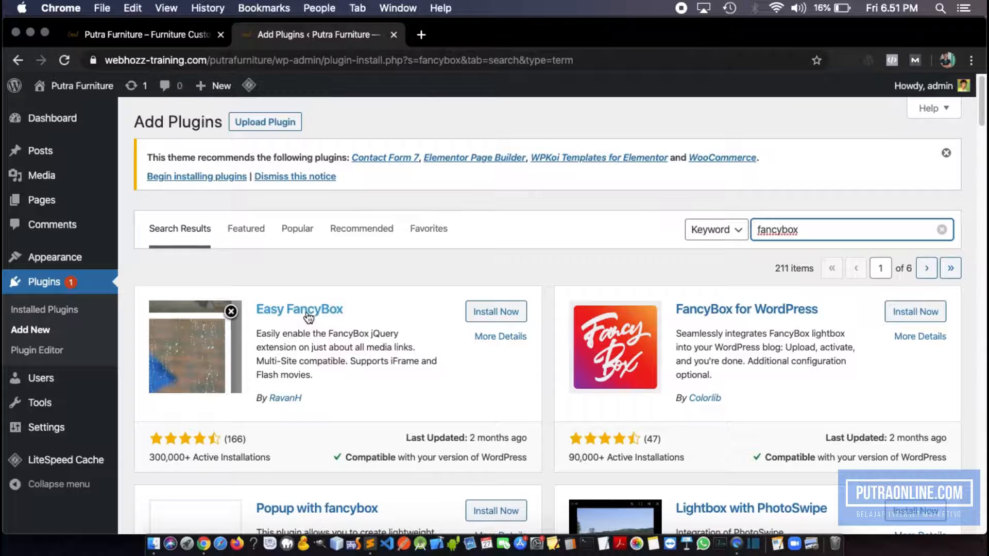
- Compare the fancybox plugins by active installations, and install and activate Easy FancyBox
{"action": "scroll", "coordinate": [305, 316], "scroll_direction": "down", "scroll_amount": 1}
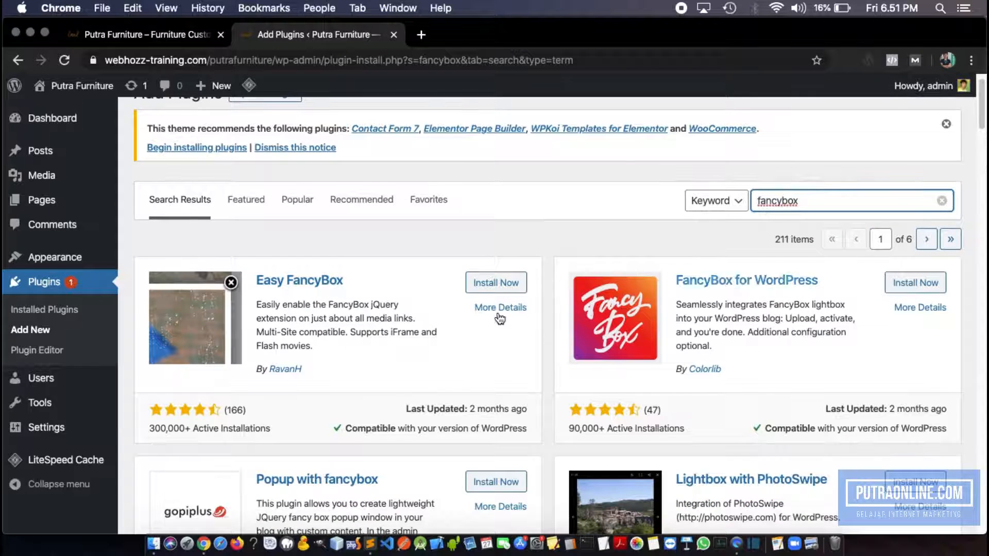
{"action": "scroll", "coordinate": [499, 316], "scroll_direction": "down", "scroll_amount": 5}
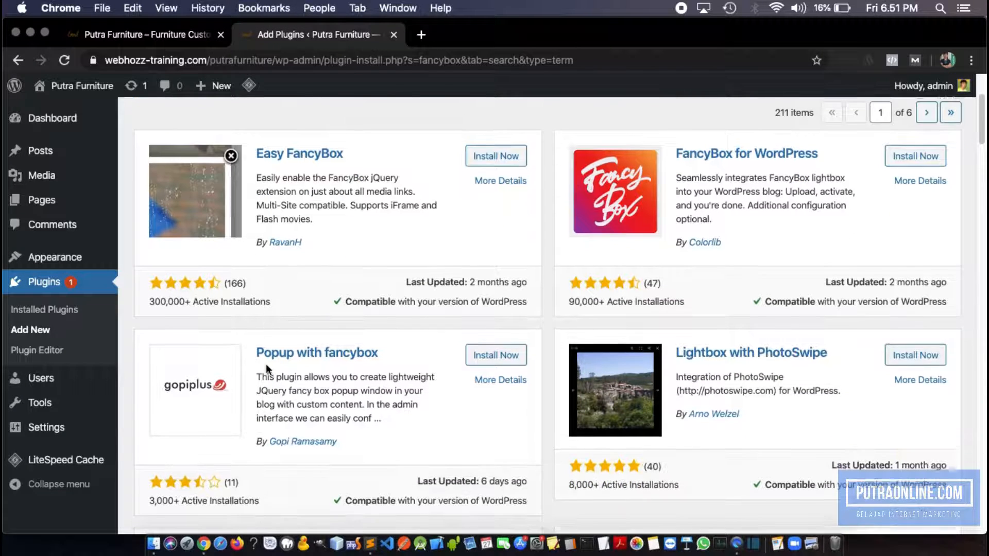
{"action": "scroll", "coordinate": [227, 351], "scroll_direction": "up", "scroll_amount": 1}
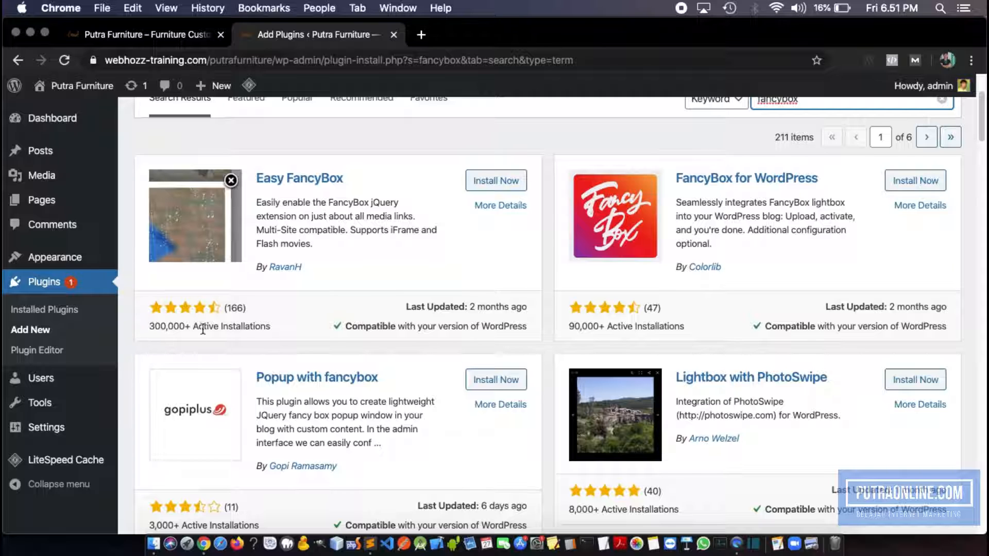
{"action": "left_click_drag", "start_coordinate": [150, 327], "coordinate": [258, 332]}
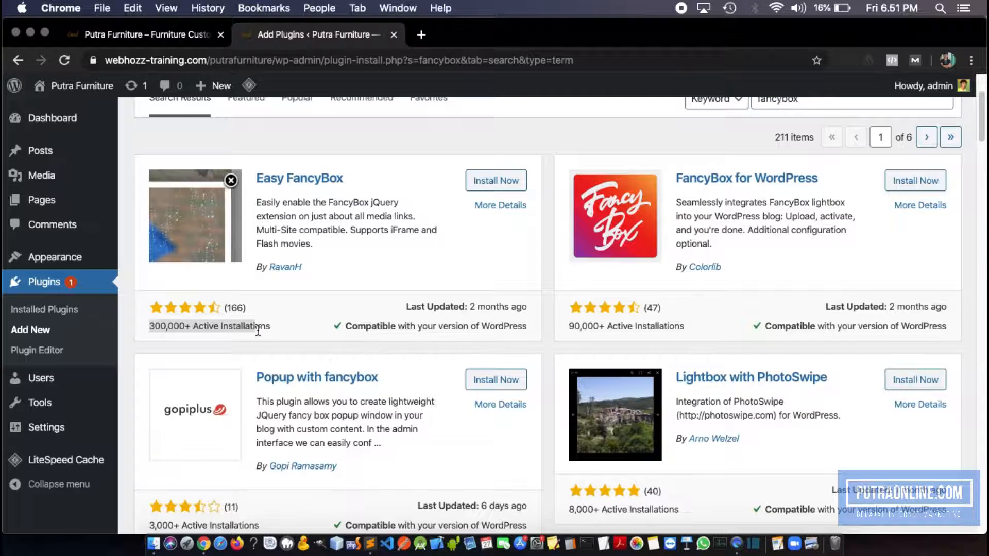
{"action": "scroll", "coordinate": [356, 351], "scroll_direction": "up", "scroll_amount": 5}
{"action": "left_click", "coordinate": [496, 312]}
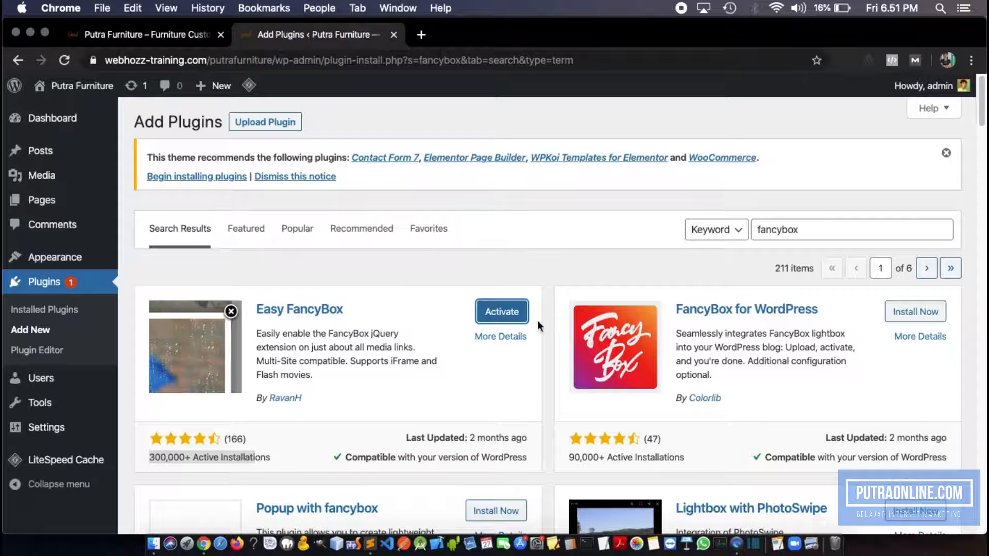
{"action": "left_click", "coordinate": [517, 315]}
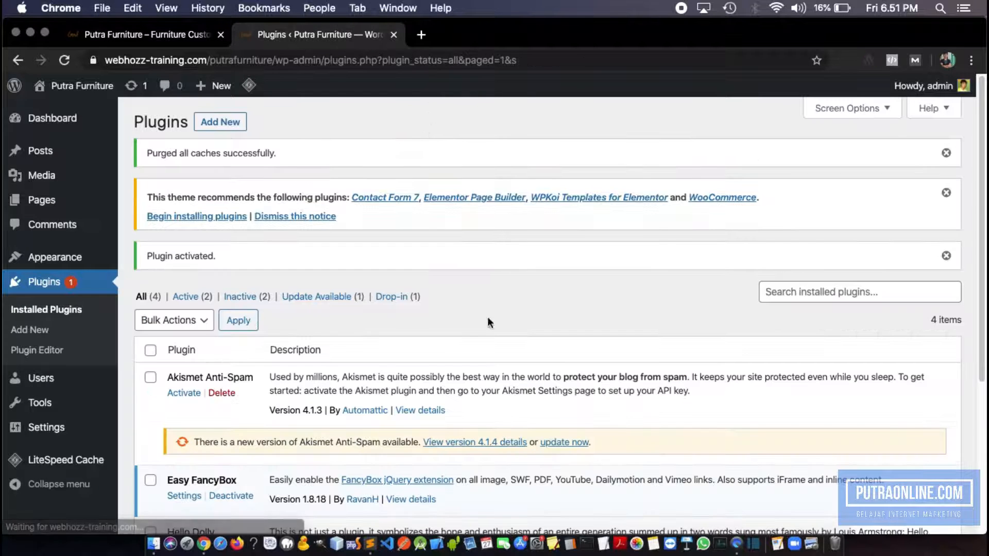
- Open the Easy FancyBox settings and review the image size, upload and FancyBox options
{"action": "scroll", "coordinate": [258, 311], "scroll_direction": "down", "scroll_amount": 1}
{"action": "scroll", "coordinate": [257, 302], "scroll_direction": "down", "scroll_amount": 1}
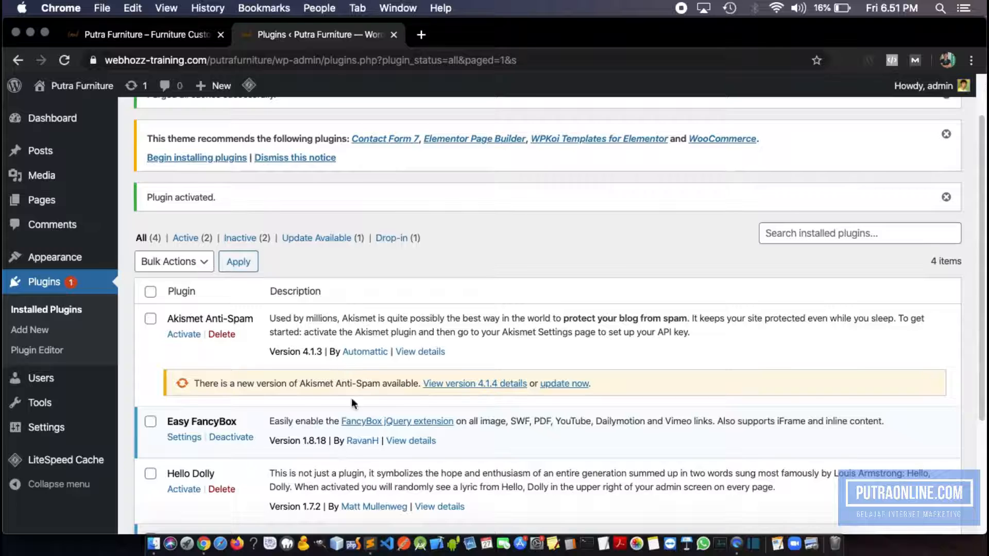
{"action": "left_click", "coordinate": [184, 430]}
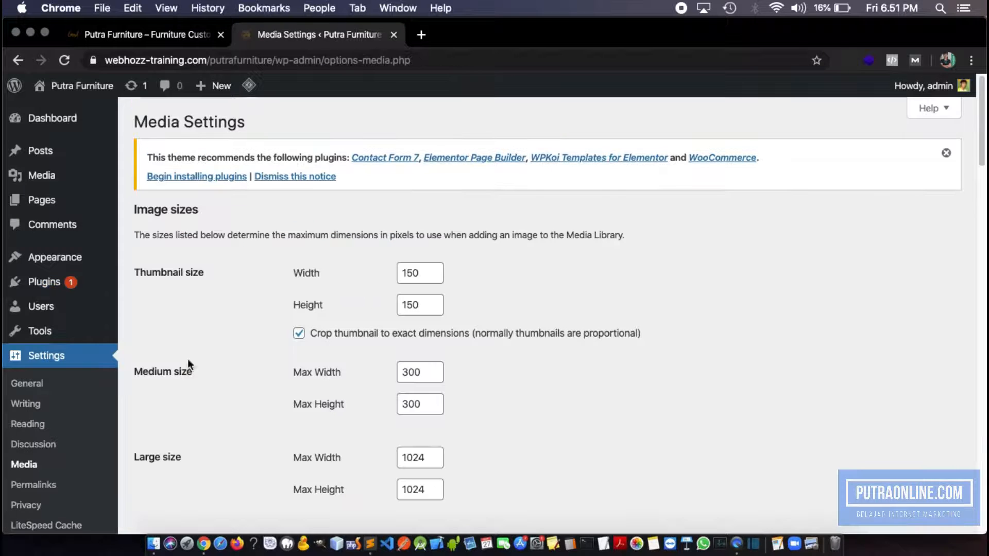
{"action": "scroll", "coordinate": [250, 337], "scroll_direction": "down", "scroll_amount": 1}
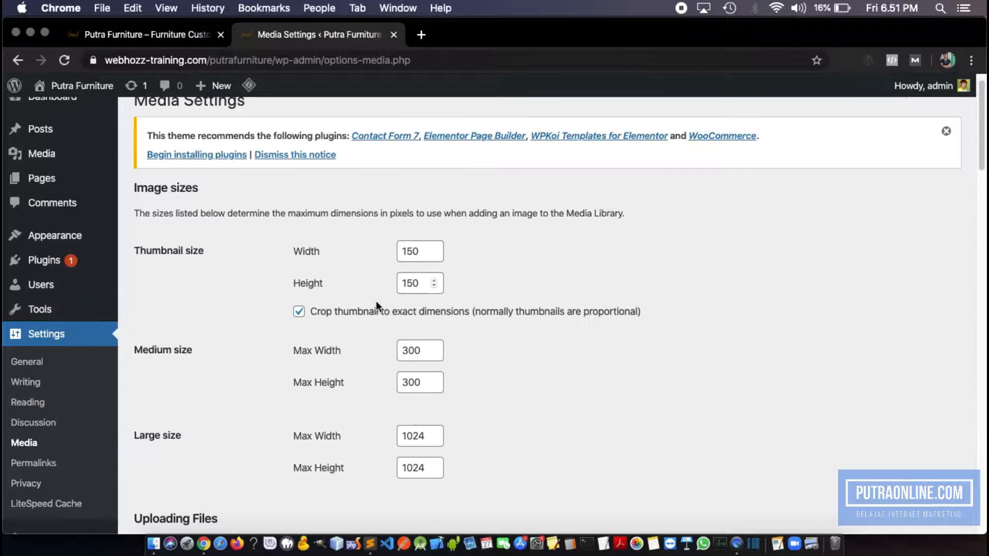
{"action": "scroll", "coordinate": [430, 349], "scroll_direction": "down", "scroll_amount": 4}
{"action": "scroll", "coordinate": [419, 303], "scroll_direction": "down", "scroll_amount": 9}
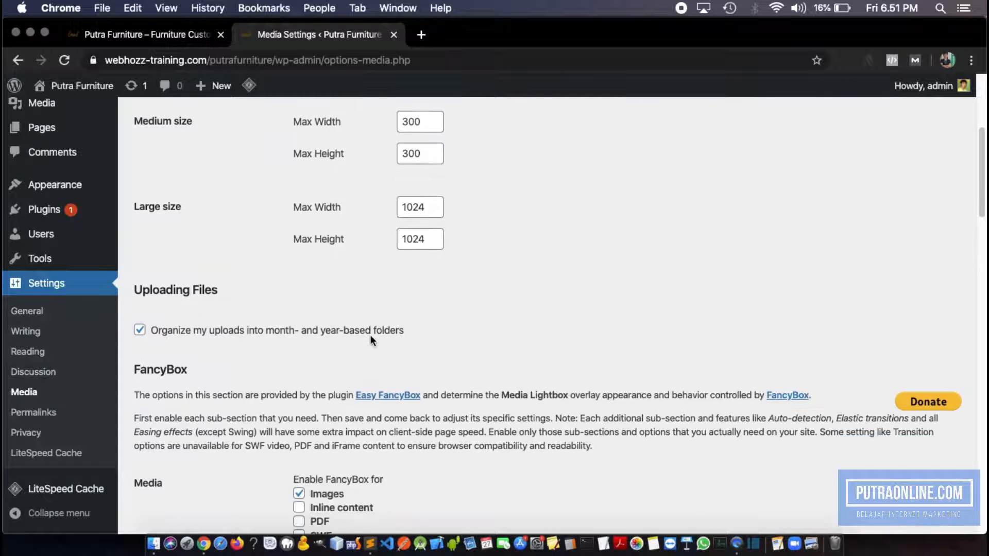
{"action": "scroll", "coordinate": [248, 319], "scroll_direction": "up", "scroll_amount": 15}
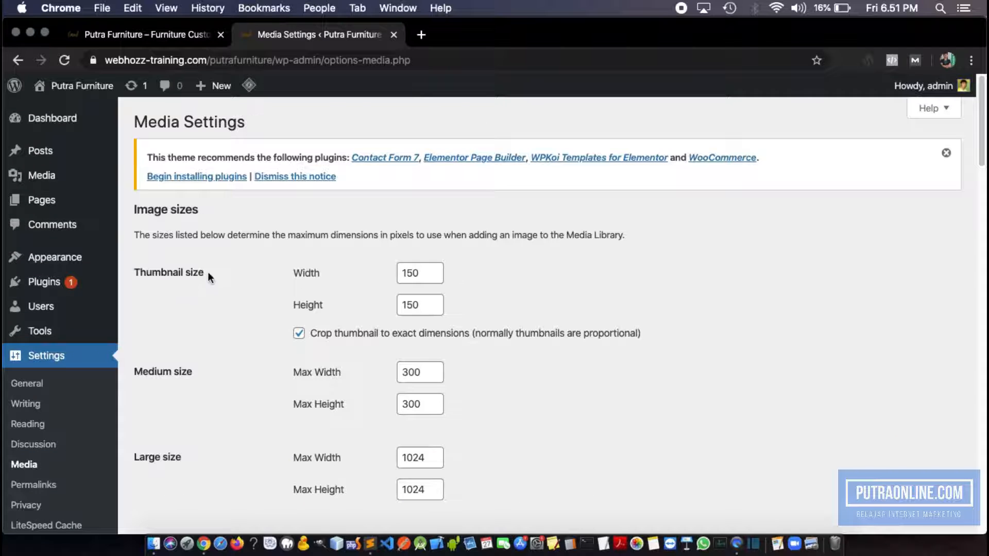
- Open the Home front page for editing from the list of all pages
{"action": "mouse_move", "coordinate": [71, 146]}
{"action": "mouse_move", "coordinate": [60, 199]}
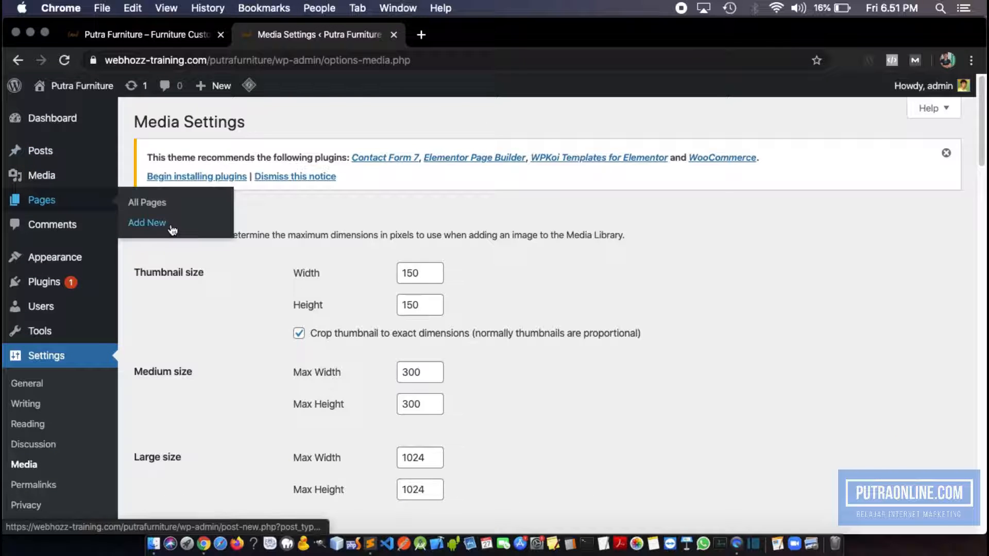
{"action": "left_click", "coordinate": [169, 207]}
{"action": "scroll", "coordinate": [282, 375], "scroll_direction": "down", "scroll_amount": 3}
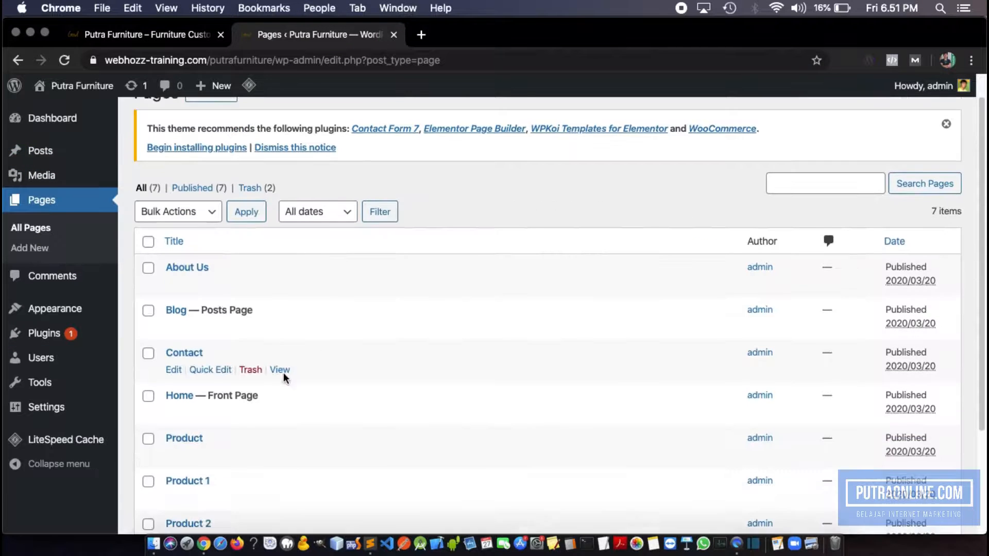
{"action": "left_click", "coordinate": [173, 351]}
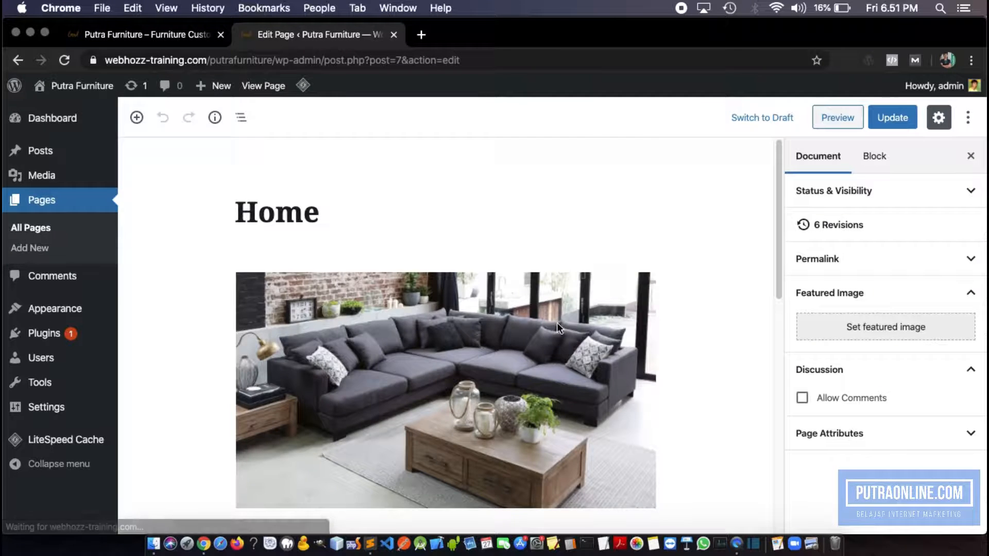
- Set the gallery block below the text to link to Media File and update the page
{"action": "scroll", "coordinate": [407, 301], "scroll_direction": "down", "scroll_amount": 10}
{"action": "scroll", "coordinate": [413, 287], "scroll_direction": "up", "scroll_amount": 1}
{"action": "left_click", "coordinate": [296, 251]}
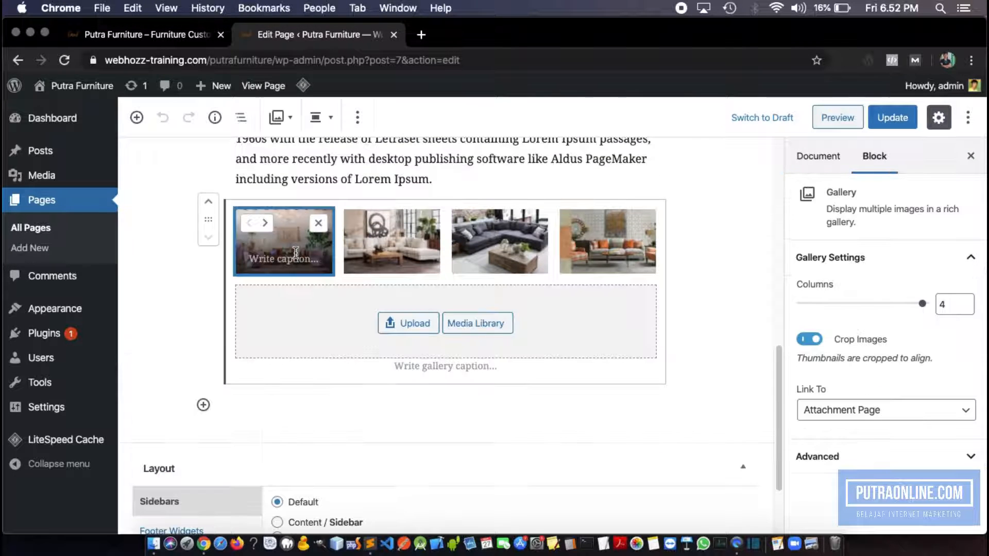
{"action": "left_click", "coordinate": [843, 421]}
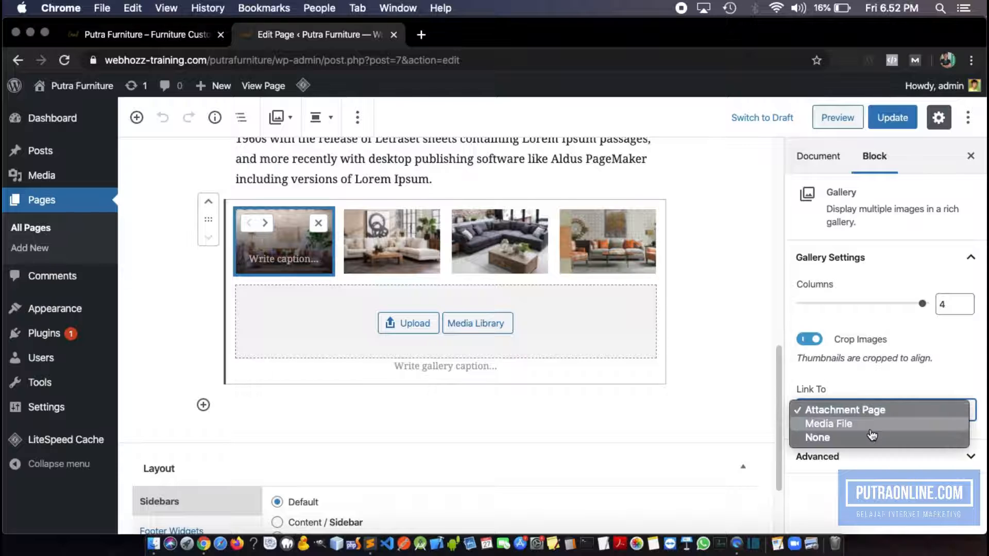
{"action": "left_click", "coordinate": [867, 430]}
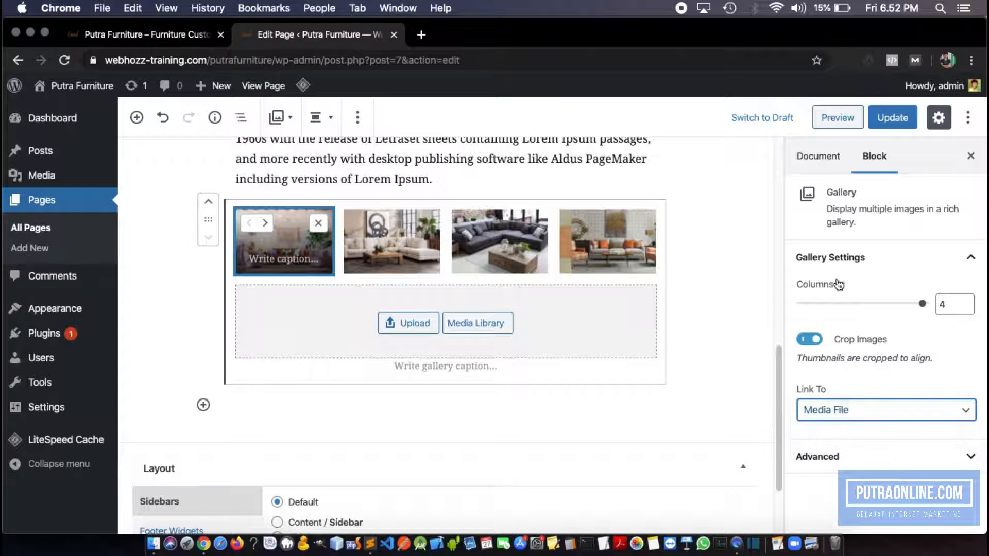
{"action": "left_click", "coordinate": [886, 116]}
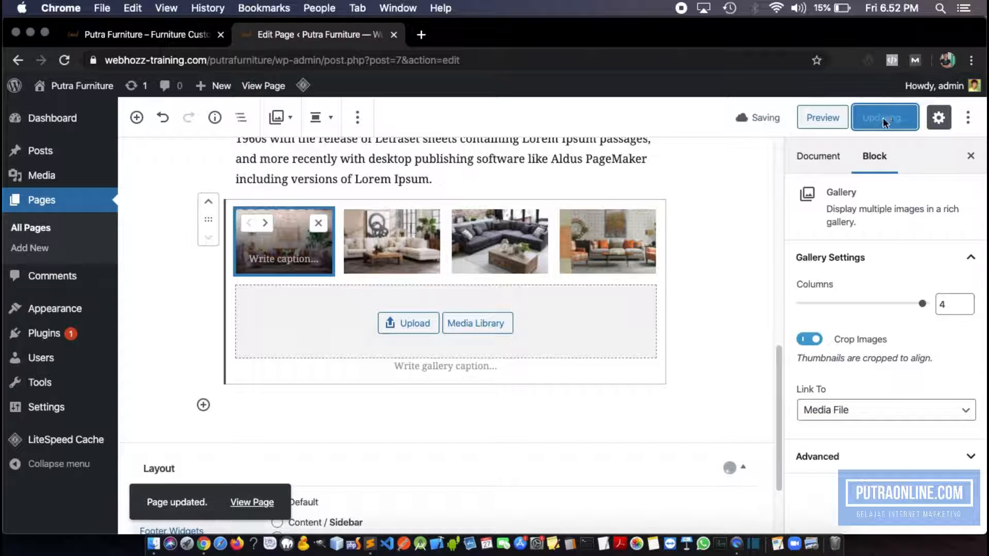
- View the updated page, open the first gallery image in the lightbox, browse through the other images, and close it
{"action": "left_click", "coordinate": [252, 503]}
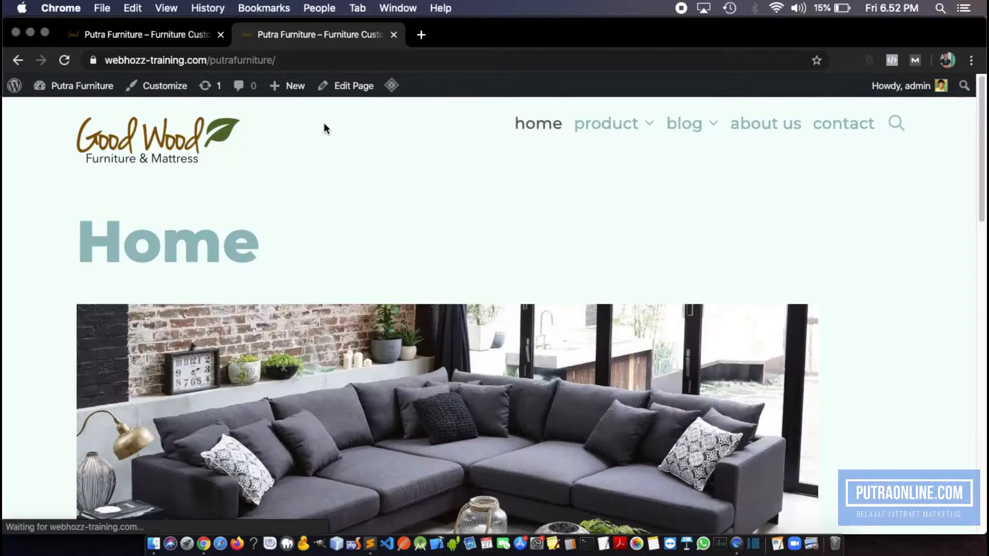
{"action": "scroll", "coordinate": [336, 254], "scroll_direction": "down", "scroll_amount": 5}
{"action": "scroll", "coordinate": [219, 266], "scroll_direction": "down", "scroll_amount": 6}
{"action": "left_click", "coordinate": [172, 262]}
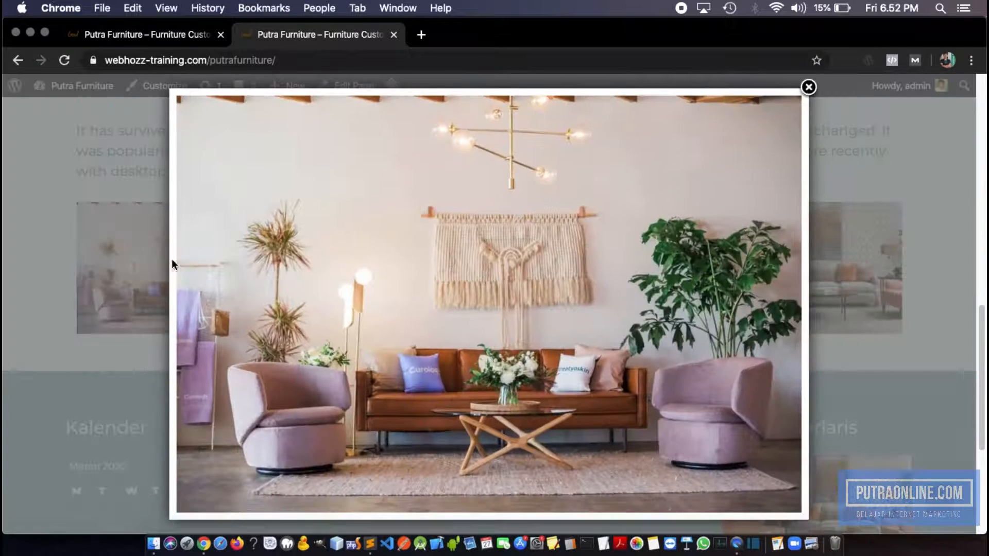
{"action": "left_click", "coordinate": [783, 304]}
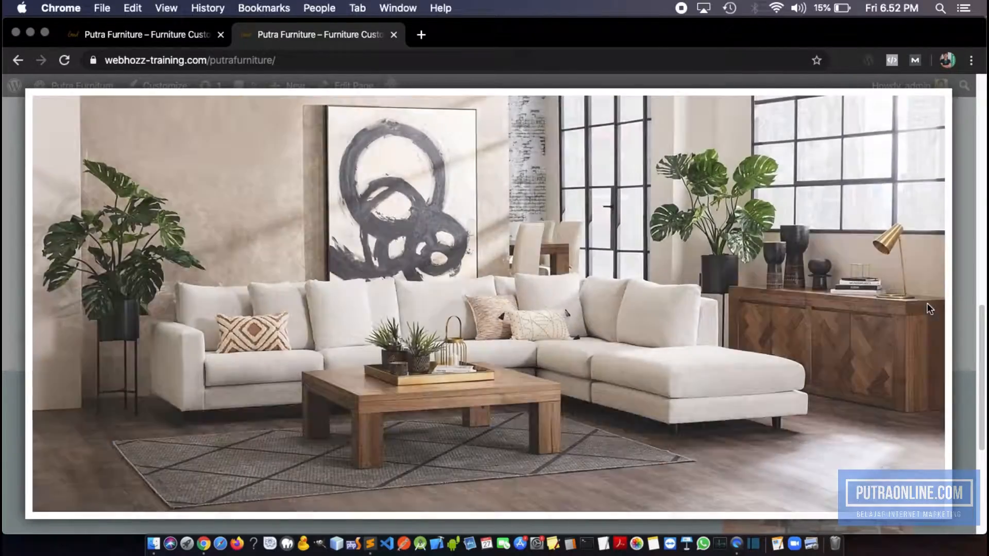
{"action": "left_click", "coordinate": [927, 309]}
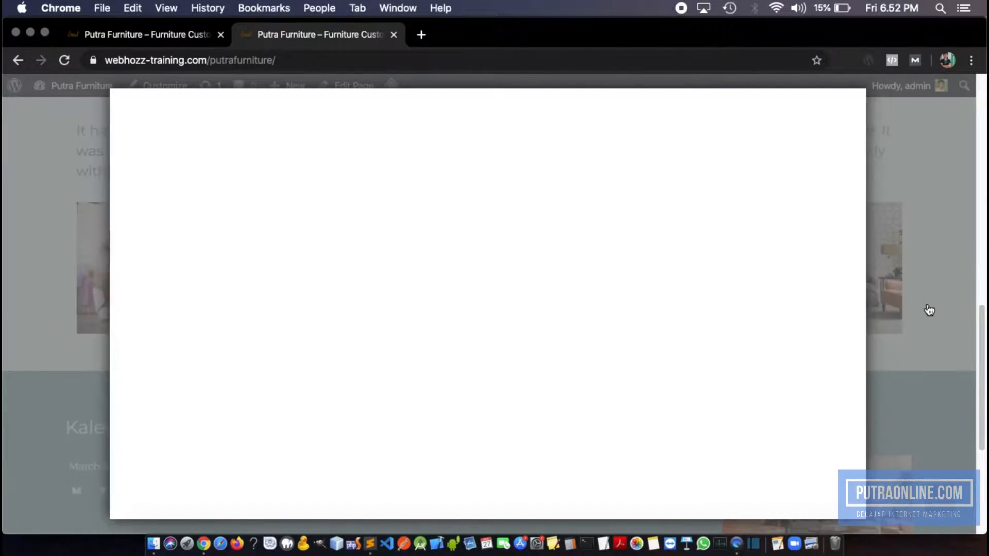
{"action": "left_click", "coordinate": [851, 311]}
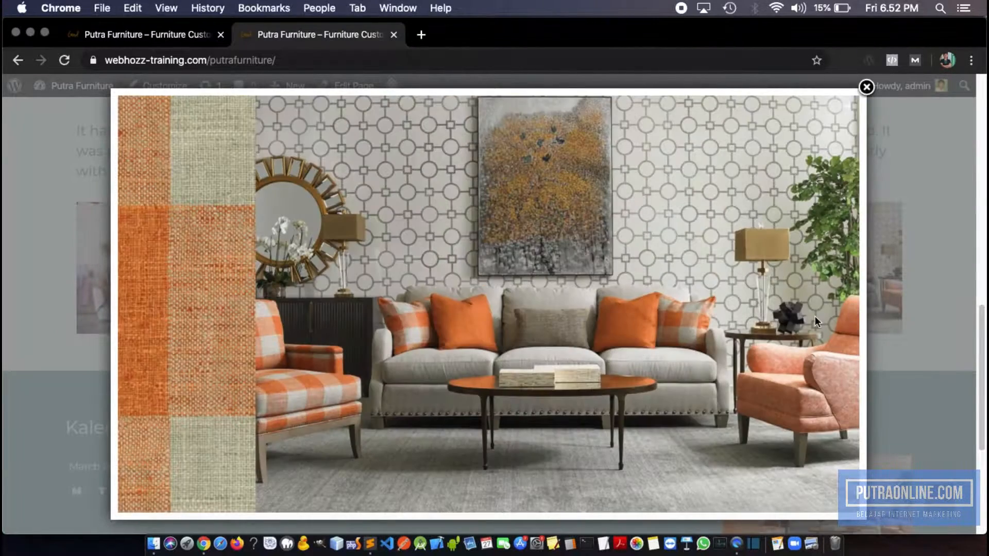
{"action": "left_click", "coordinate": [867, 88]}
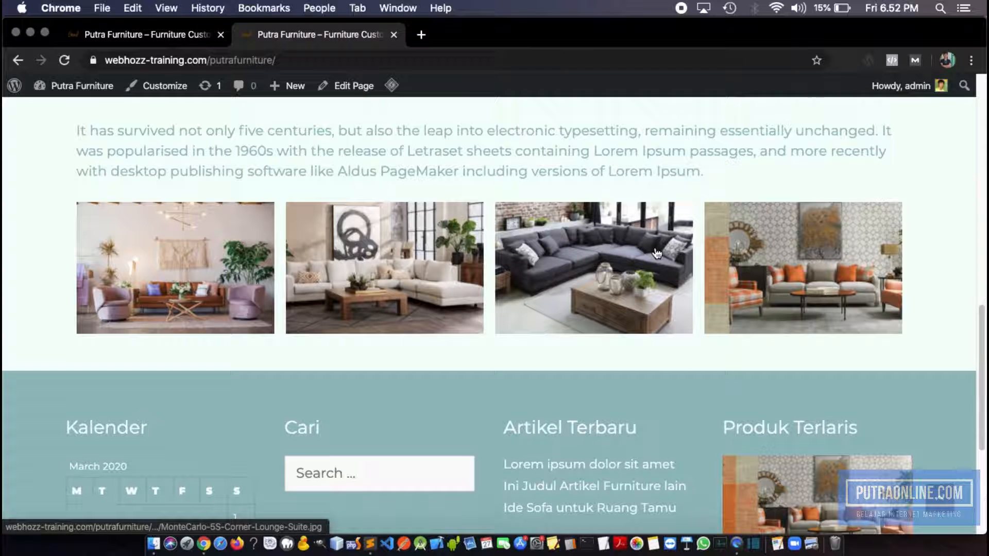
{"action": "scroll", "coordinate": [349, 287], "scroll_direction": "up", "scroll_amount": 1}
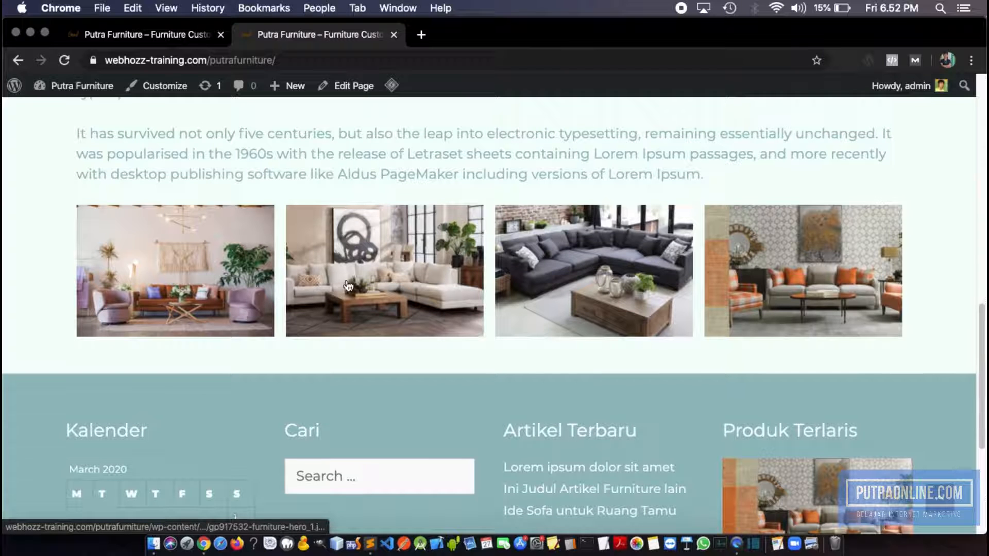
{"action": "left_click", "coordinate": [138, 35]}
{"action": "scroll", "coordinate": [283, 298], "scroll_direction": "up", "scroll_amount": 7}
{"action": "left_click", "coordinate": [296, 39]}
{"action": "scroll", "coordinate": [328, 192], "scroll_direction": "up", "scroll_amount": 8}
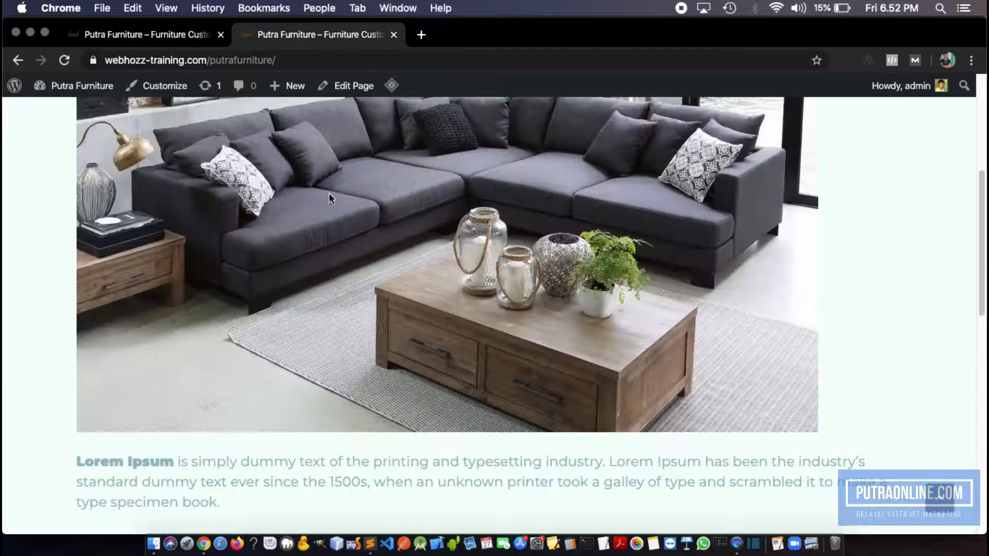
- Reopen the Home page in the editor and add a YouTube block below the gallery
{"action": "left_click", "coordinate": [349, 86]}
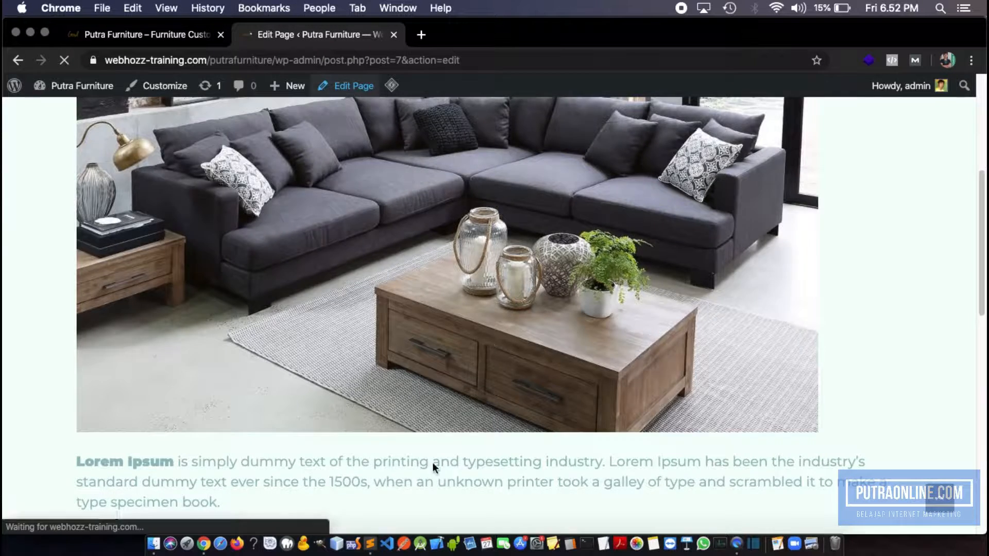
{"action": "scroll", "coordinate": [372, 360], "scroll_direction": "down", "scroll_amount": 10}
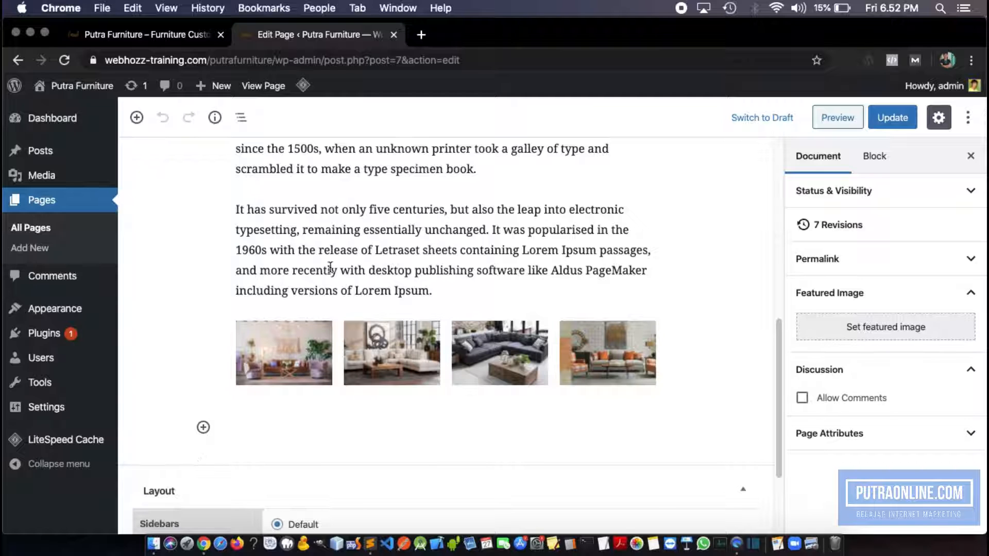
{"action": "left_click", "coordinate": [264, 431]}
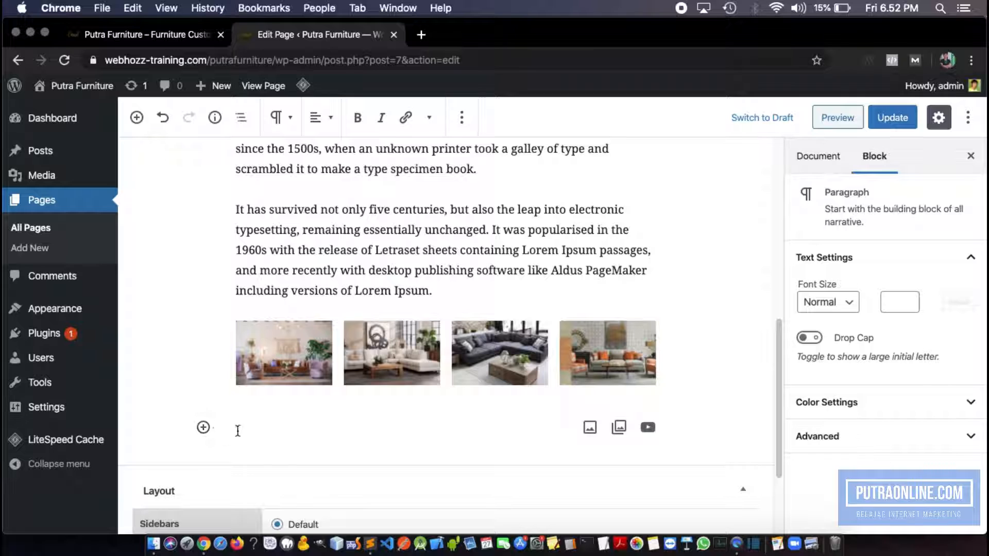
{"action": "left_click", "coordinate": [204, 429]}
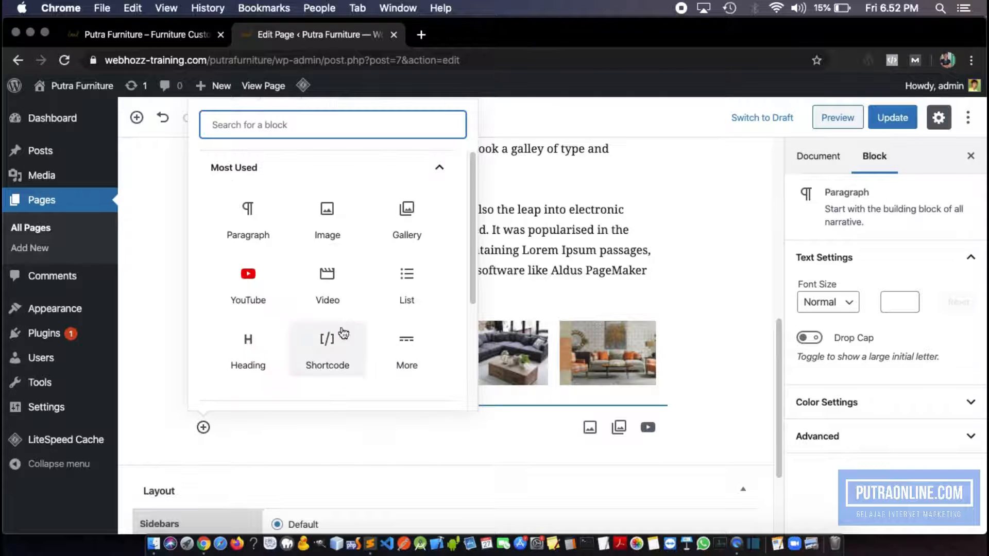
{"action": "scroll", "coordinate": [399, 248], "scroll_direction": "down", "scroll_amount": 1}
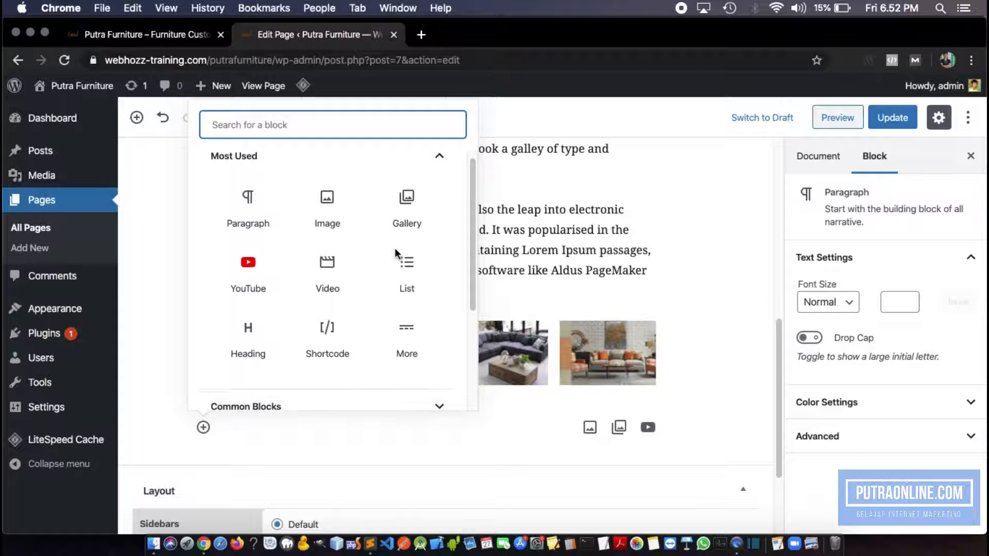
{"action": "scroll", "coordinate": [320, 242], "scroll_direction": "up", "scroll_amount": 1}
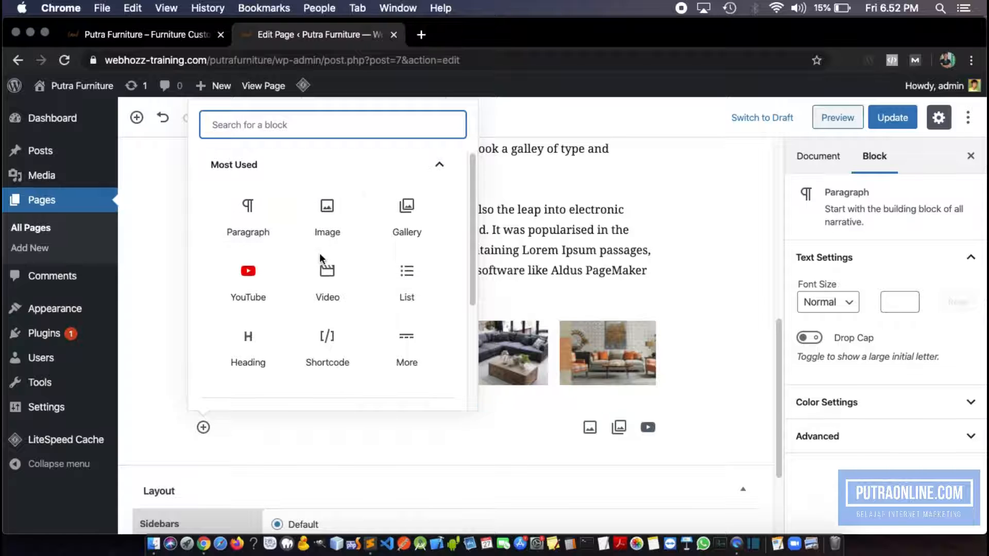
{"action": "scroll", "coordinate": [326, 276], "scroll_direction": "down", "scroll_amount": 1}
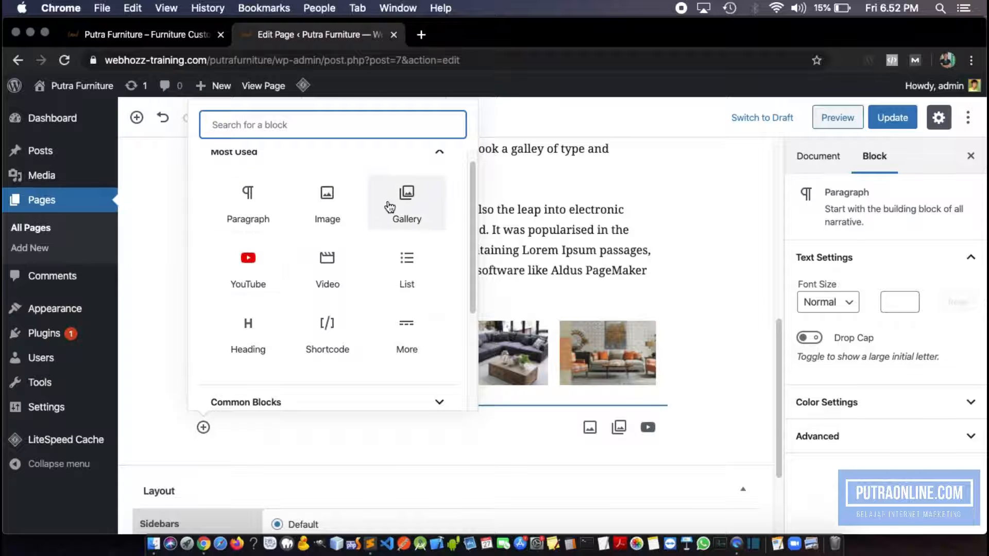
{"action": "left_click", "coordinate": [259, 277]}
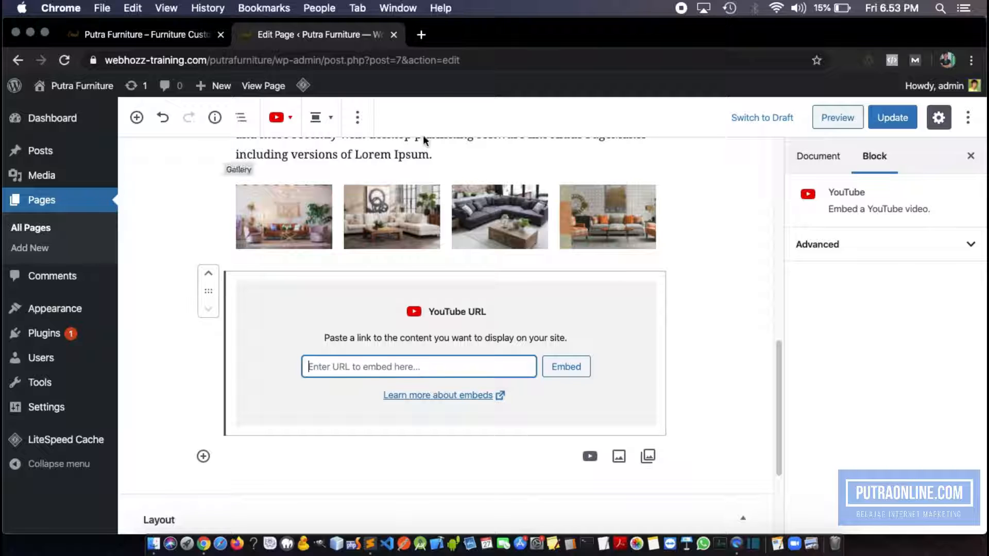
- Open youtube.com in a new browser tab and search for "furniture" videos
{"action": "left_click", "coordinate": [422, 33]}
{"action": "type", "text": "youtube.com"}
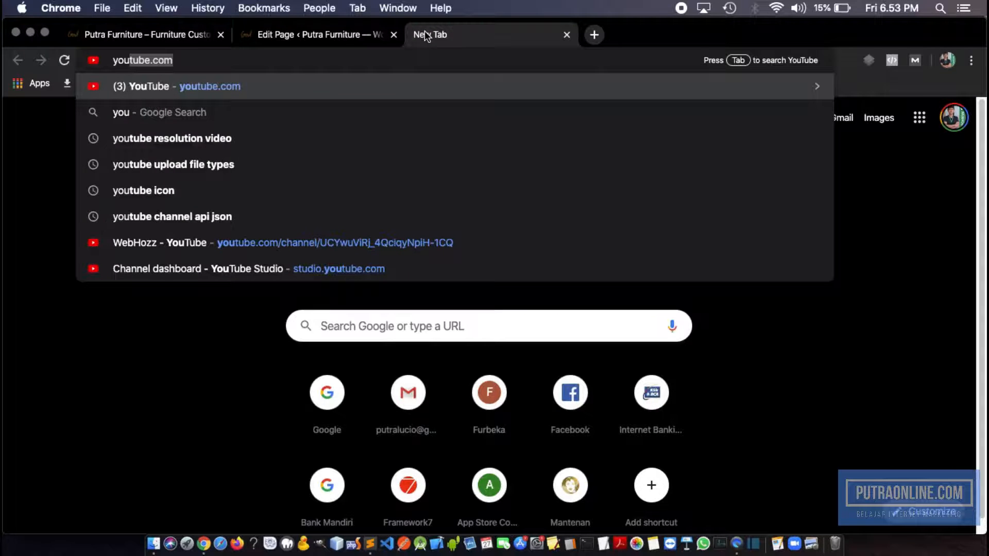
{"action": "key", "text": "Return"}
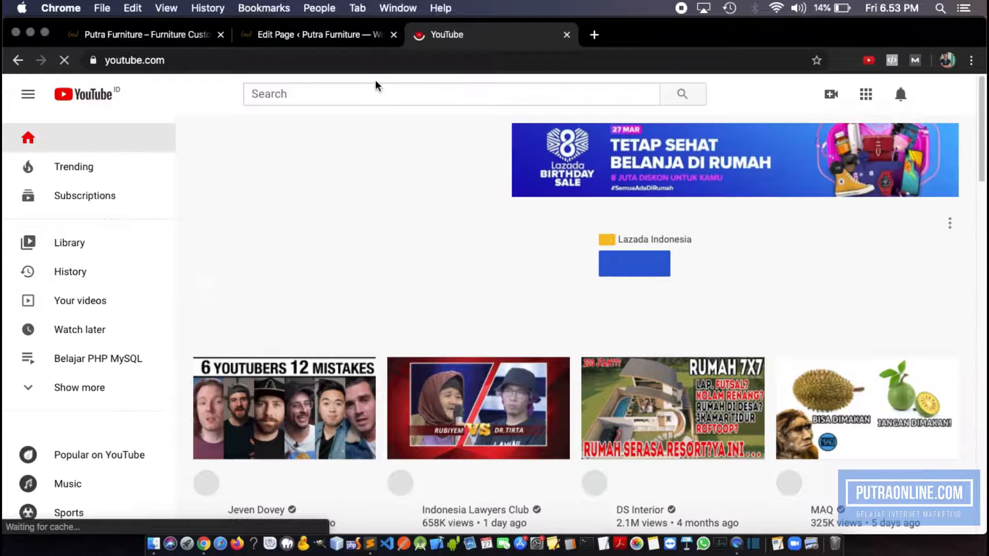
{"action": "left_click", "coordinate": [371, 86]}
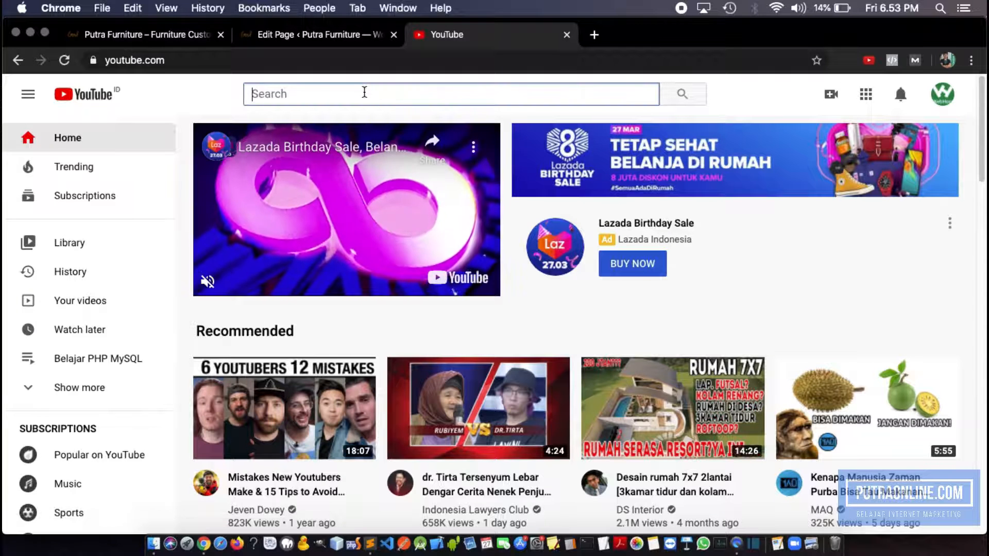
{"action": "type", "text": "furniture"}
{"action": "key", "text": "Return"}
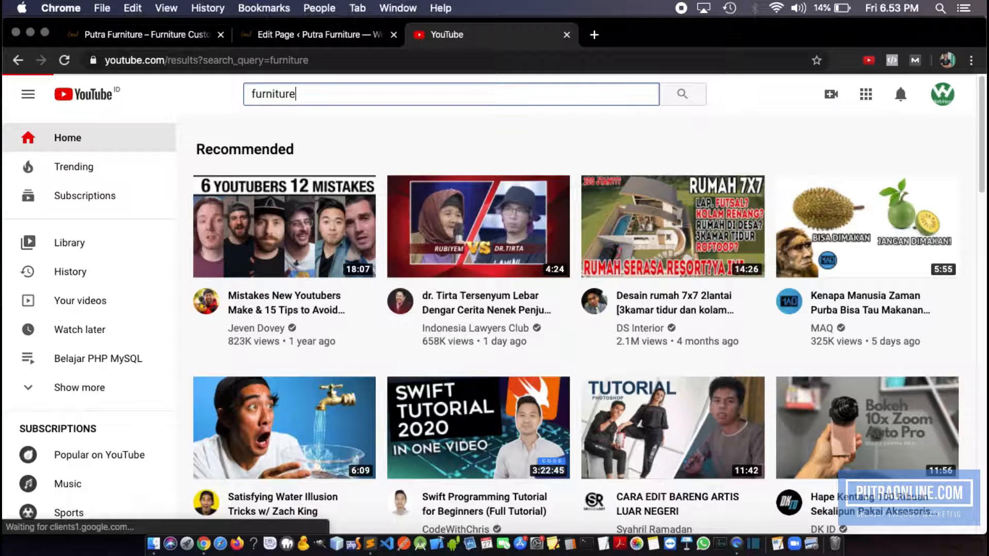
{"action": "scroll", "coordinate": [360, 332], "scroll_direction": "down", "scroll_amount": 3}
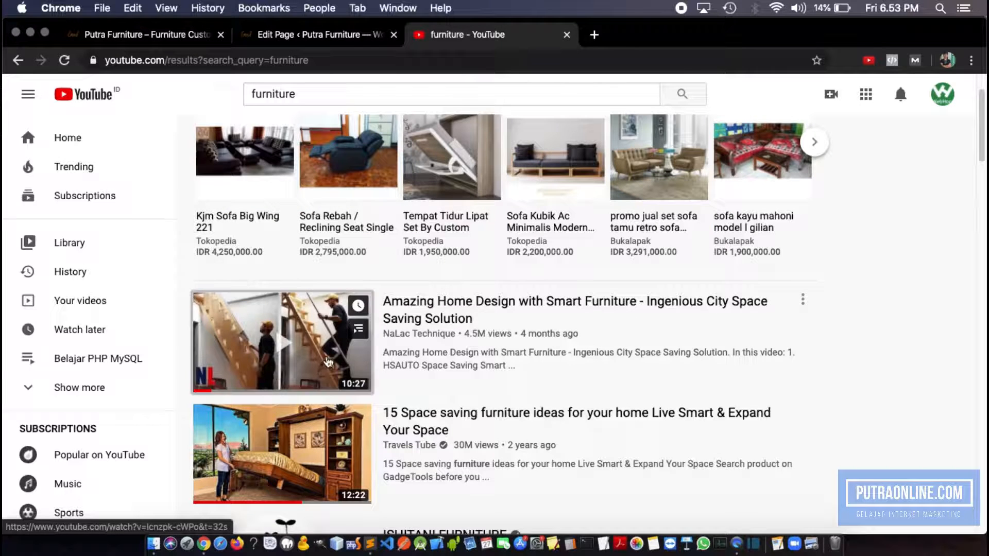
- Open the "Amazing Home Design with Smart Furniture" video, pause it, and copy its URL
{"action": "left_click", "coordinate": [378, 352]}
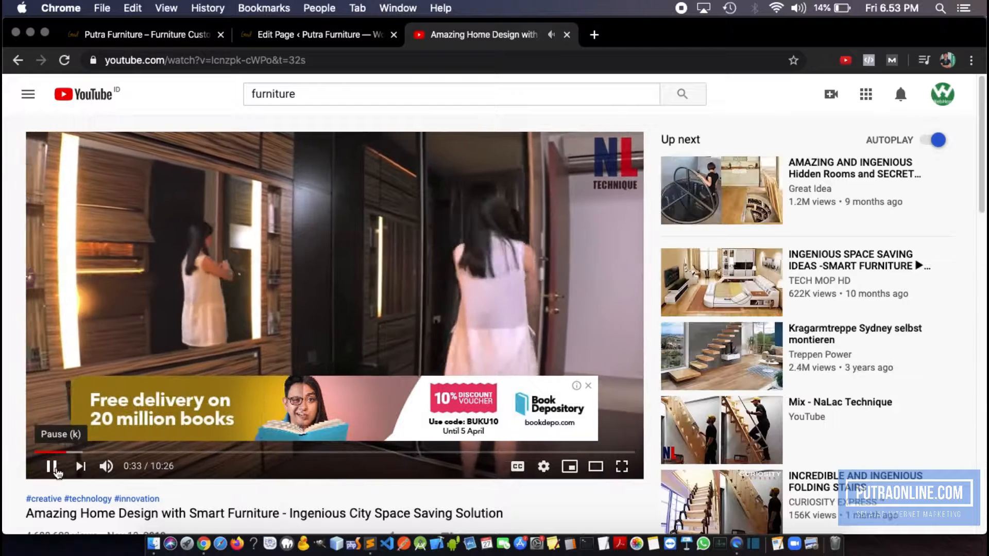
{"action": "left_click", "coordinate": [51, 467]}
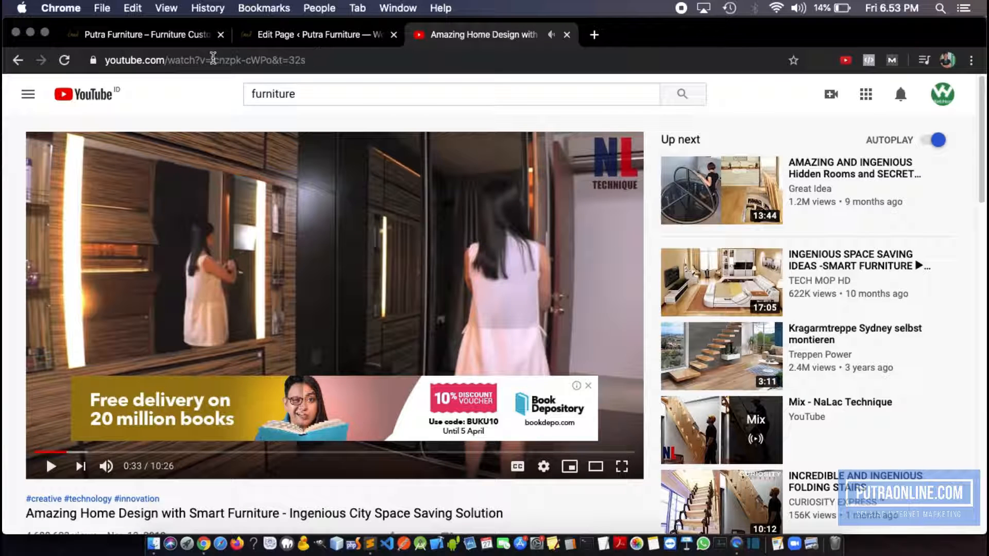
{"action": "left_click", "coordinate": [197, 57]}
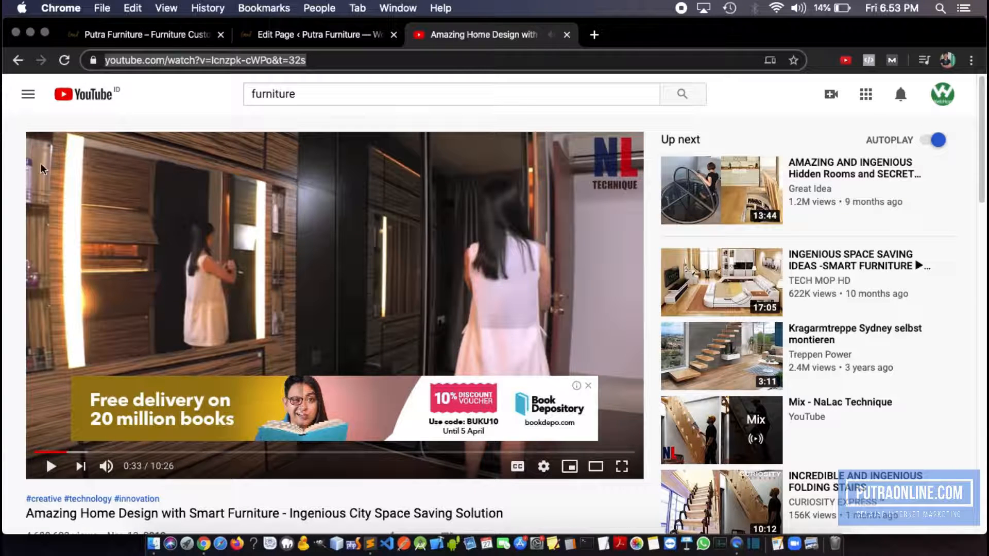
{"action": "key", "text": "super+c"}
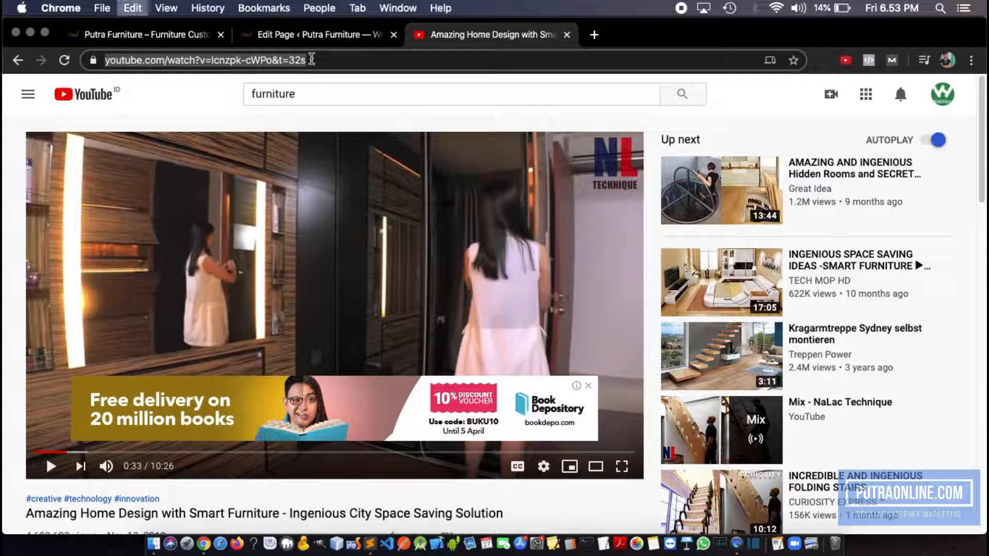
- Return to the Home page editor and embed the copied video link in the YouTube block
{"action": "left_click", "coordinate": [304, 43]}
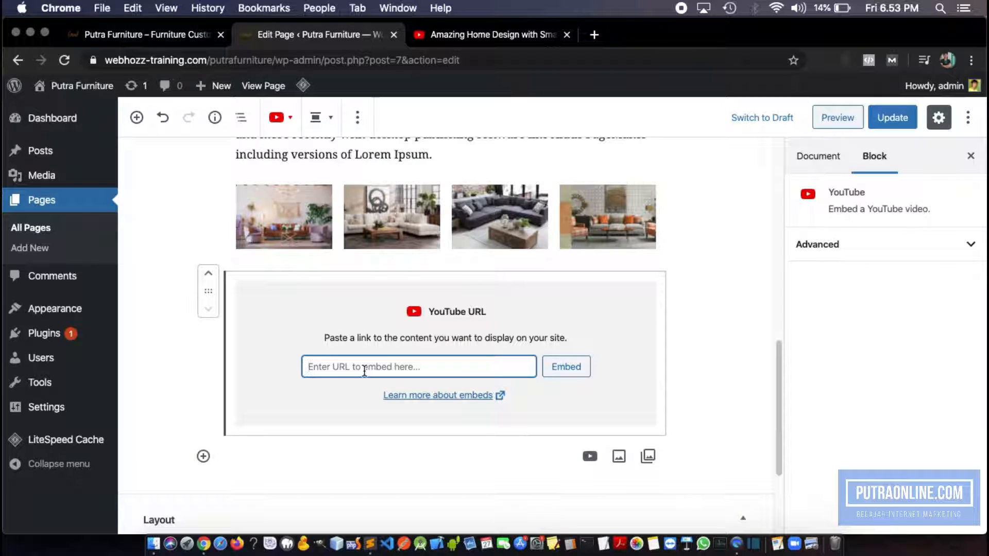
{"action": "key", "text": "super+v"}
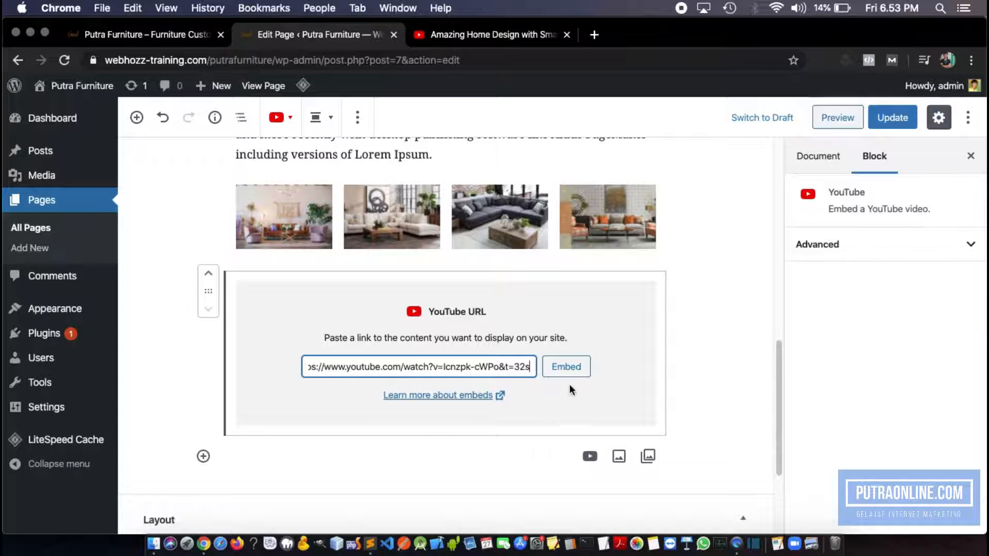
{"action": "left_click", "coordinate": [567, 367]}
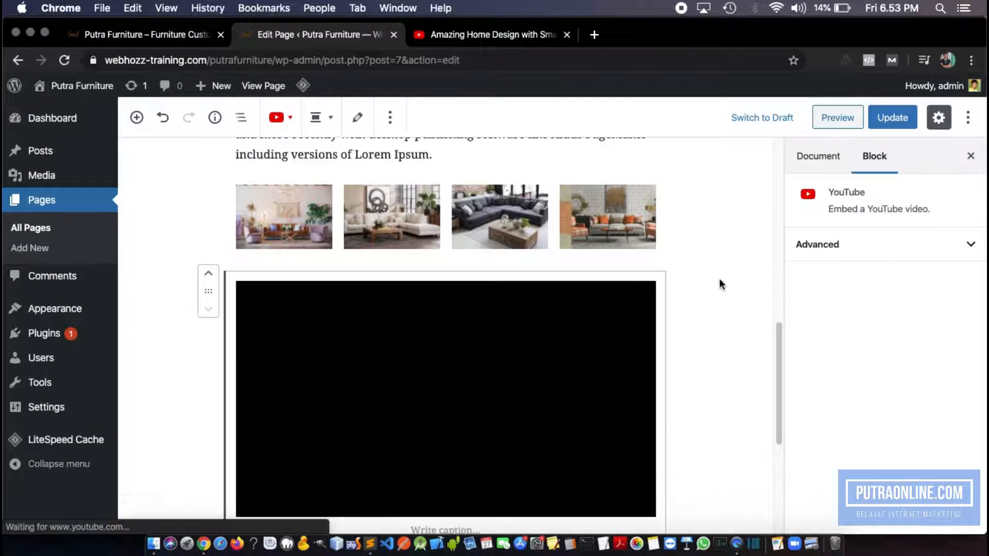
- Save the Home page with the embedded YouTube video and open its public view
{"action": "scroll", "coordinate": [703, 299], "scroll_direction": "down", "scroll_amount": 4}
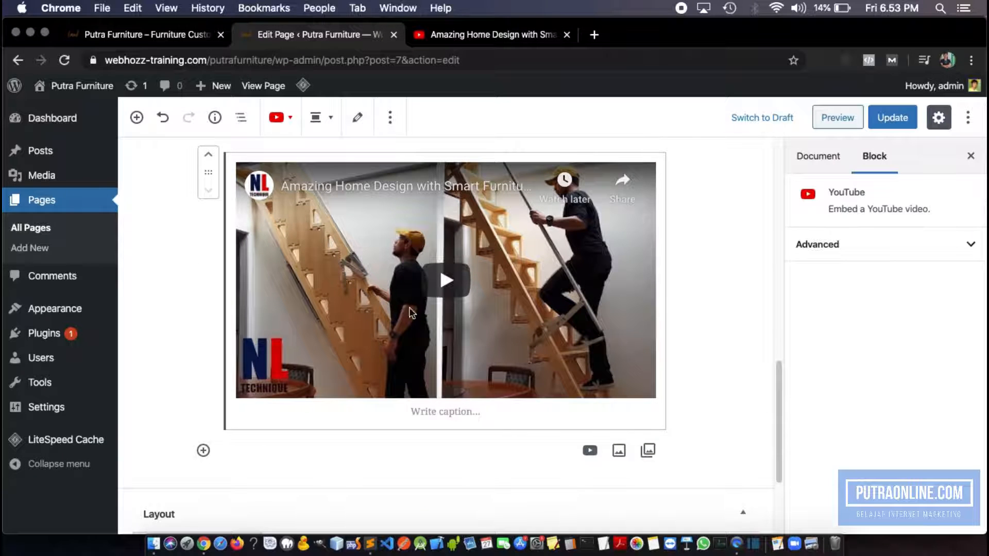
{"action": "left_click", "coordinate": [890, 118]}
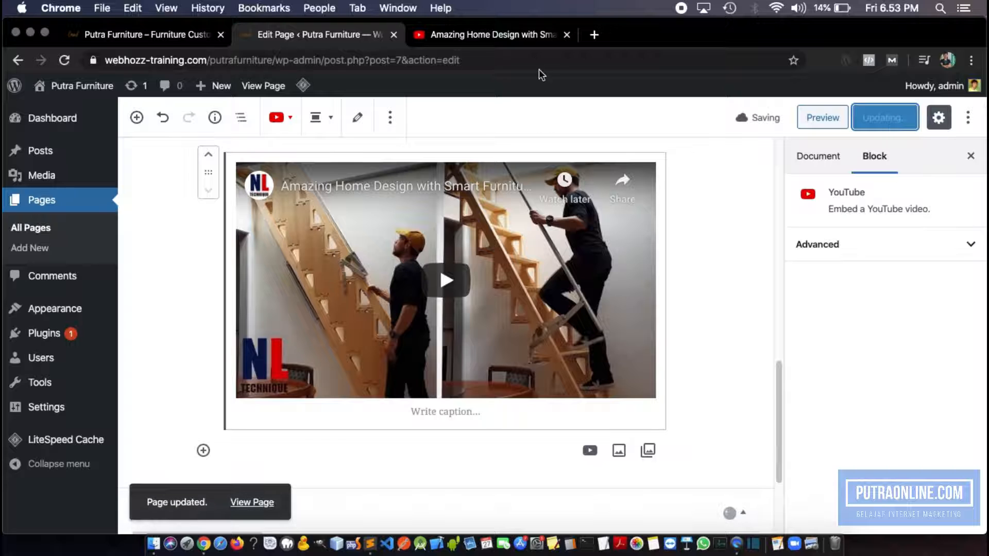
{"action": "left_click", "coordinate": [261, 505]}
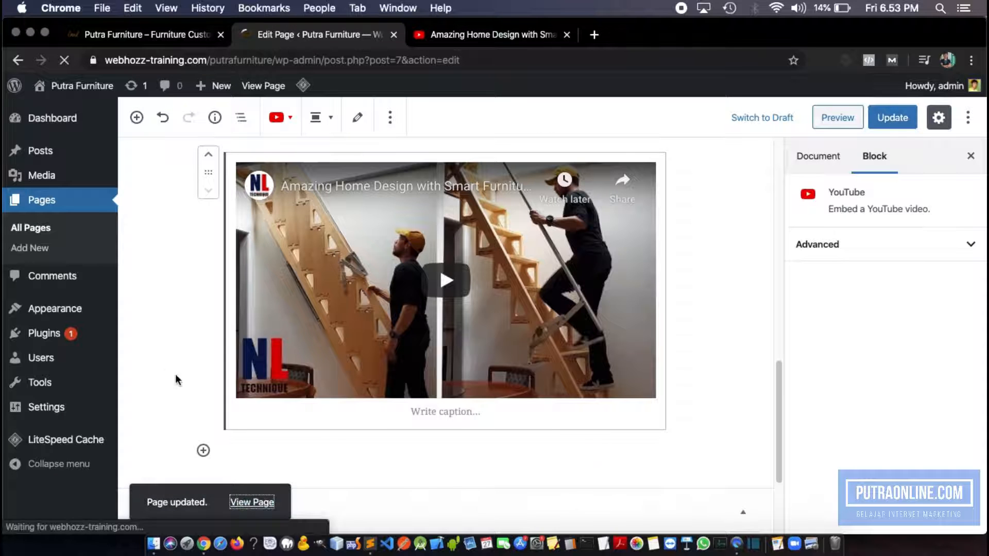
- Examine how the sofa image, text paragraphs, gallery and embedded video are laid out on the published Home page
{"action": "scroll", "coordinate": [475, 201], "scroll_direction": "down", "scroll_amount": 15}
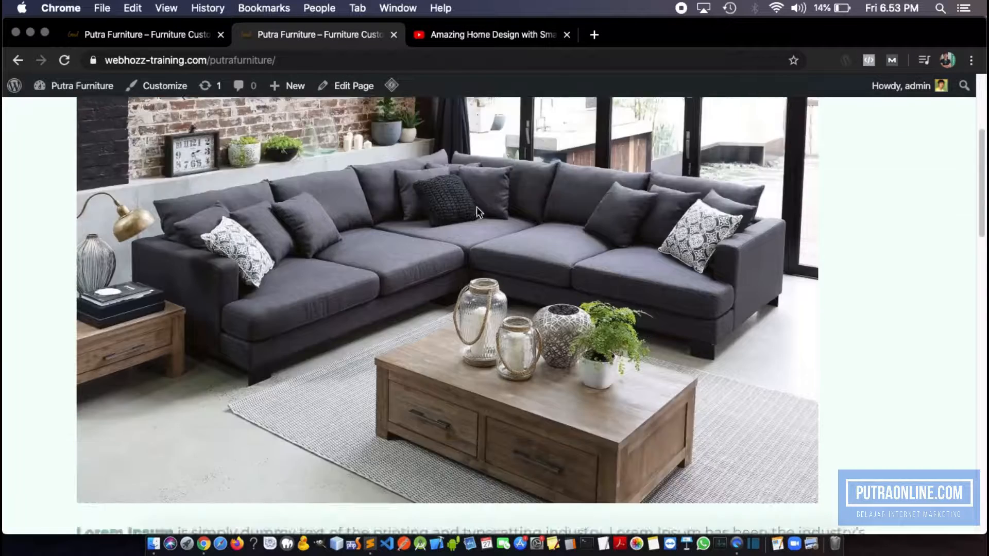
{"action": "scroll", "coordinate": [405, 198], "scroll_direction": "down", "scroll_amount": 5}
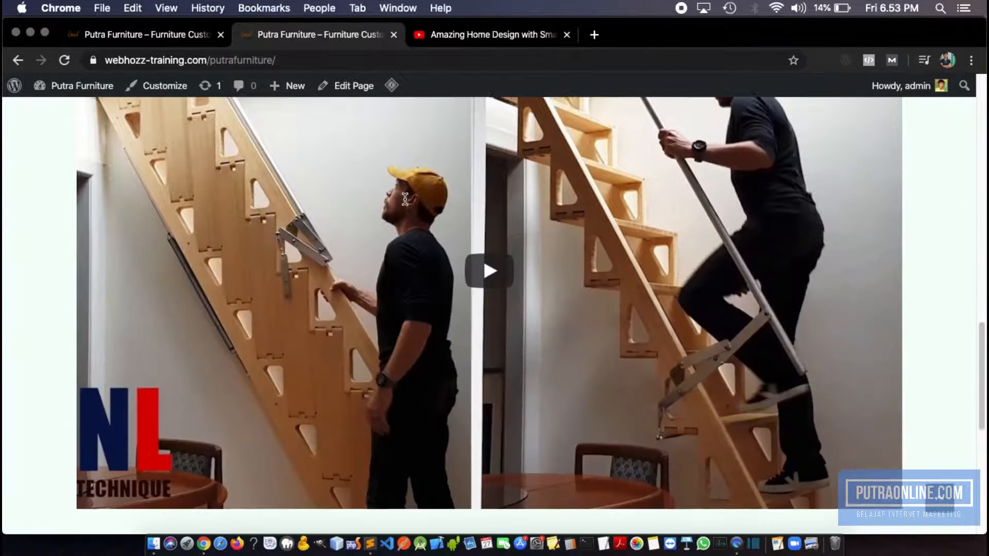
{"action": "scroll", "coordinate": [431, 288], "scroll_direction": "up", "scroll_amount": 3}
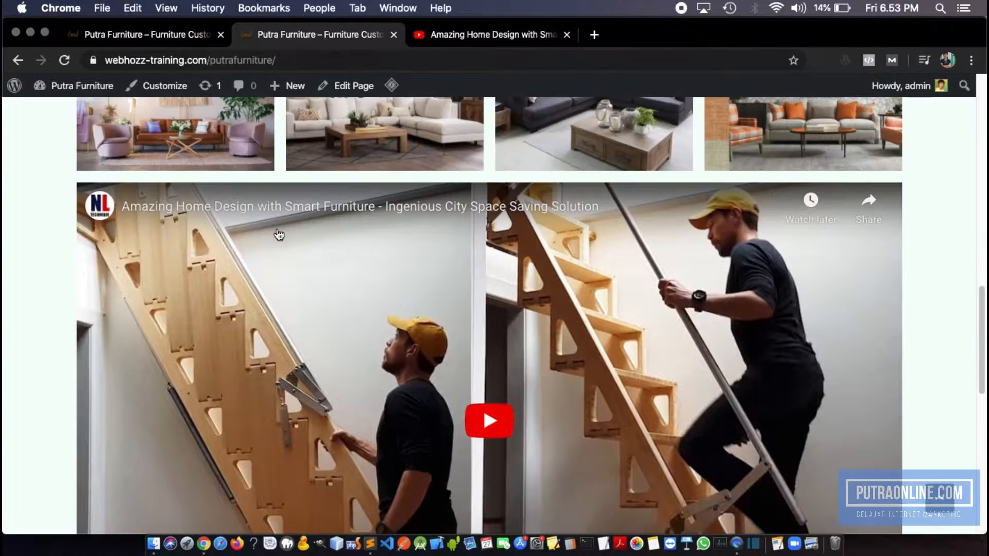
{"action": "scroll", "coordinate": [482, 293], "scroll_direction": "down", "scroll_amount": 3}
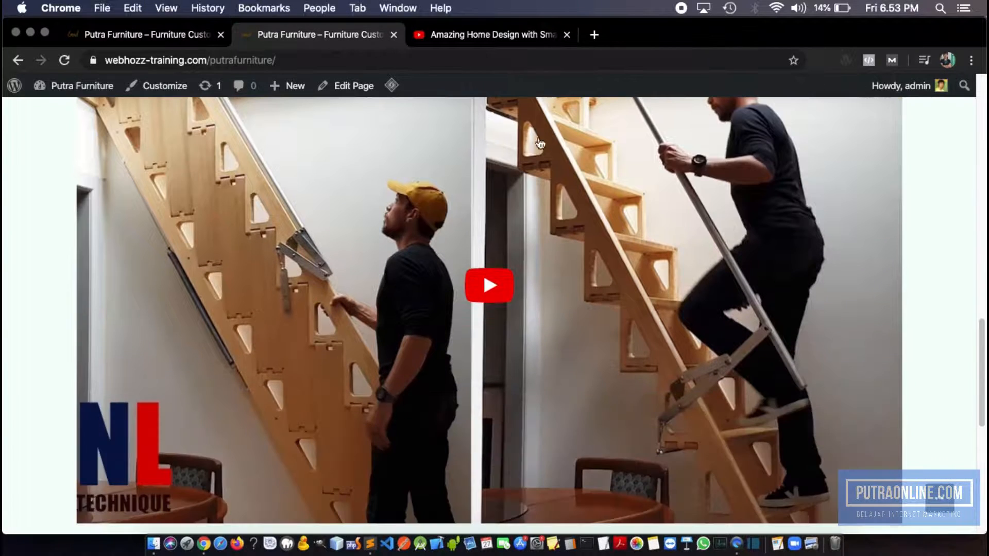
{"action": "scroll", "coordinate": [518, 250], "scroll_direction": "up", "scroll_amount": 15}
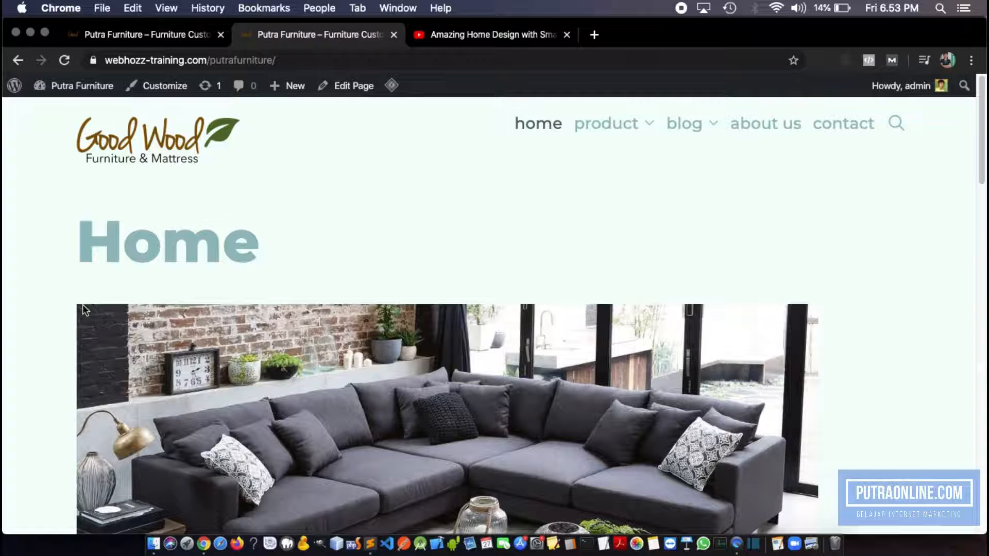
{"action": "scroll", "coordinate": [915, 270], "scroll_direction": "down", "scroll_amount": 12}
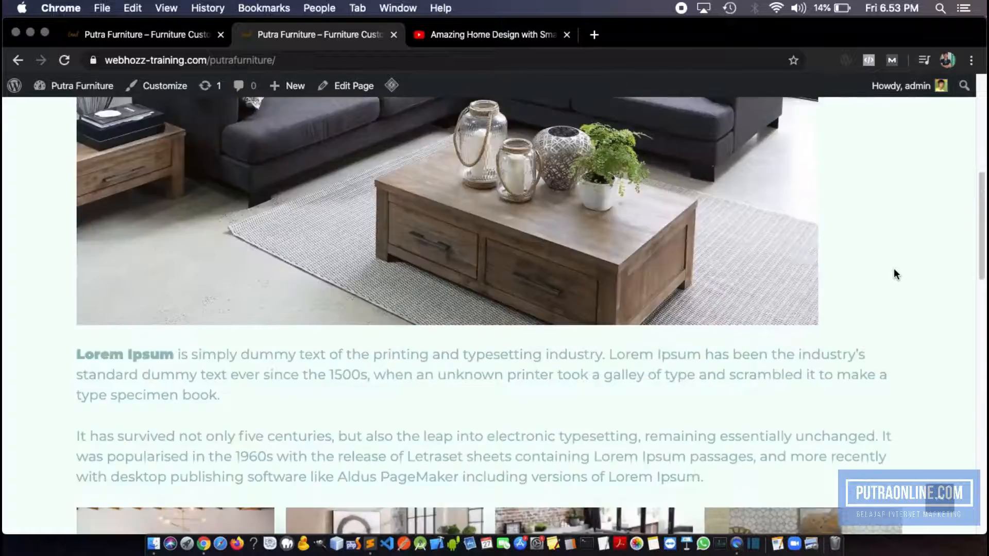
{"action": "scroll", "coordinate": [896, 278], "scroll_direction": "up", "scroll_amount": 2}
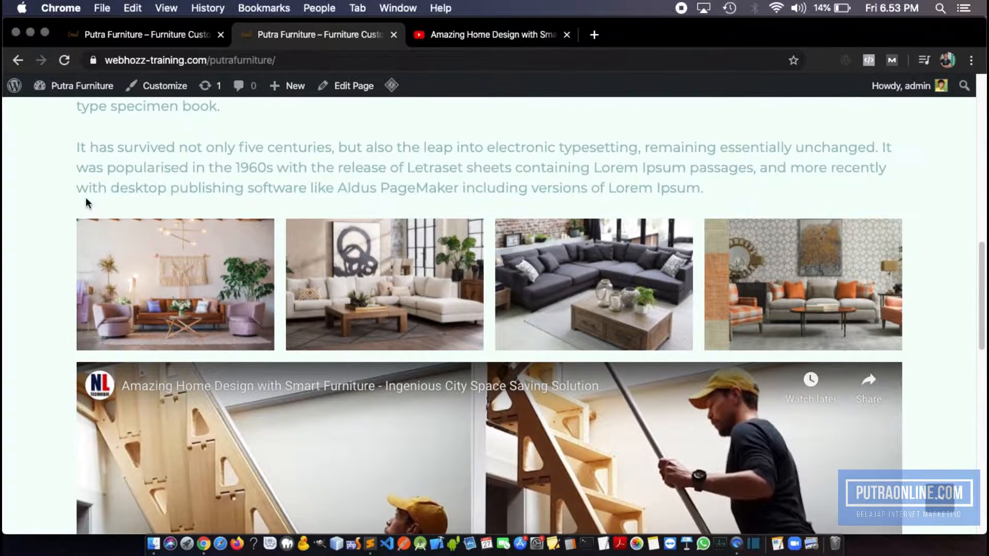
{"action": "left_click_drag", "start_coordinate": [76, 171], "coordinate": [871, 166]}
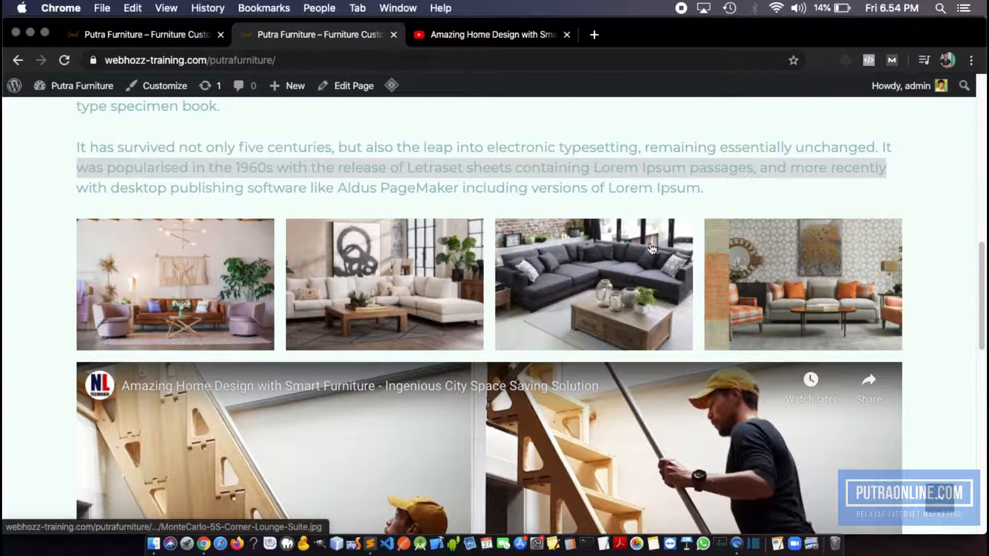
{"action": "scroll", "coordinate": [492, 183], "scroll_direction": "up", "scroll_amount": 10}
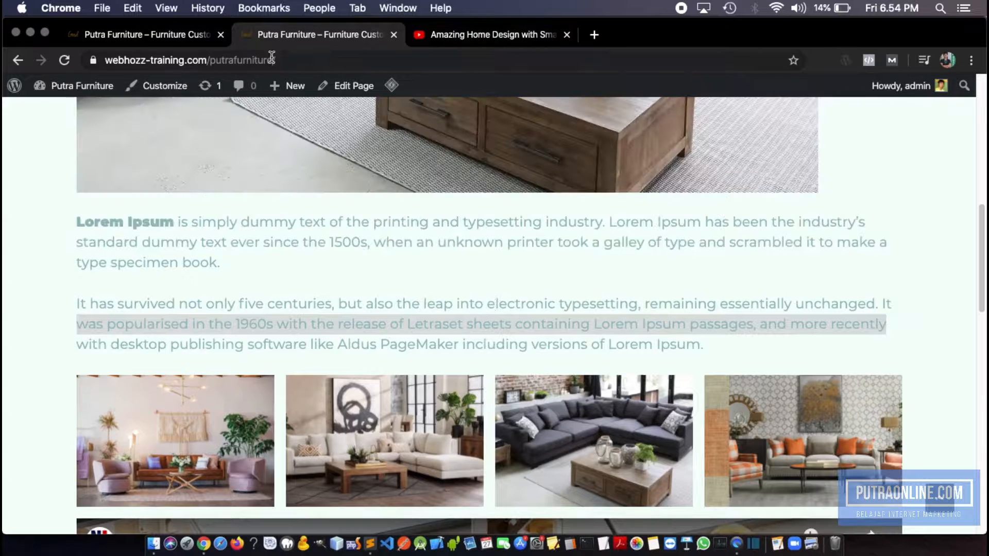
{"action": "scroll", "coordinate": [296, 201], "scroll_direction": "up", "scroll_amount": 6}
{"action": "scroll", "coordinate": [361, 237], "scroll_direction": "up", "scroll_amount": 6}
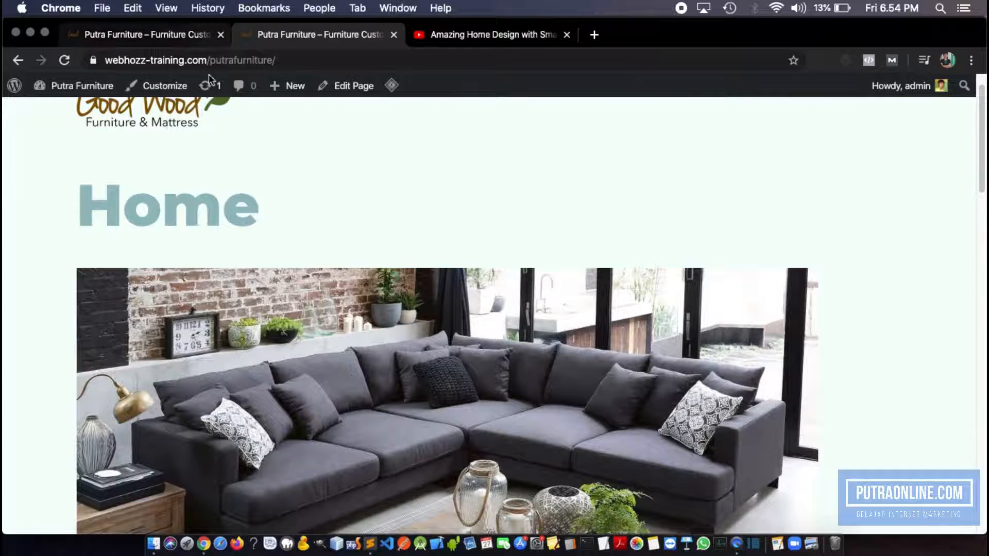
- Reopen the Home page in the editor at the end of its content, below the video
{"action": "left_click", "coordinate": [346, 91]}
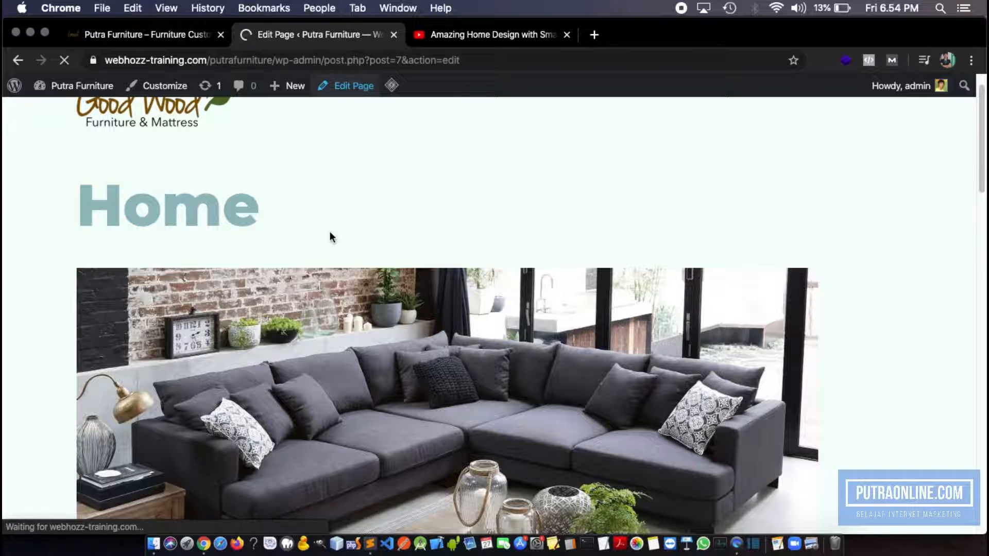
{"action": "scroll", "coordinate": [332, 254], "scroll_direction": "down", "scroll_amount": 10}
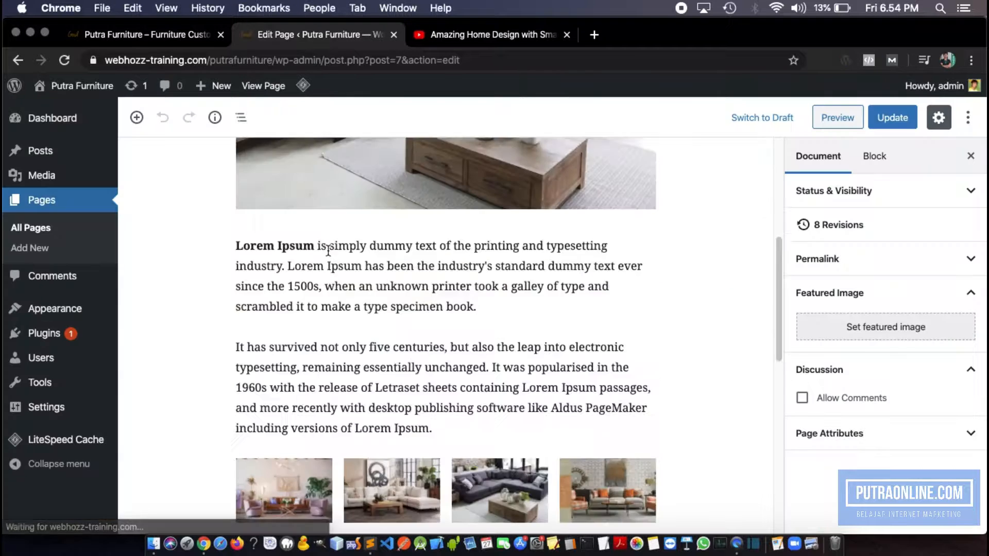
{"action": "scroll", "coordinate": [333, 253], "scroll_direction": "down", "scroll_amount": 5}
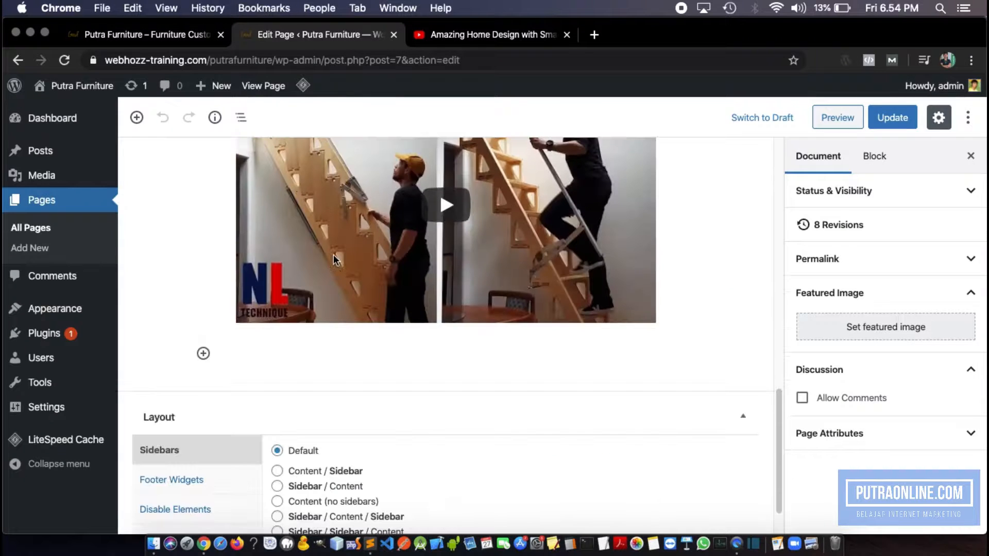
- Insert a Columns block below the YouTube video, using the "Two columns; equal split" layout
{"action": "left_click", "coordinate": [282, 350]}
{"action": "left_click", "coordinate": [203, 354]}
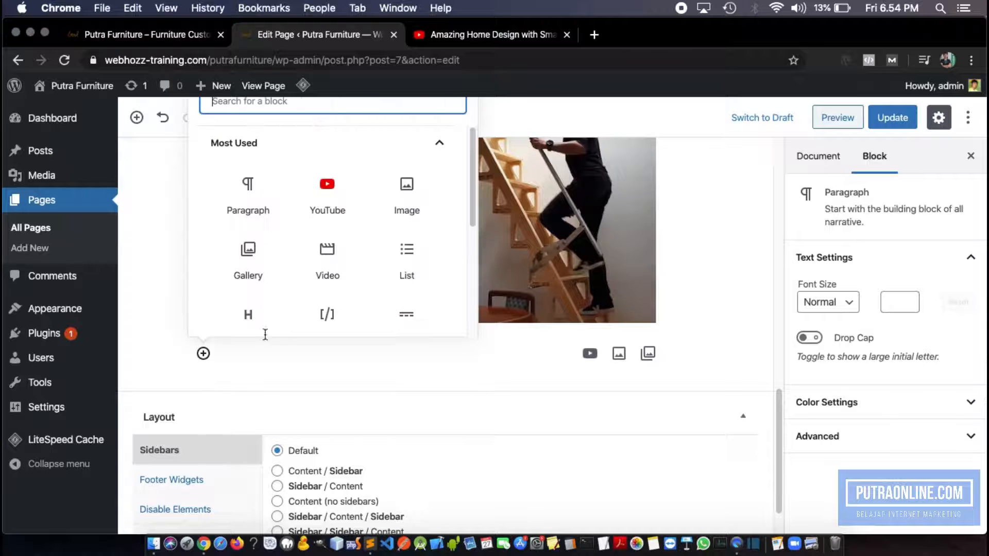
{"action": "scroll", "coordinate": [405, 212], "scroll_direction": "down", "scroll_amount": 5}
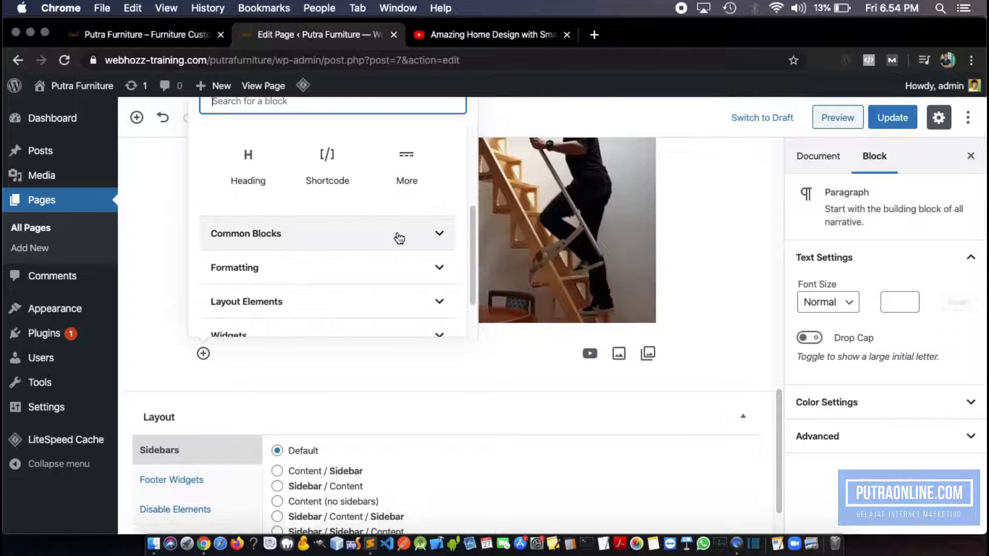
{"action": "left_click", "coordinate": [400, 235]}
{"action": "scroll", "coordinate": [410, 237], "scroll_direction": "down", "scroll_amount": 2}
{"action": "scroll", "coordinate": [409, 237], "scroll_direction": "down", "scroll_amount": 5}
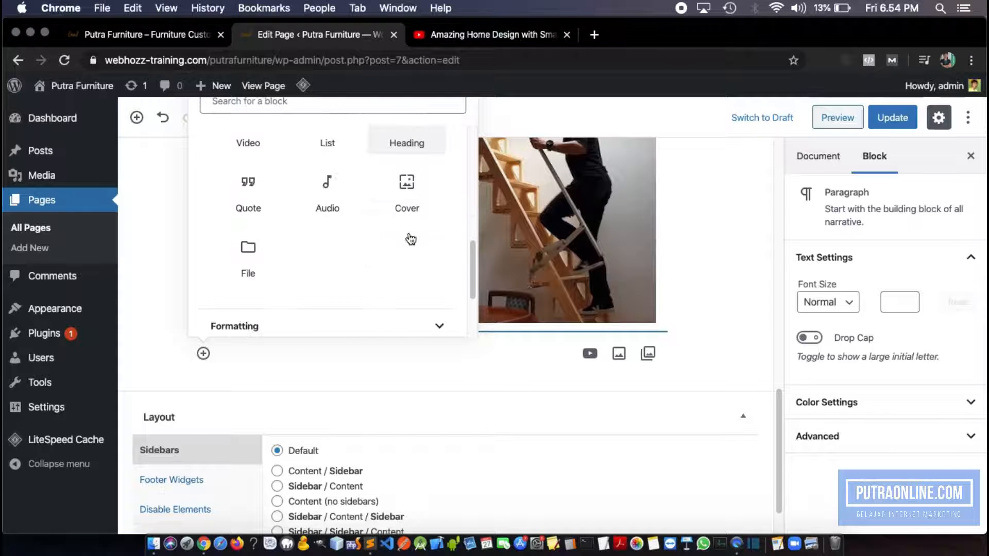
{"action": "left_click", "coordinate": [435, 252]}
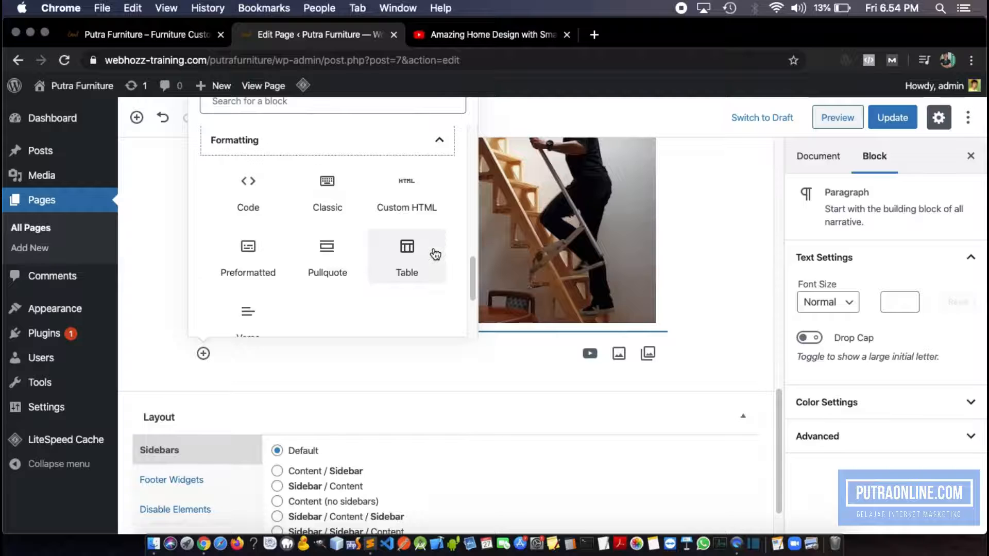
{"action": "scroll", "coordinate": [433, 252], "scroll_direction": "down", "scroll_amount": 5}
{"action": "left_click", "coordinate": [400, 263]}
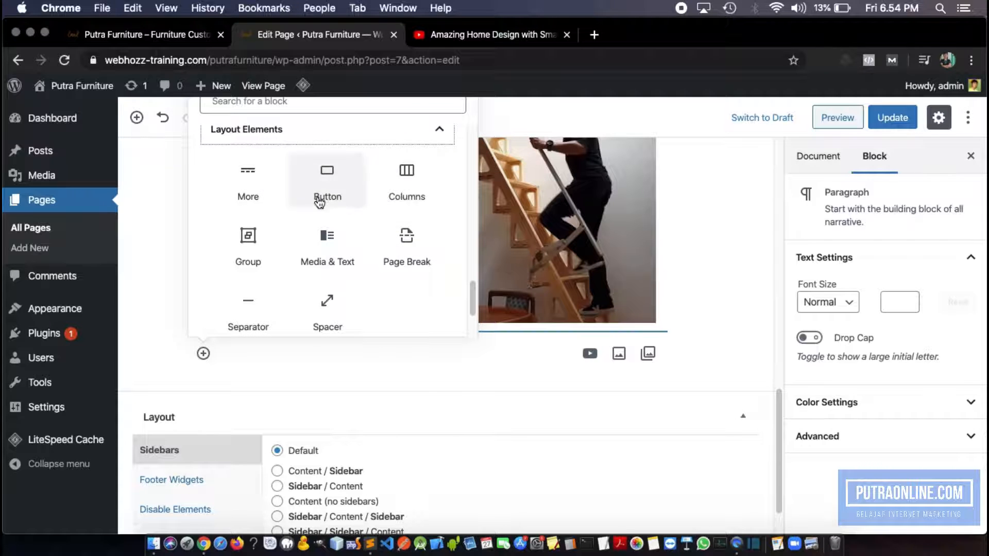
{"action": "left_click", "coordinate": [405, 185]}
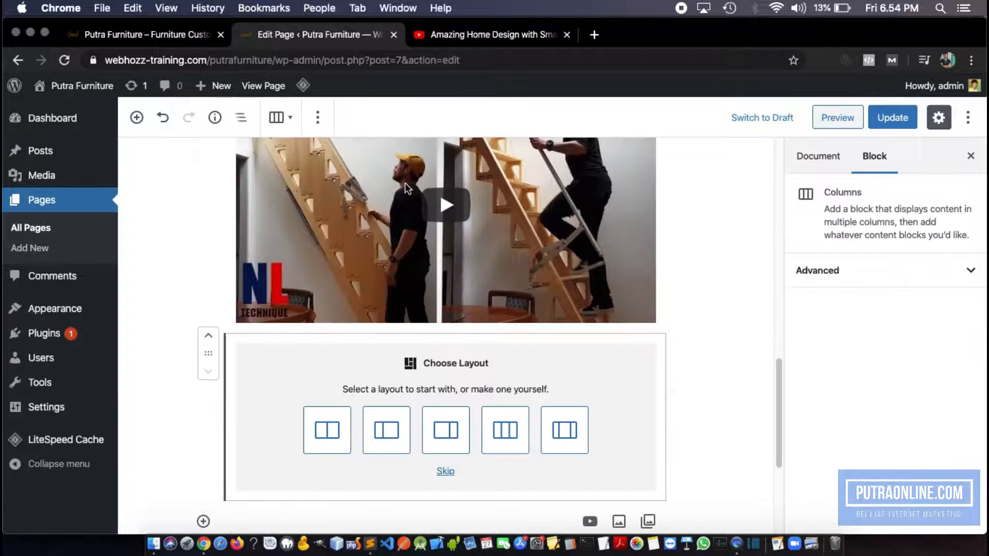
{"action": "scroll", "coordinate": [635, 331], "scroll_direction": "down", "scroll_amount": 2}
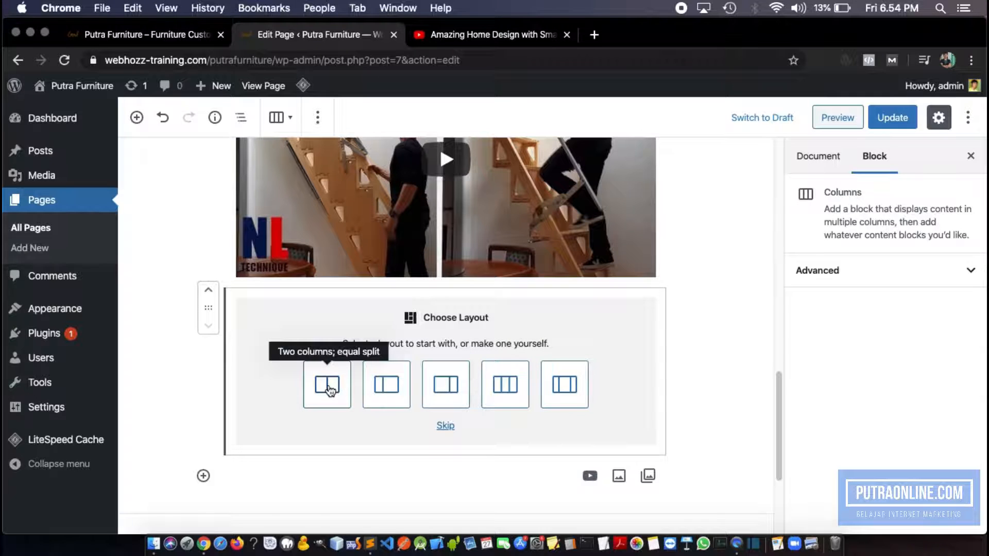
{"action": "left_click", "coordinate": [330, 390]}
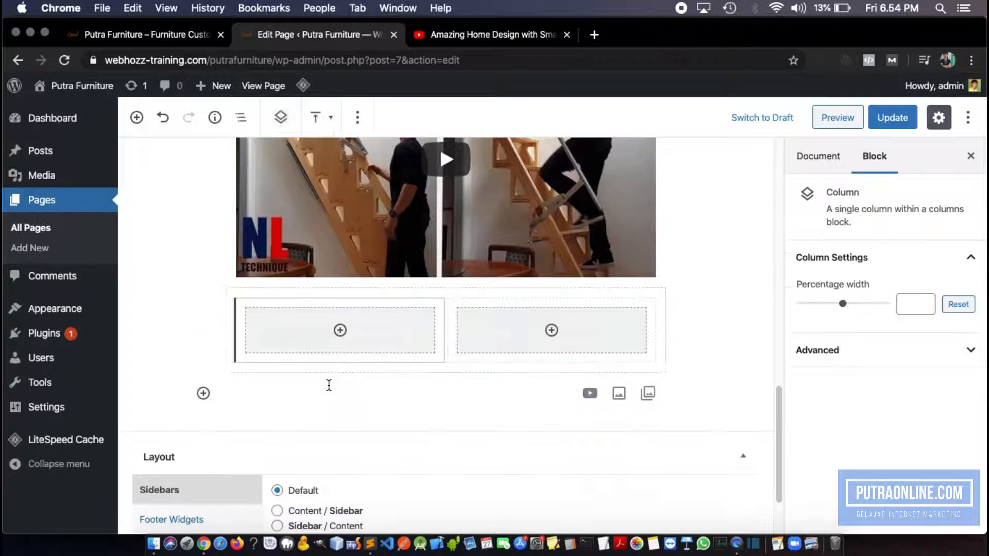
- Add a YouTube block inside the first column
{"action": "left_click", "coordinate": [341, 332]}
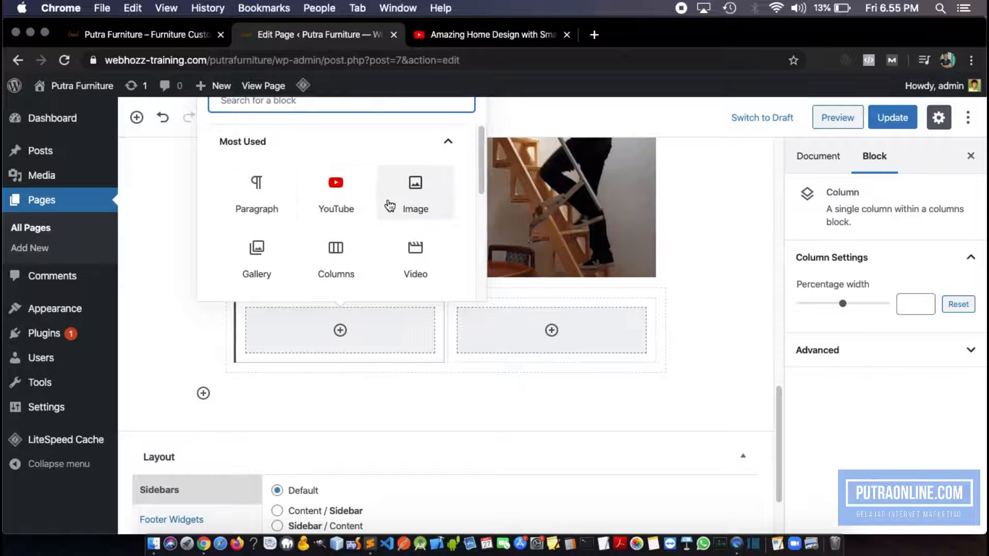
{"action": "scroll", "coordinate": [389, 203], "scroll_direction": "down", "scroll_amount": 3}
{"action": "scroll", "coordinate": [390, 209], "scroll_direction": "up", "scroll_amount": 3}
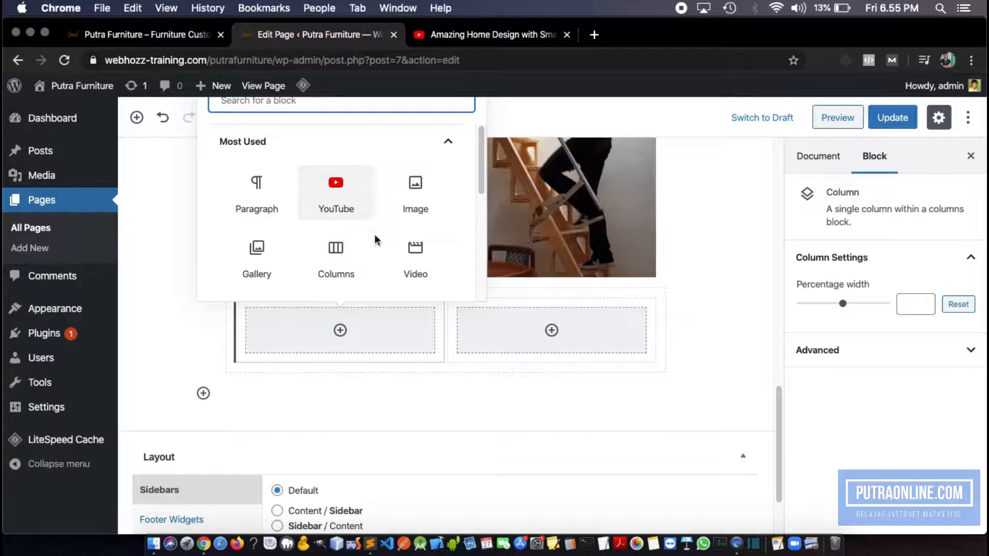
{"action": "left_click", "coordinate": [346, 196]}
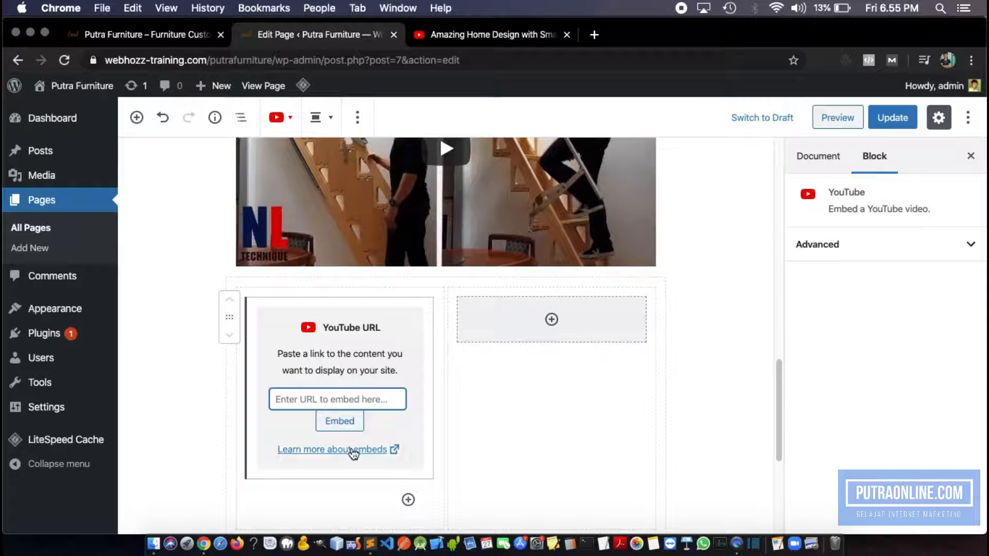
- Embed the "Amazing Home Design with Smart Furniture" video link in the first column's YouTube block
{"action": "scroll", "coordinate": [422, 223], "scroll_direction": "up", "scroll_amount": 1}
{"action": "left_click", "coordinate": [490, 34]}
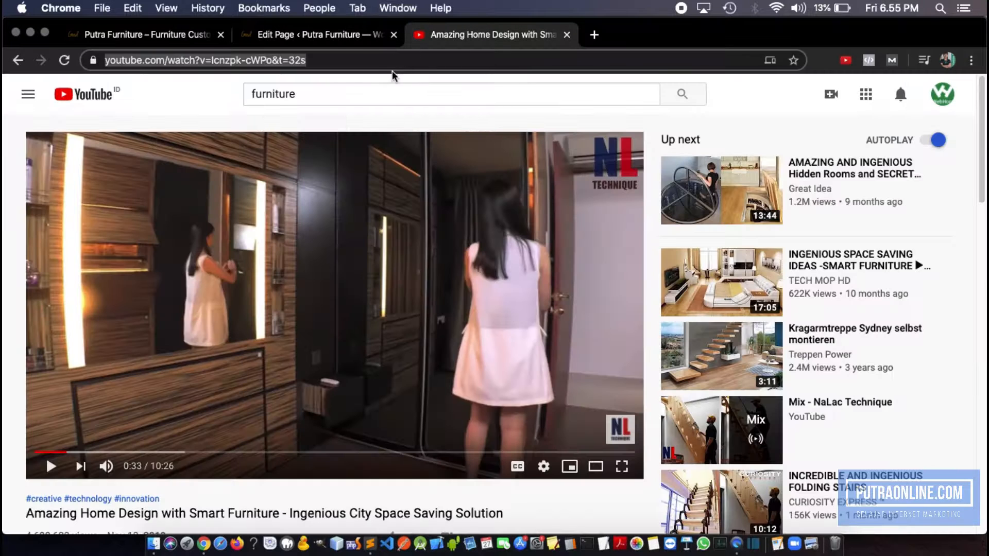
{"action": "left_click", "coordinate": [312, 34]}
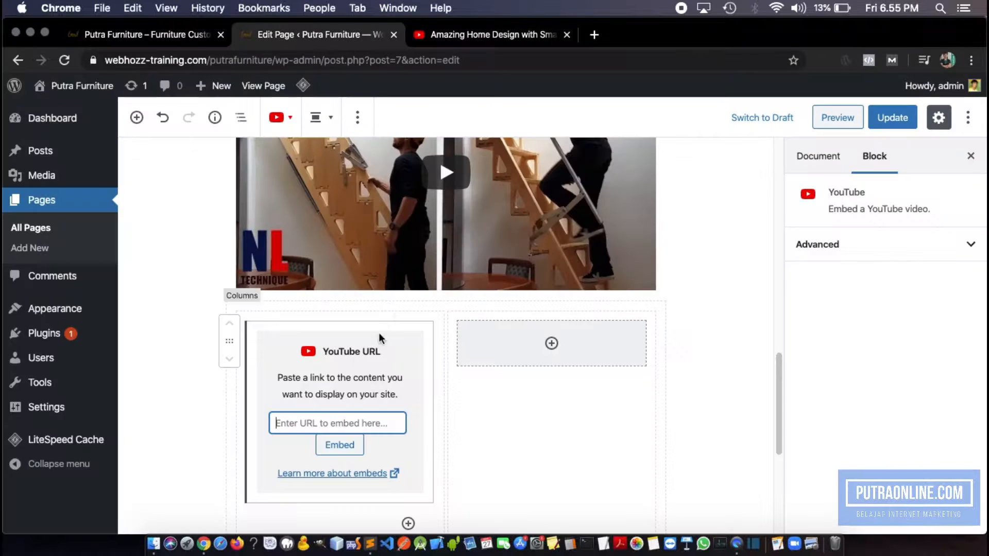
{"action": "key", "text": "super+v"}
{"action": "left_click", "coordinate": [339, 445]}
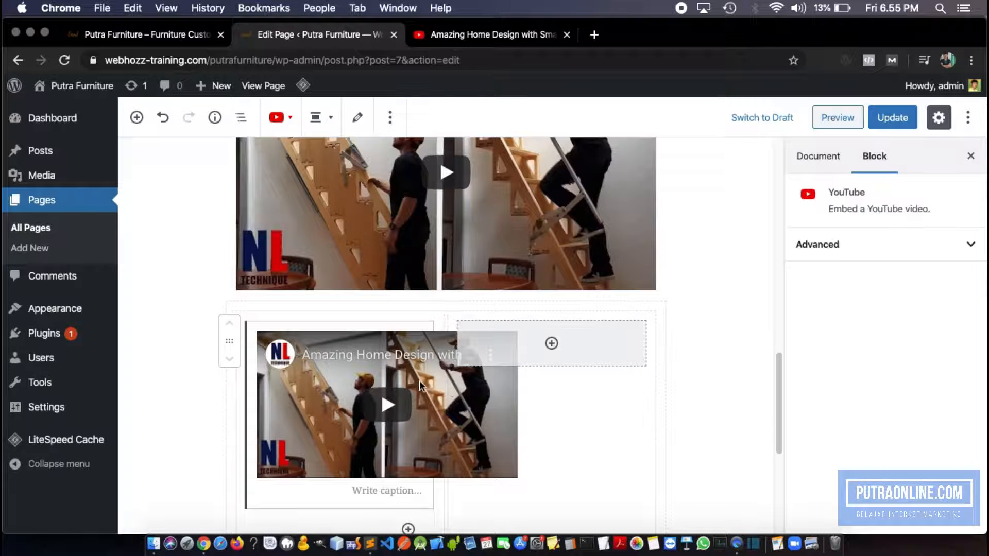
{"action": "scroll", "coordinate": [349, 397], "scroll_direction": "down", "scroll_amount": 1}
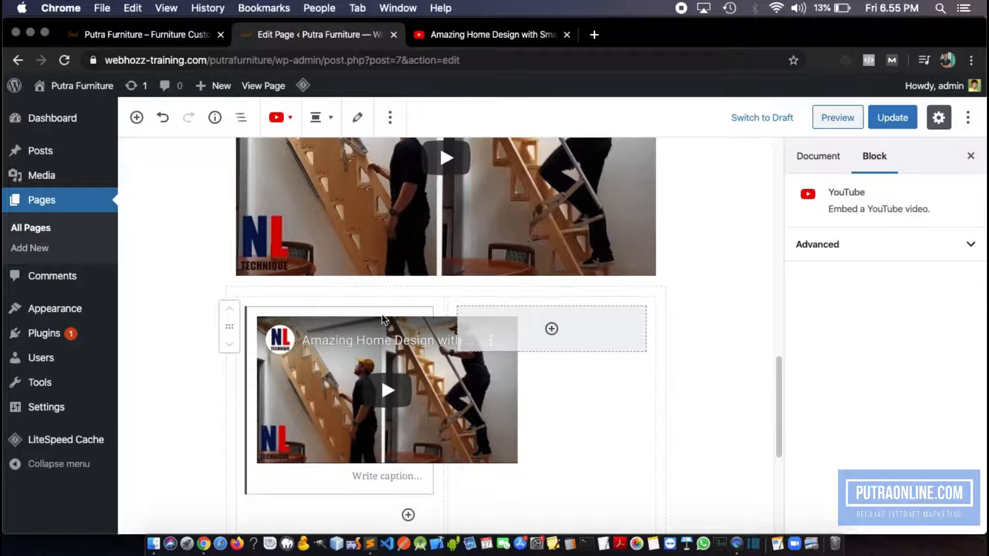
{"action": "scroll", "coordinate": [461, 325], "scroll_direction": "down", "scroll_amount": 1}
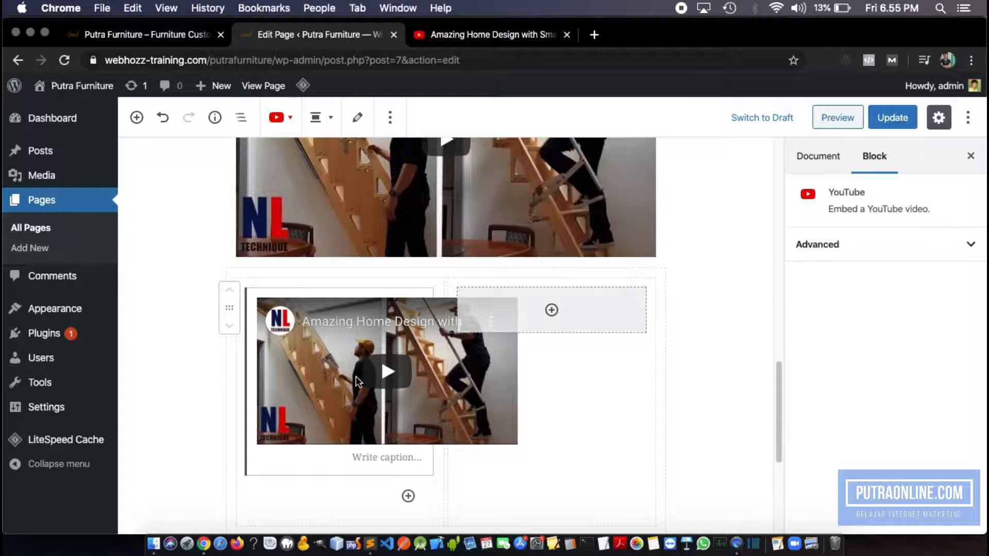
- Add a Paragraph block inside the second column, beside the embedded YouTube video
{"action": "left_click", "coordinate": [554, 312]}
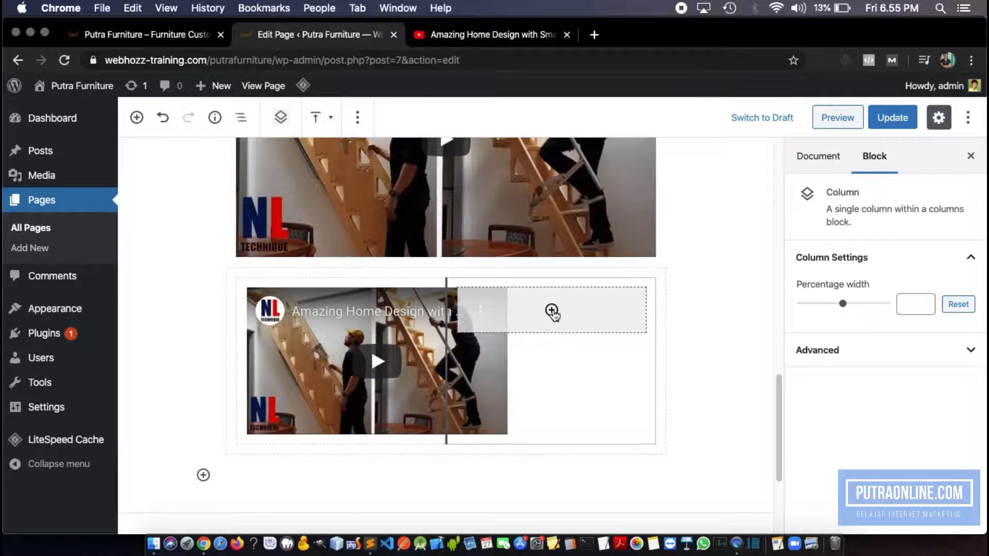
{"action": "left_click", "coordinate": [552, 313]}
{"action": "left_click", "coordinate": [468, 192]}
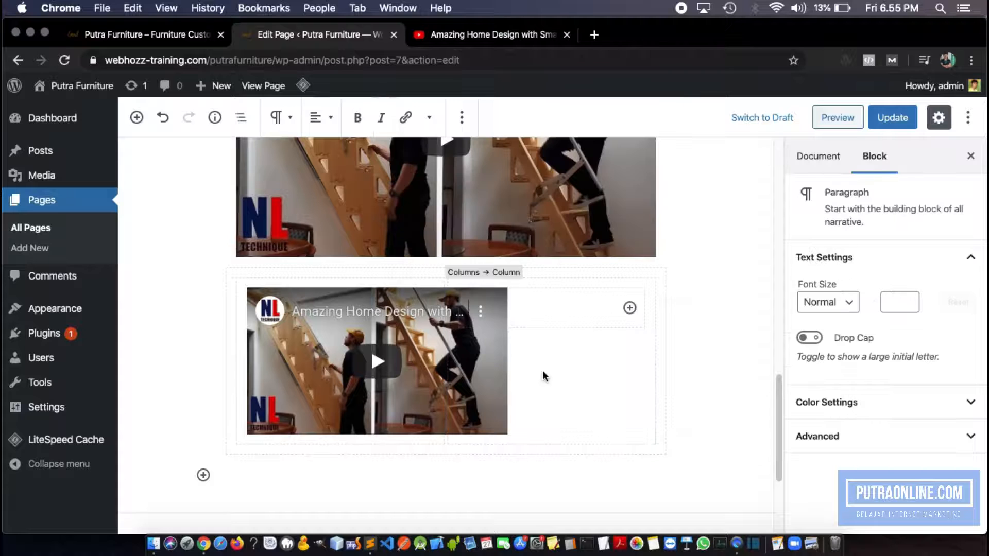
- Copy the sentence "Lorem Ipsum is simply dummy text of the printing and typesetting industry." from the page's first paragraph into the second column's paragraph
{"action": "scroll", "coordinate": [364, 216], "scroll_direction": "up", "scroll_amount": 10}
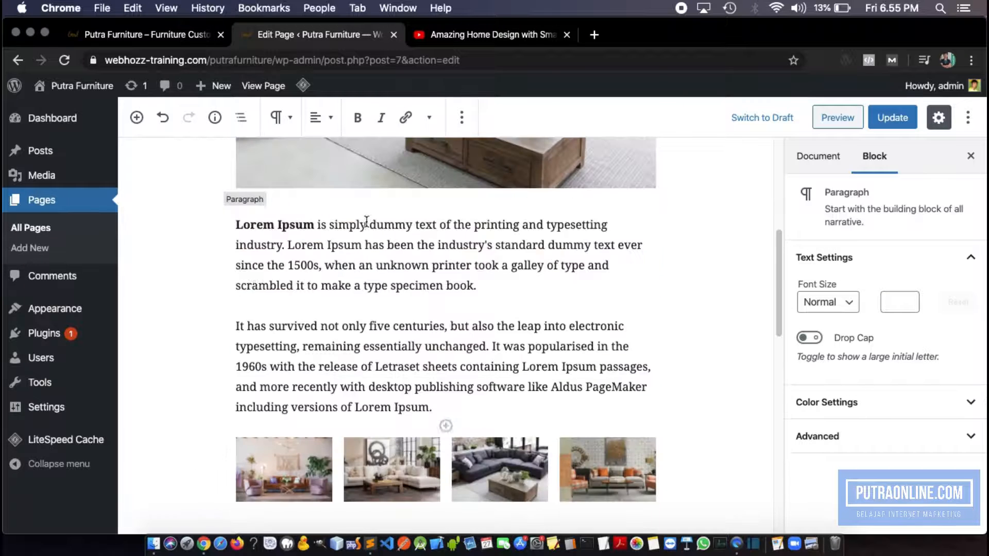
{"action": "left_click_drag", "start_coordinate": [241, 231], "coordinate": [288, 245]}
{"action": "key", "text": "super+c"}
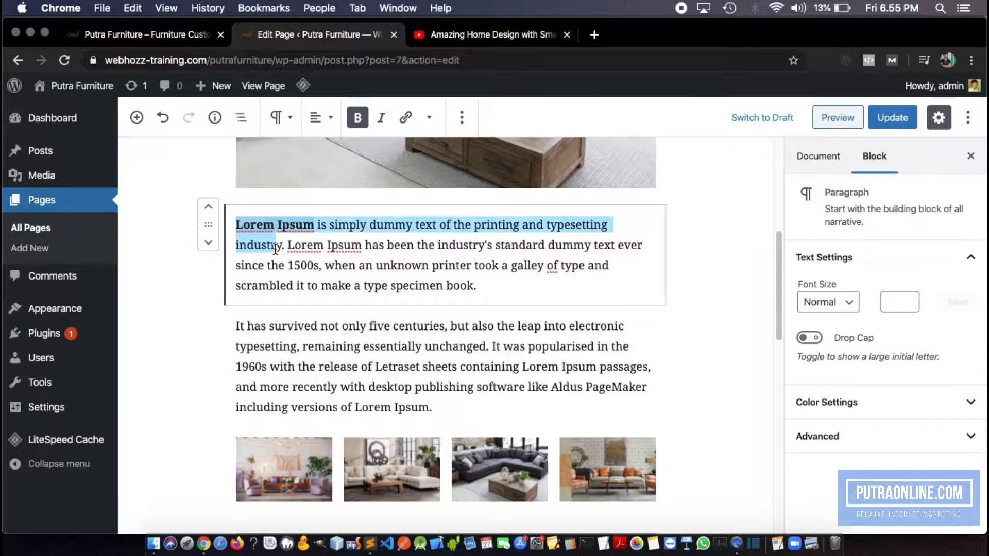
{"action": "right_click", "coordinate": [273, 238]}
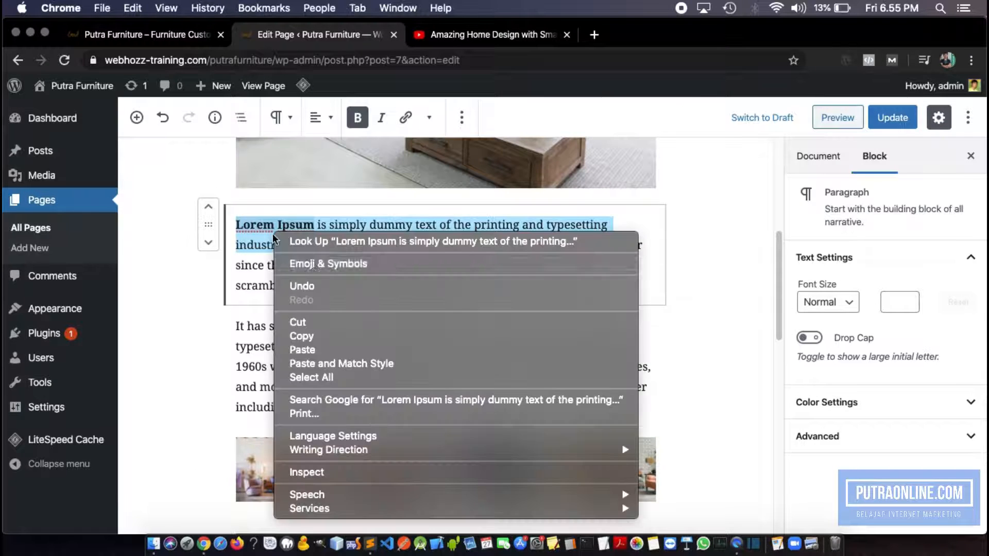
{"action": "left_click", "coordinate": [309, 336]}
{"action": "scroll", "coordinate": [577, 363], "scroll_direction": "down", "scroll_amount": 10}
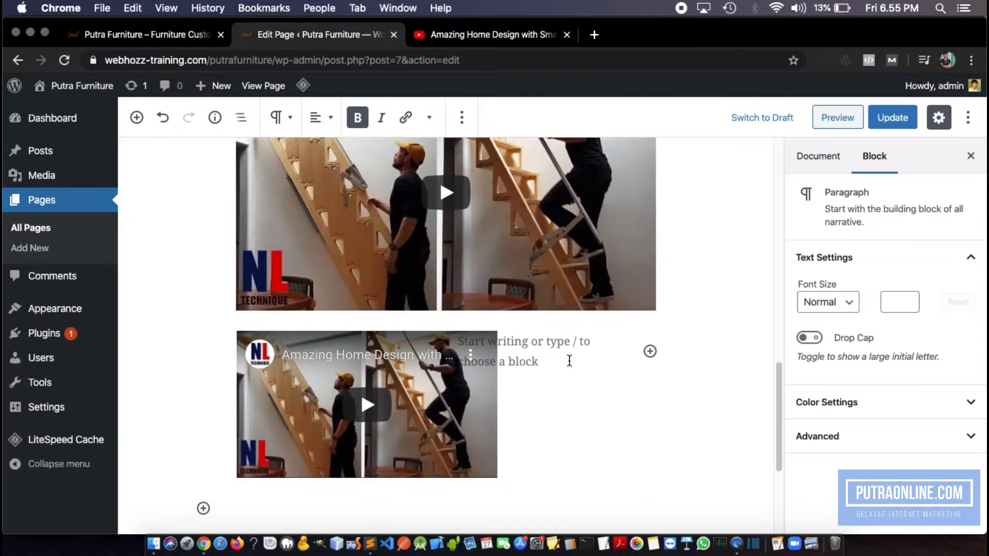
{"action": "left_click", "coordinate": [568, 356]}
{"action": "key", "text": "super+v"}
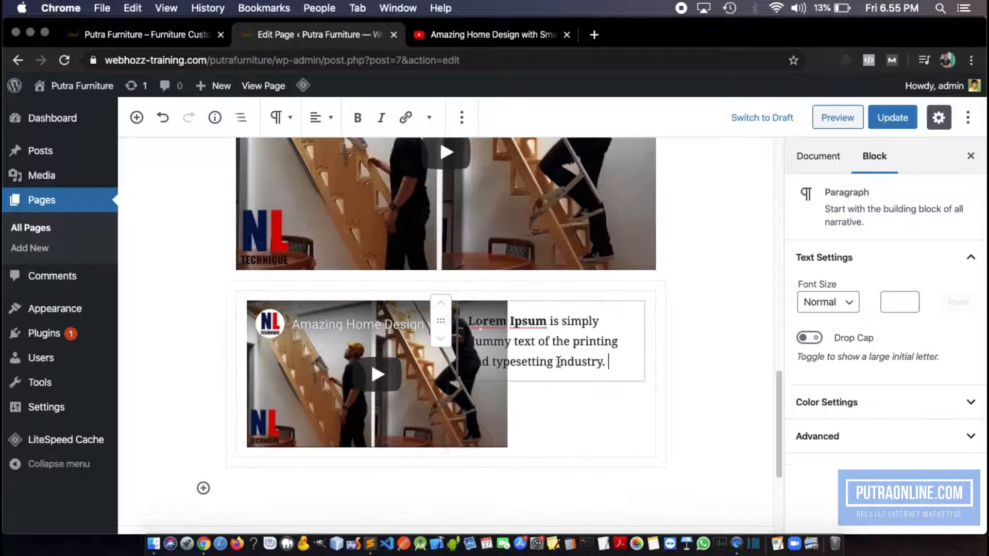
- Update the Home page and open its published version
{"action": "left_click", "coordinate": [886, 119]}
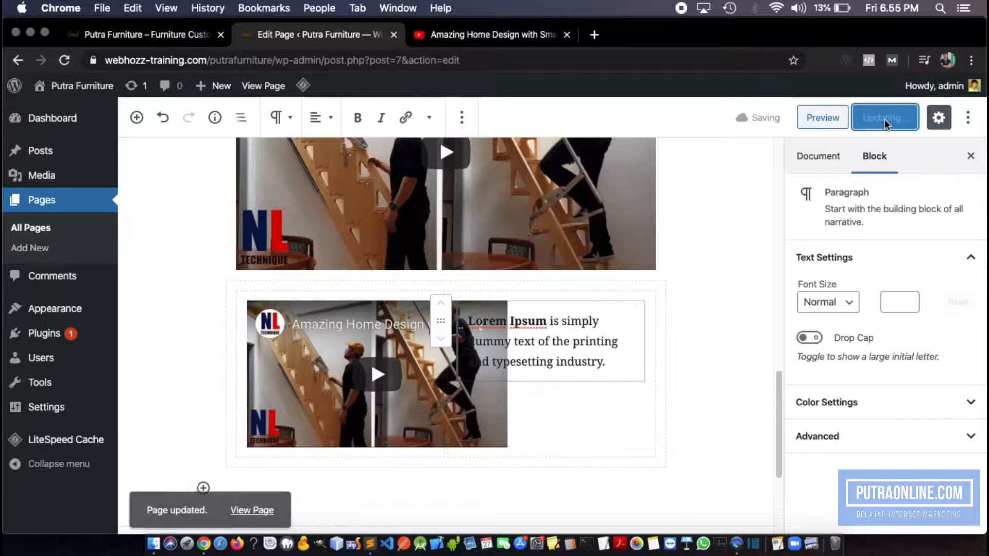
{"action": "left_click", "coordinate": [491, 34]}
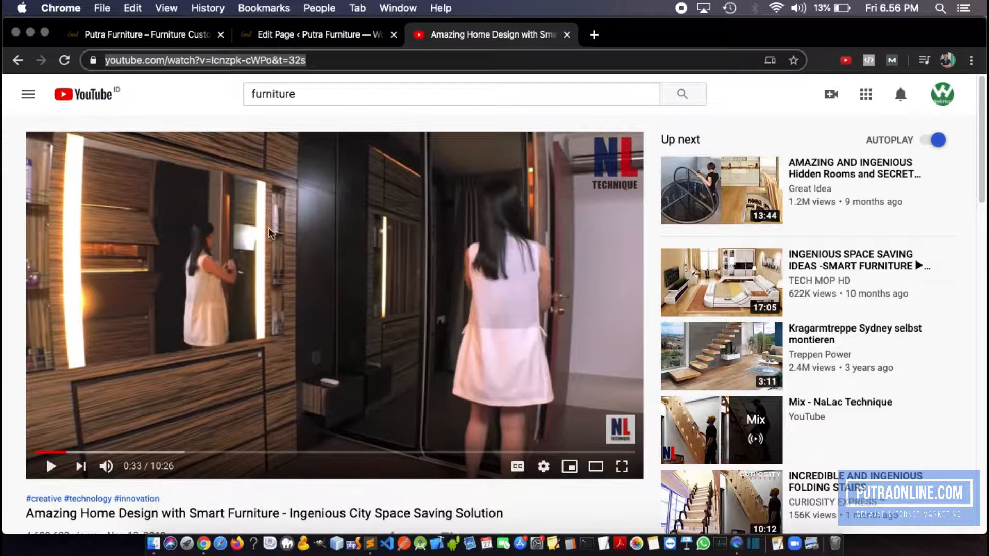
{"action": "left_click", "coordinate": [318, 38]}
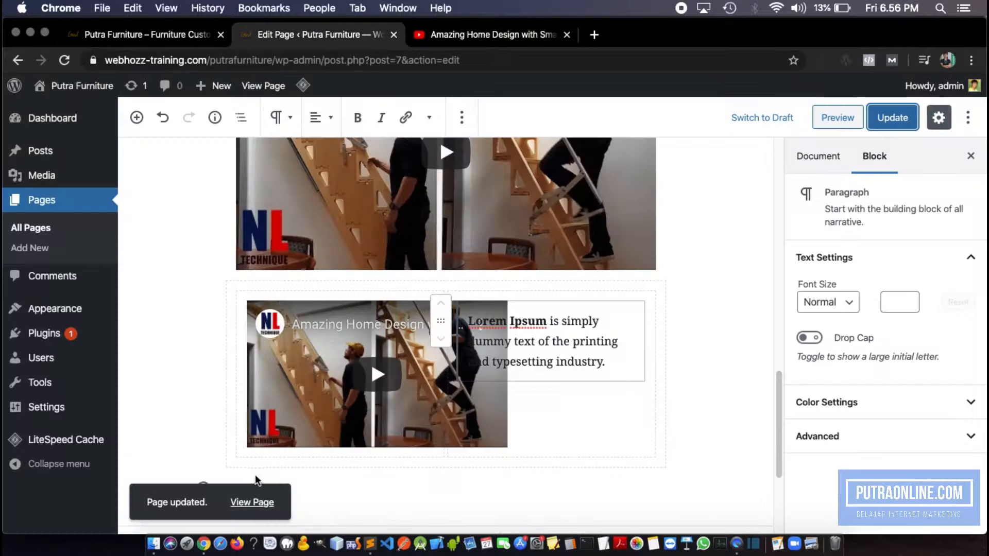
{"action": "left_click", "coordinate": [257, 507]}
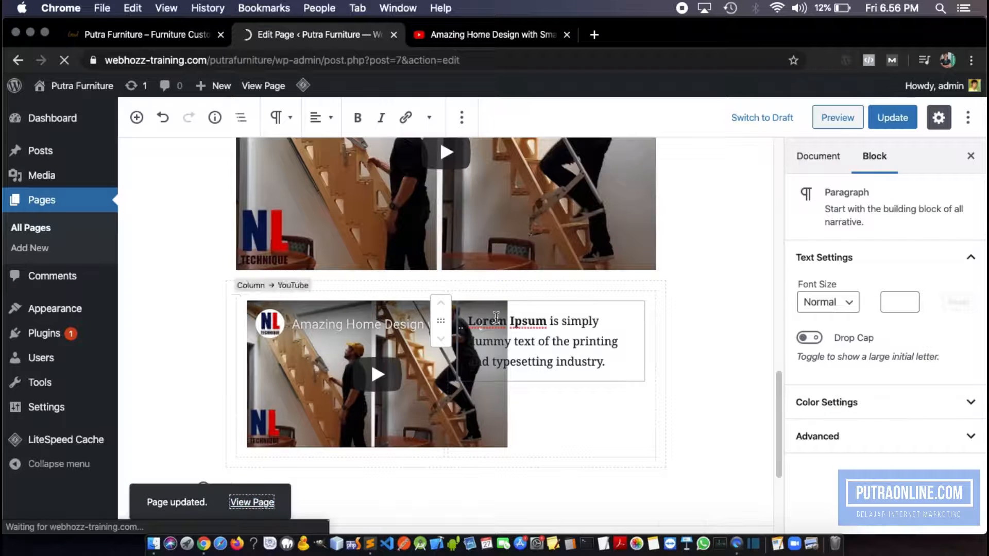
- Examine how the two-column video and text section displays on the published page, comparing it with the full-width video and the YouTube original
{"action": "scroll", "coordinate": [406, 344], "scroll_direction": "down", "scroll_amount": 15}
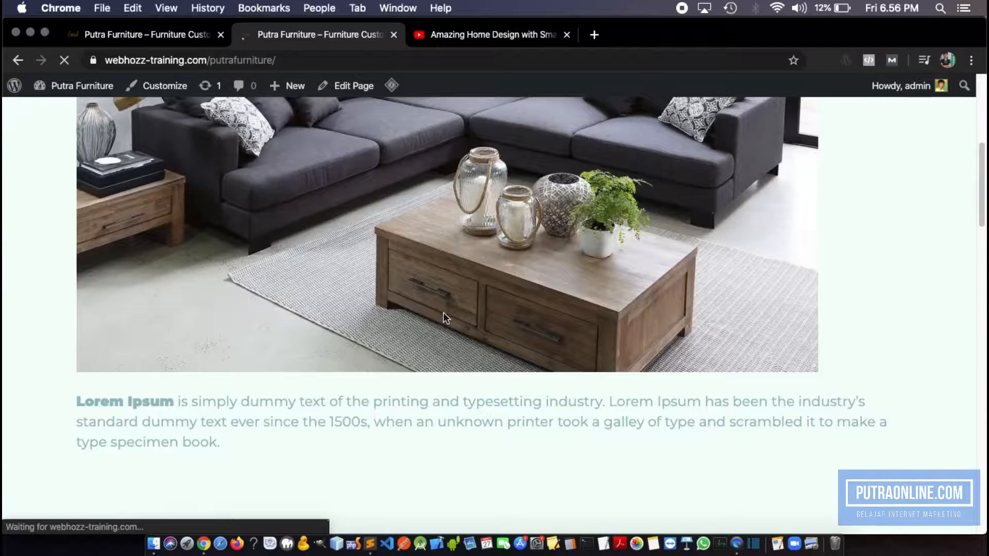
{"action": "scroll", "coordinate": [453, 280], "scroll_direction": "down", "scroll_amount": 12}
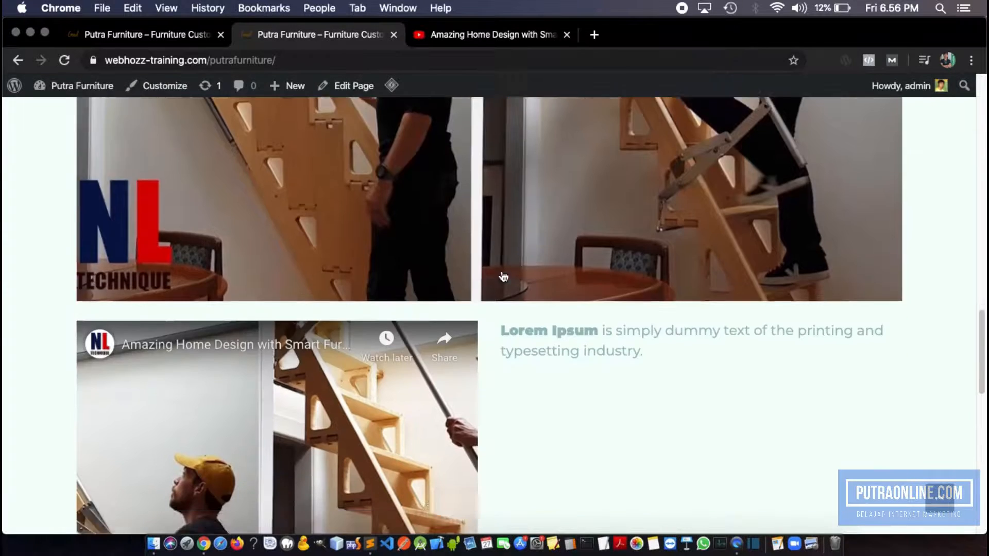
{"action": "scroll", "coordinate": [344, 279], "scroll_direction": "up", "scroll_amount": 3}
{"action": "scroll", "coordinate": [345, 279], "scroll_direction": "down", "scroll_amount": 4}
{"action": "scroll", "coordinate": [350, 286], "scroll_direction": "up", "scroll_amount": 3}
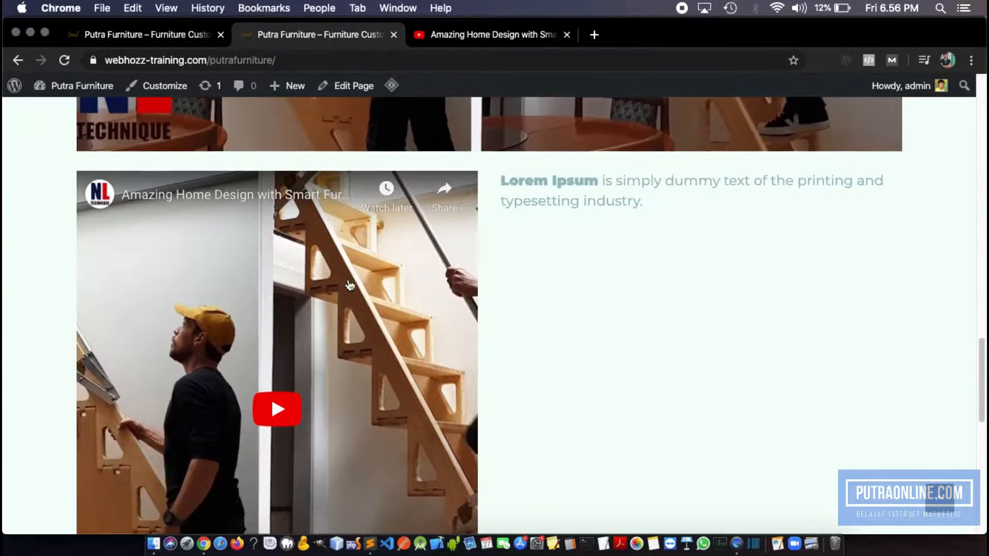
{"action": "scroll", "coordinate": [238, 256], "scroll_direction": "down", "scroll_amount": 3}
{"action": "scroll", "coordinate": [256, 371], "scroll_direction": "up", "scroll_amount": 3}
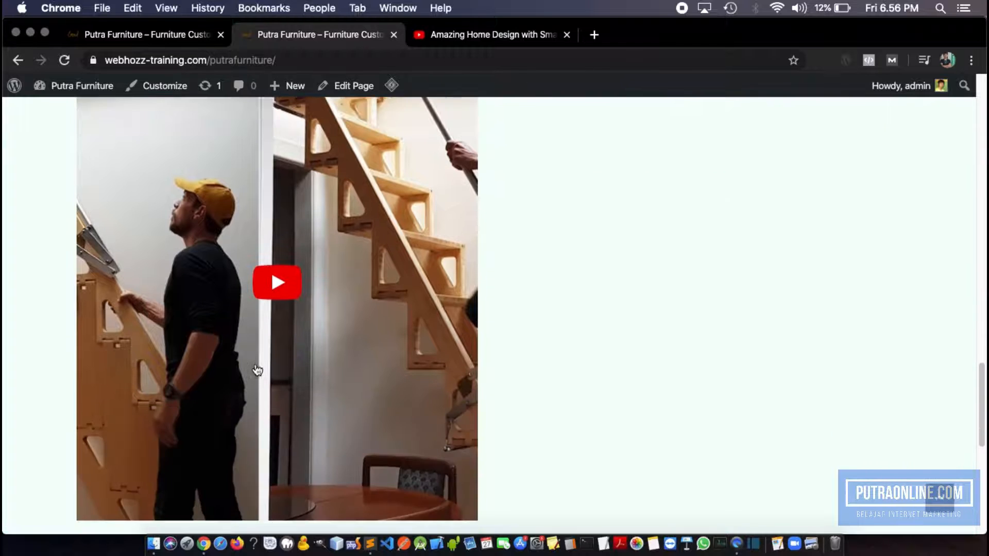
{"action": "scroll", "coordinate": [242, 356], "scroll_direction": "down", "scroll_amount": 3}
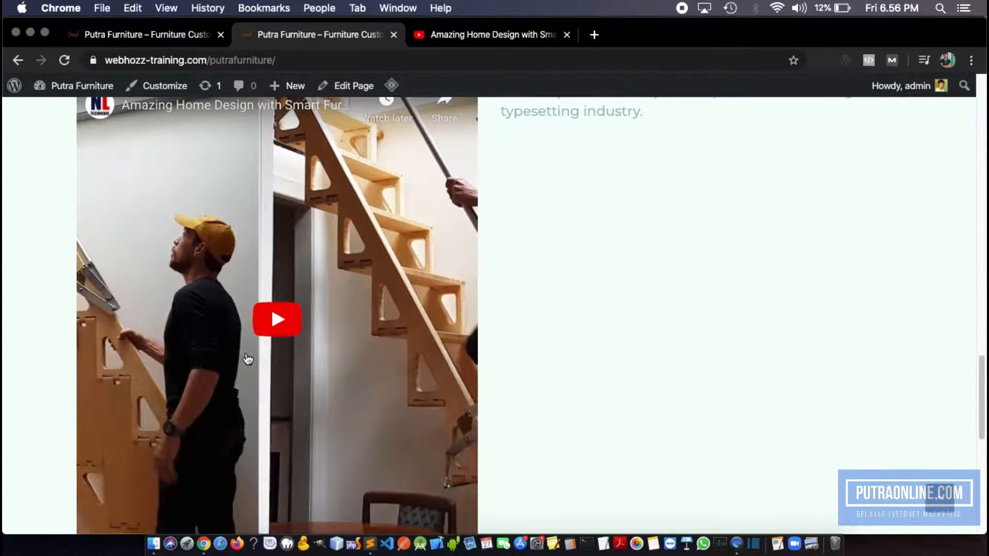
{"action": "scroll", "coordinate": [444, 322], "scroll_direction": "up", "scroll_amount": 4}
{"action": "scroll", "coordinate": [444, 322], "scroll_direction": "down", "scroll_amount": 3}
{"action": "scroll", "coordinate": [325, 309], "scroll_direction": "up", "scroll_amount": 4}
{"action": "scroll", "coordinate": [327, 304], "scroll_direction": "down", "scroll_amount": 1}
{"action": "scroll", "coordinate": [403, 322], "scroll_direction": "down", "scroll_amount": 2}
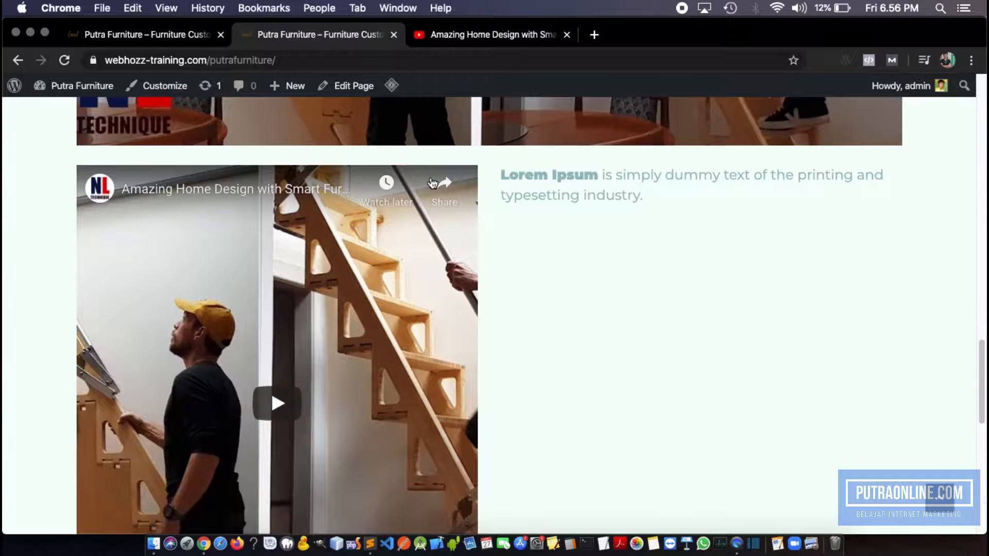
{"action": "scroll", "coordinate": [497, 299], "scroll_direction": "down", "scroll_amount": 3}
{"action": "scroll", "coordinate": [495, 299], "scroll_direction": "up", "scroll_amount": 13}
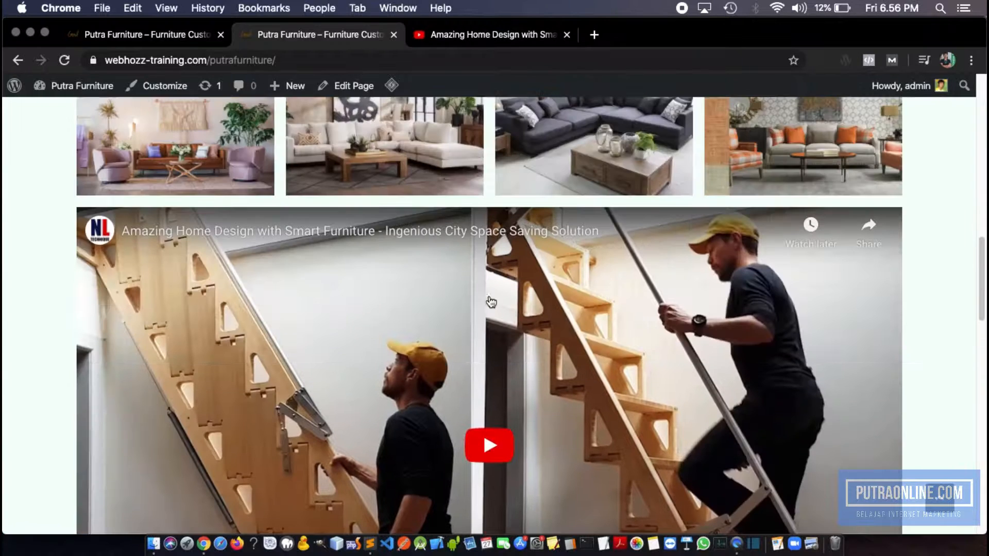
{"action": "scroll", "coordinate": [491, 302], "scroll_direction": "down", "scroll_amount": 2}
{"action": "scroll", "coordinate": [562, 256], "scroll_direction": "down", "scroll_amount": 6}
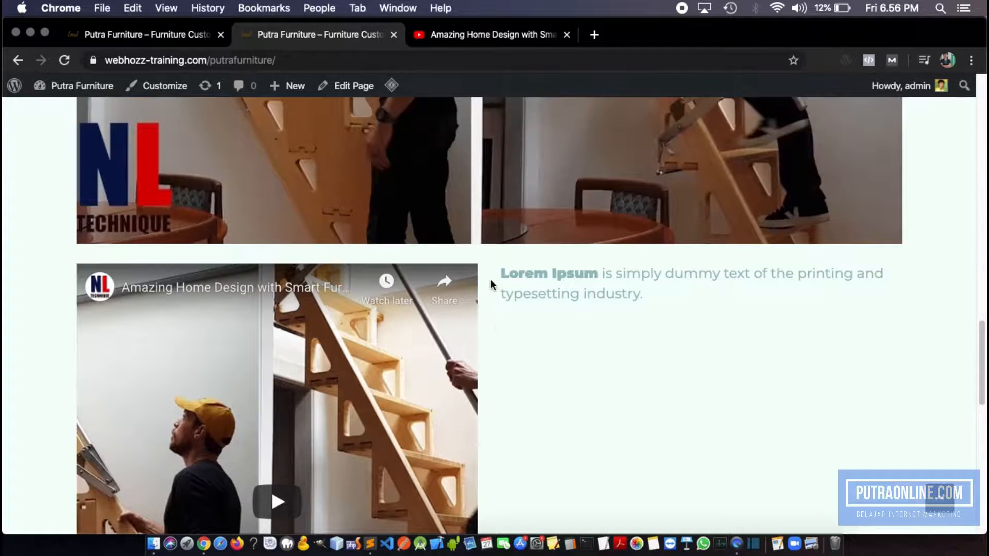
{"action": "scroll", "coordinate": [430, 348], "scroll_direction": "up", "scroll_amount": 3}
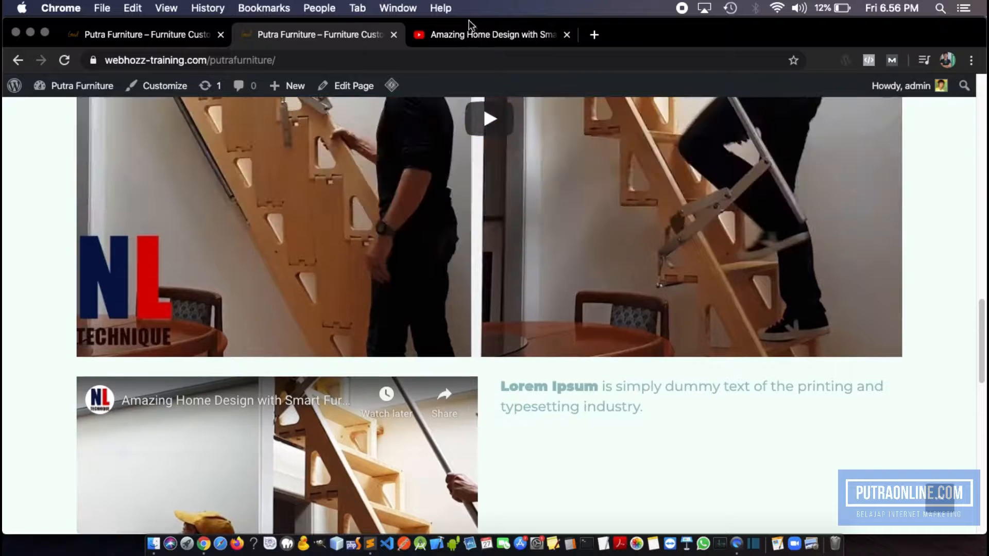
{"action": "scroll", "coordinate": [463, 276], "scroll_direction": "up", "scroll_amount": 3}
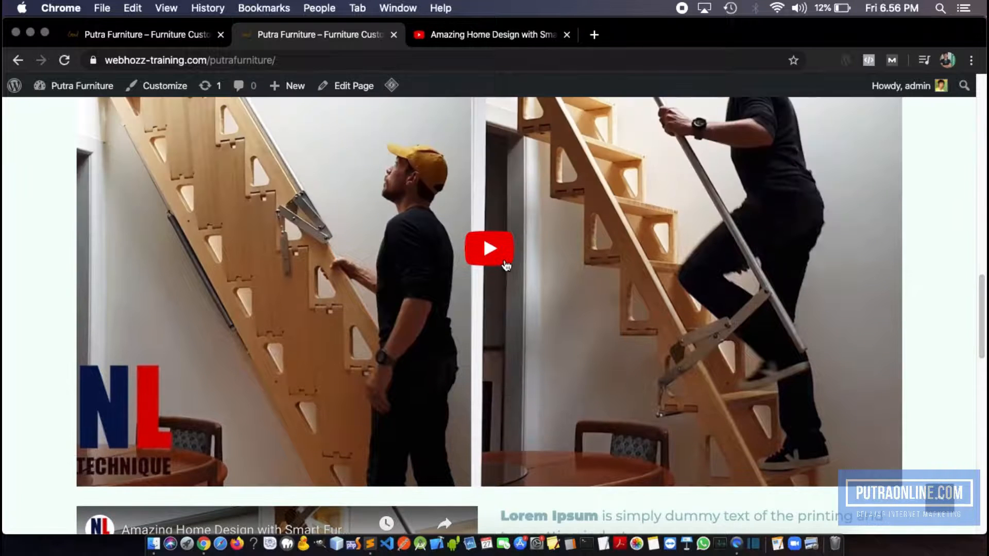
{"action": "scroll", "coordinate": [435, 276], "scroll_direction": "down", "scroll_amount": 8}
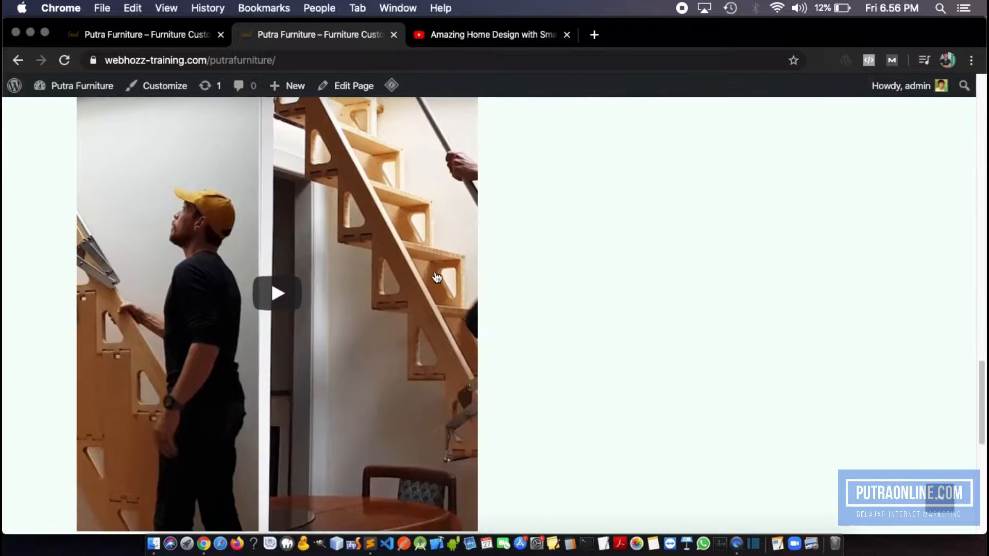
{"action": "scroll", "coordinate": [437, 279], "scroll_direction": "up", "scroll_amount": 3}
{"action": "left_click", "coordinate": [475, 37]}
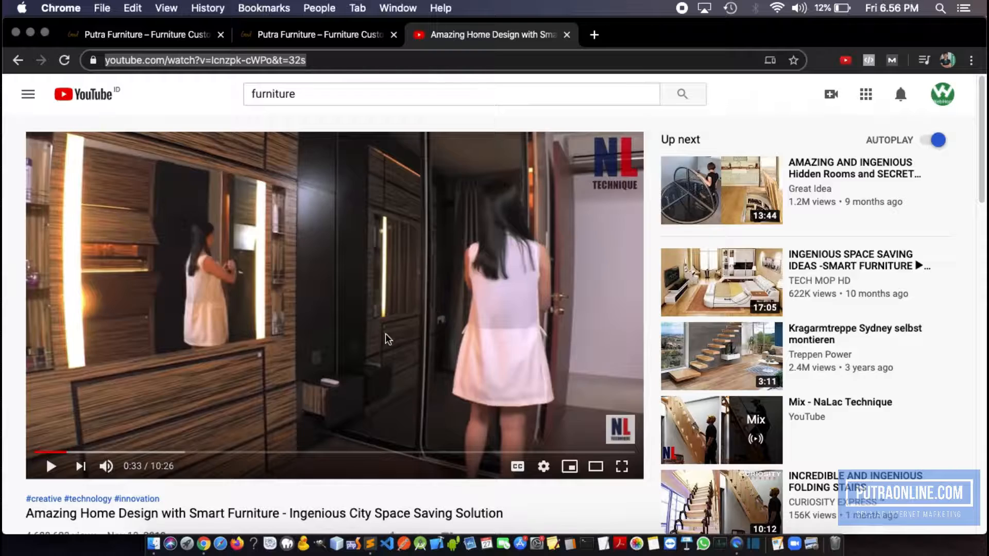
{"action": "scroll", "coordinate": [387, 339], "scroll_direction": "down", "scroll_amount": 6}
{"action": "left_click", "coordinate": [298, 37]}
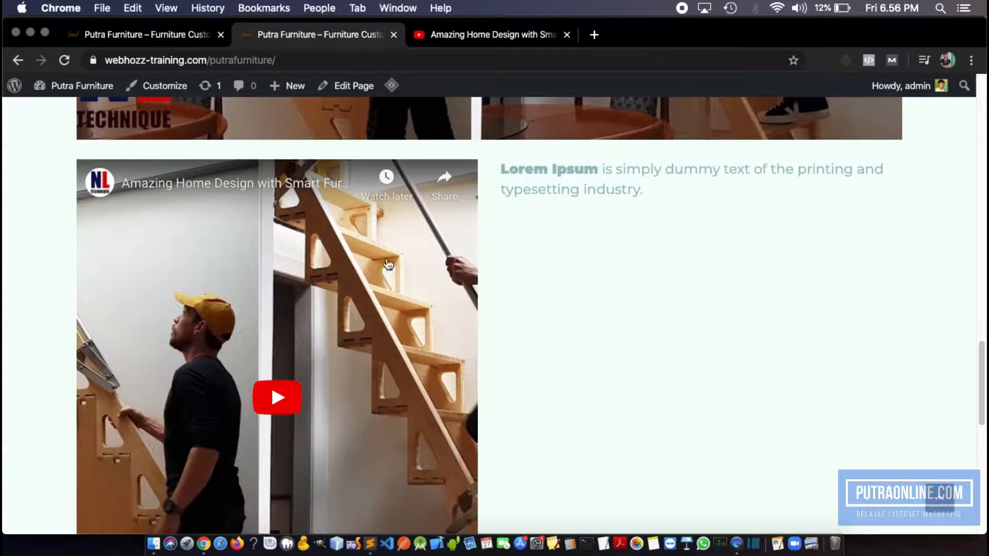
- Reopen the Home page in the editor at the two-column section below the full-width video
{"action": "left_click", "coordinate": [350, 86]}
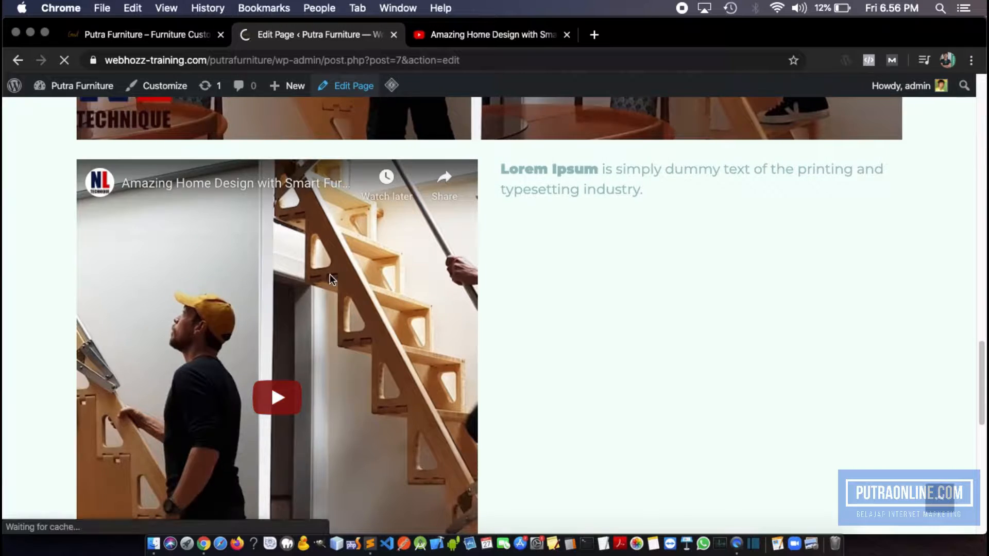
{"action": "scroll", "coordinate": [314, 269], "scroll_direction": "down", "scroll_amount": 10}
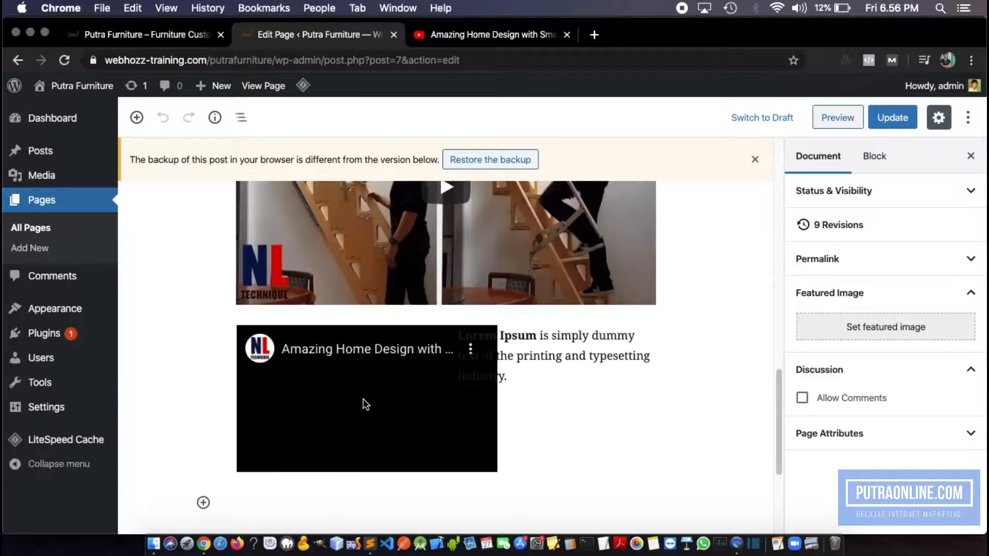
- Delete the YouTube video block from the first column, keeping the text in the second column
{"action": "left_click", "coordinate": [361, 366]}
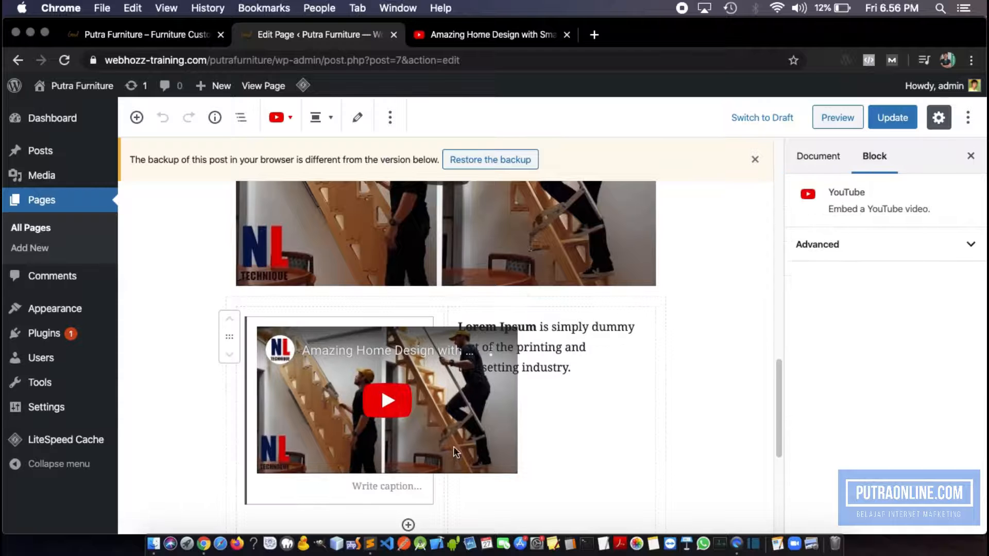
{"action": "left_click", "coordinate": [364, 438]}
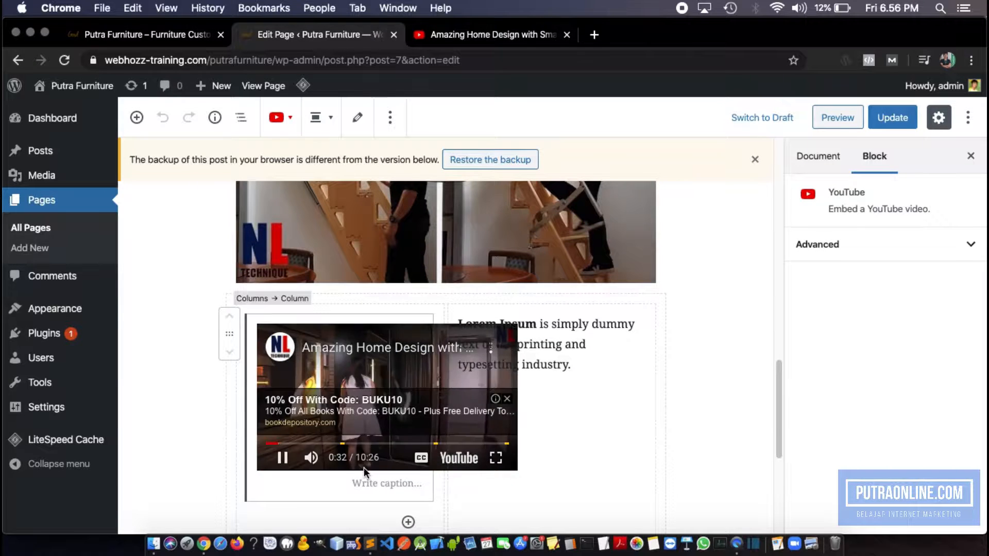
{"action": "scroll", "coordinate": [364, 468], "scroll_direction": "down", "scroll_amount": 1}
{"action": "left_click", "coordinate": [282, 431]}
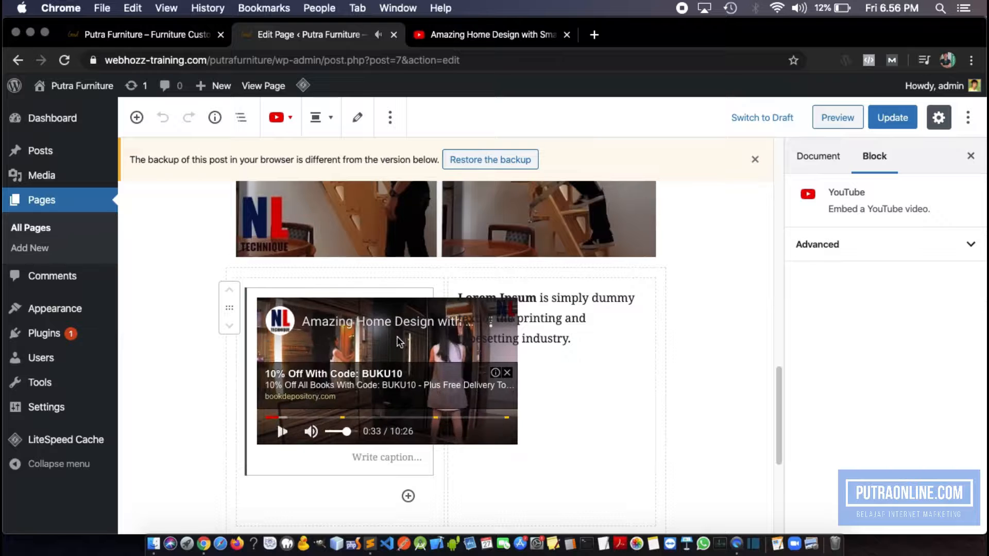
{"action": "scroll", "coordinate": [400, 342], "scroll_direction": "down", "scroll_amount": 4}
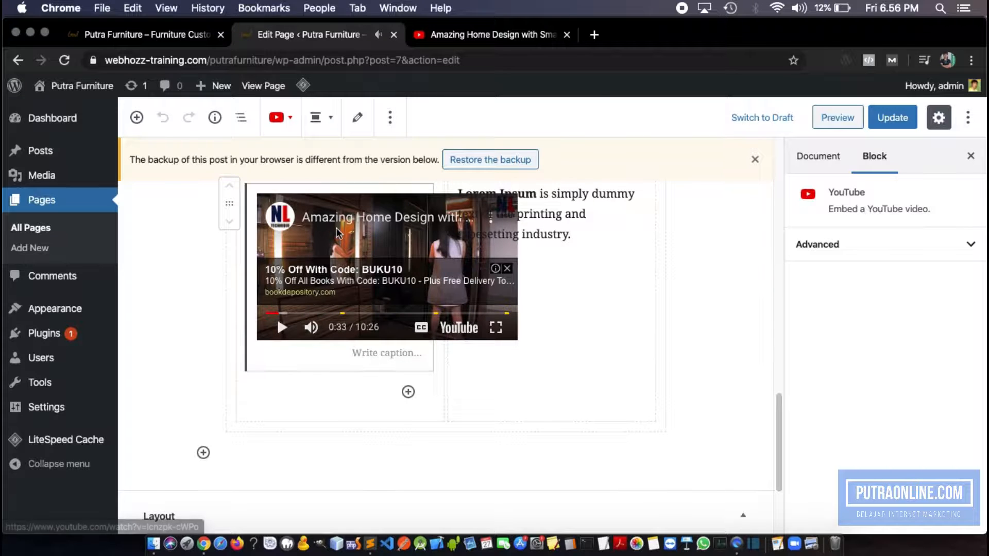
{"action": "right_click", "coordinate": [335, 229]}
{"action": "left_click", "coordinate": [342, 354]}
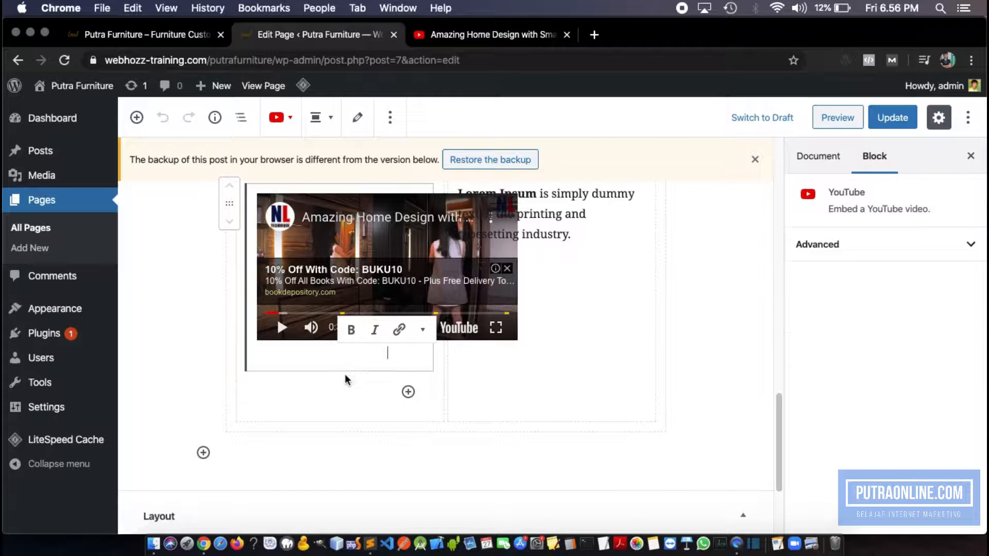
{"action": "left_click", "coordinate": [357, 395]}
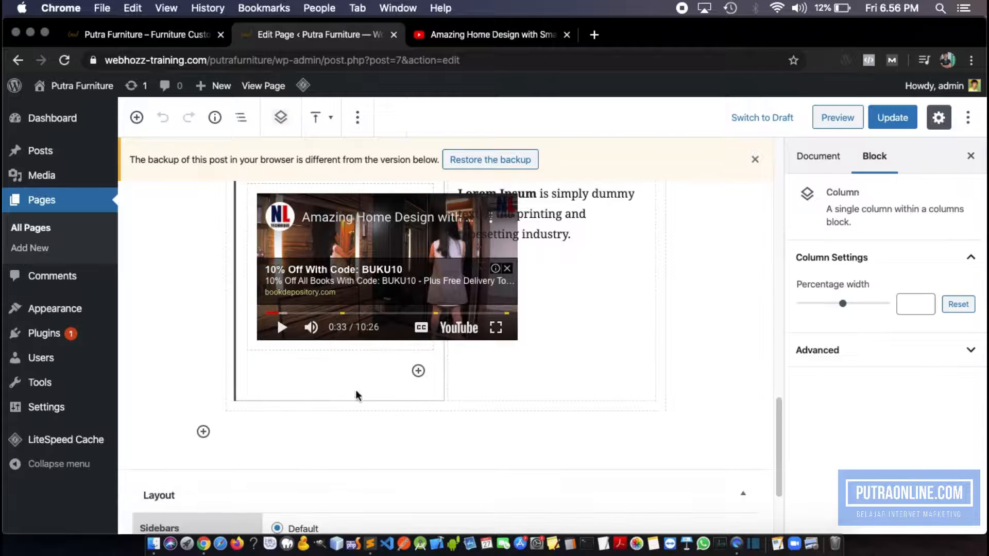
{"action": "left_click", "coordinate": [400, 234]}
{"action": "key", "text": "Delete"}
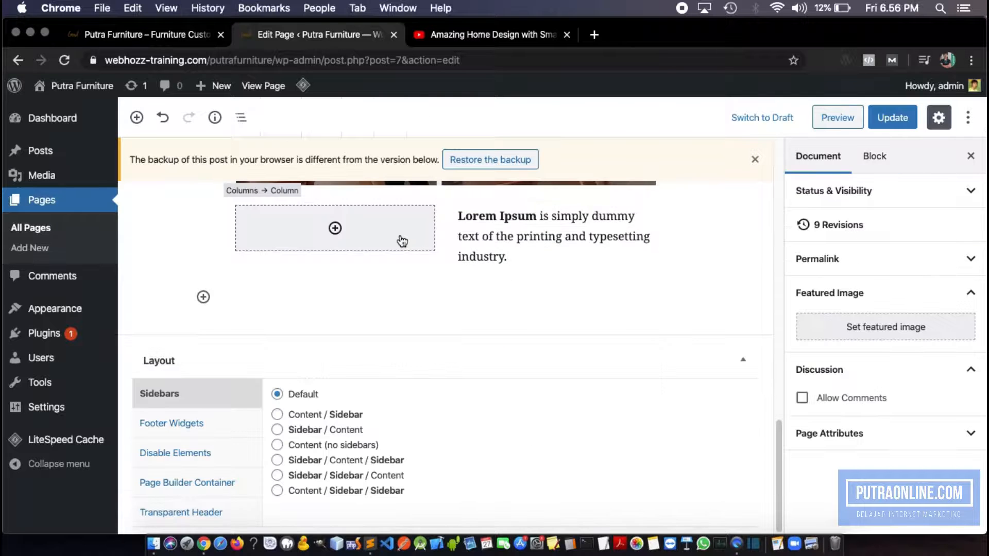
- Insert the media library image Sherrill-Furniture-homepage-slide1.jpg into the empty first column beside the Lorem Ipsum text
{"action": "scroll", "coordinate": [352, 291], "scroll_direction": "up", "scroll_amount": 1}
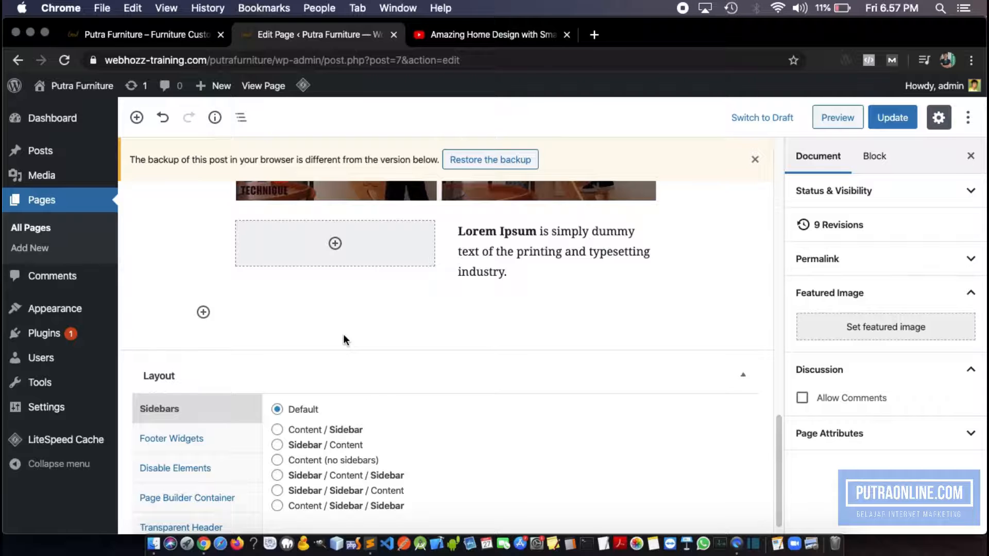
{"action": "scroll", "coordinate": [344, 334], "scroll_direction": "up", "scroll_amount": 3}
{"action": "left_click", "coordinate": [340, 357]}
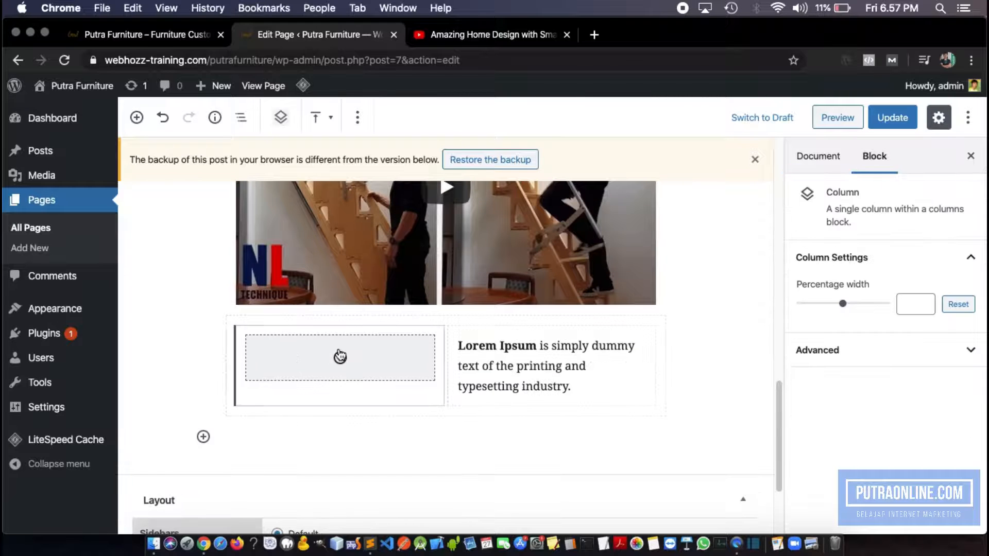
{"action": "left_click", "coordinate": [340, 360]}
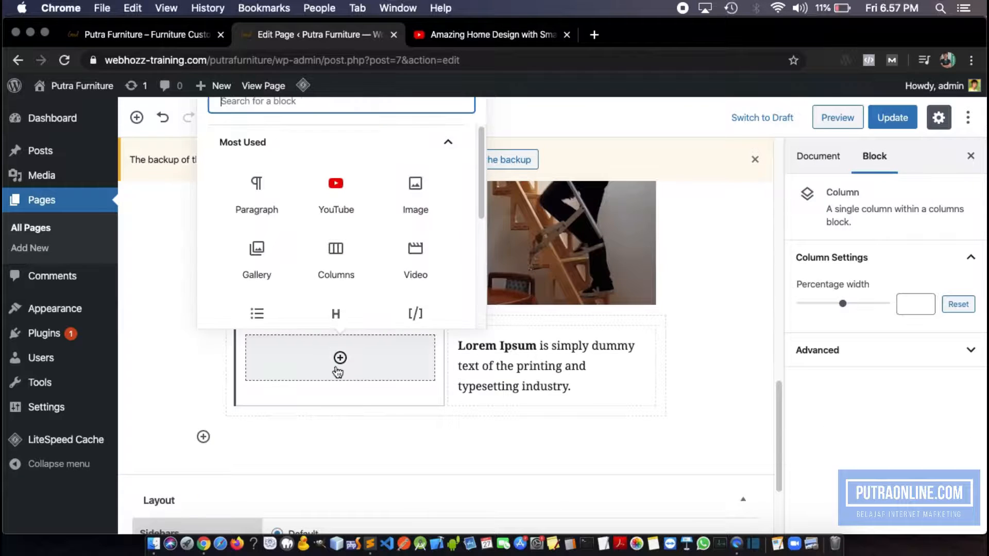
{"action": "left_click", "coordinate": [433, 195]}
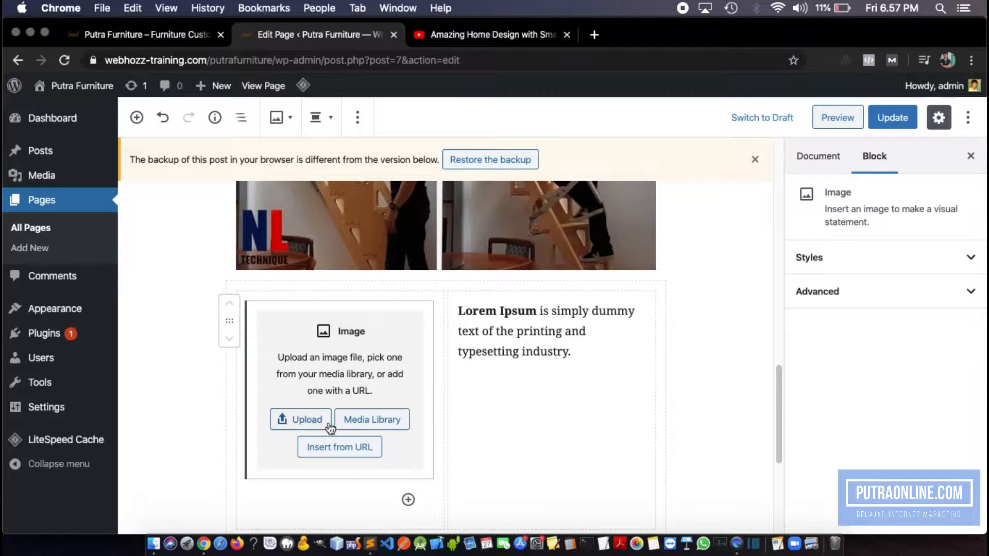
{"action": "left_click", "coordinate": [395, 425]}
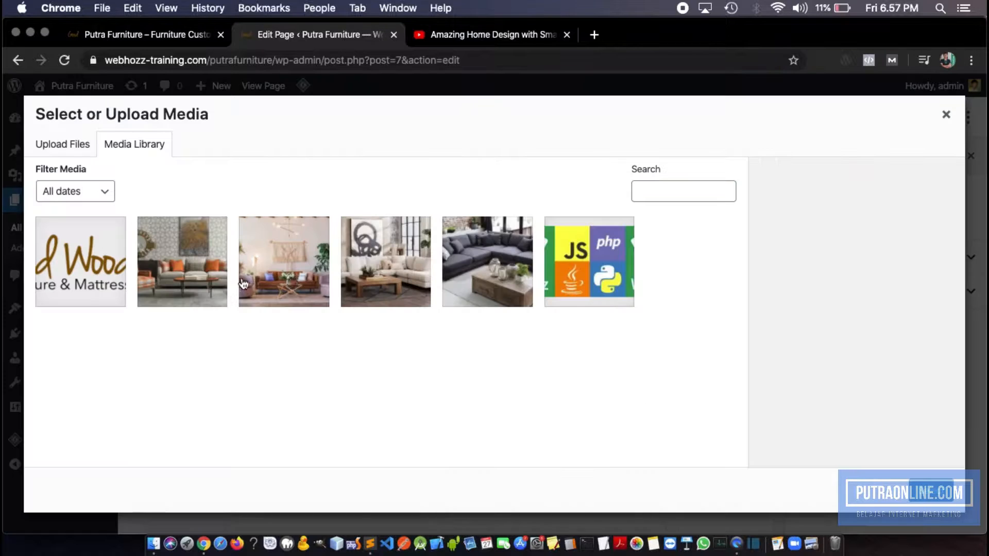
{"action": "left_click", "coordinate": [173, 266]}
{"action": "left_click", "coordinate": [933, 496]}
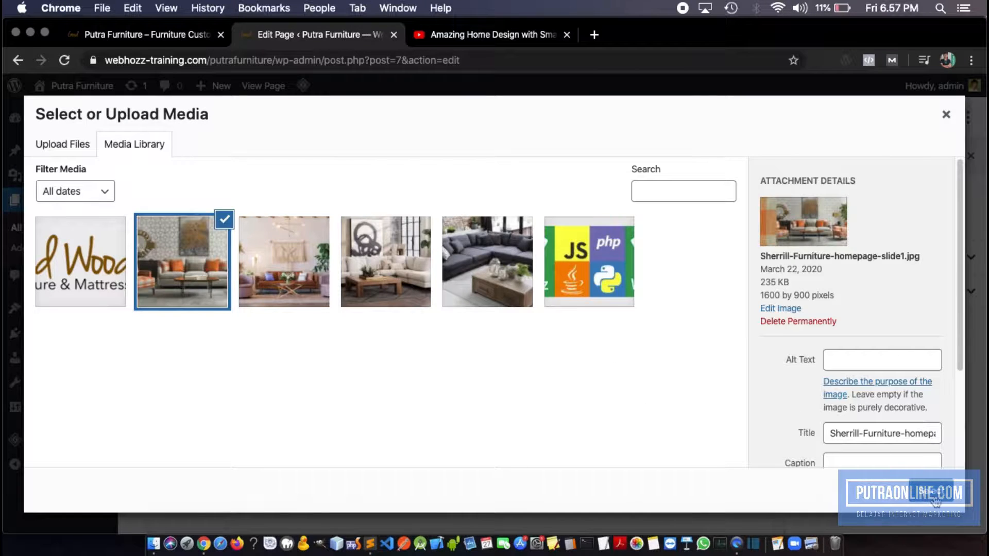
- Duplicate the Lorem Ipsum text as a second paragraph beneath the first one in the second column
{"action": "left_click", "coordinate": [523, 358]}
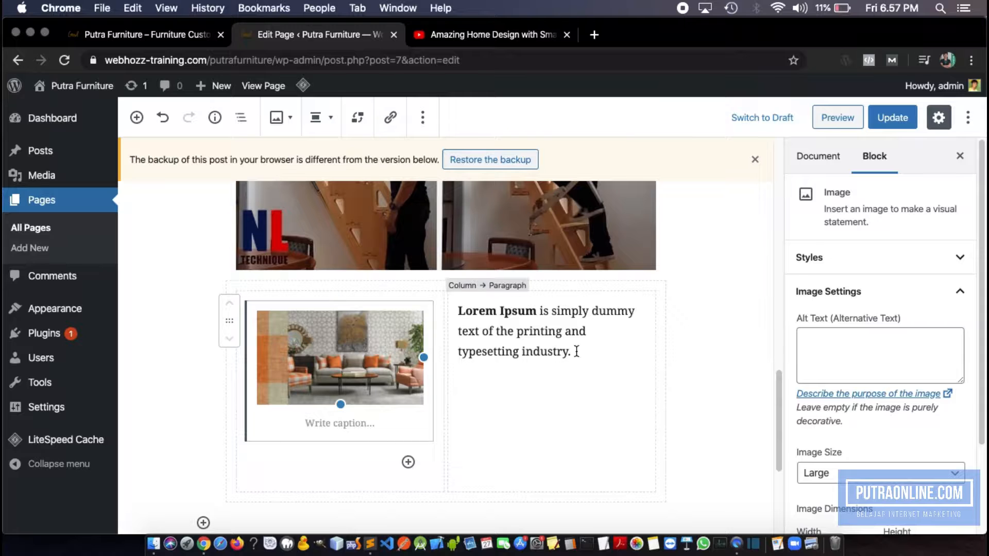
{"action": "left_click_drag", "start_coordinate": [576, 349], "coordinate": [481, 314]}
{"action": "key", "text": "cmd+c"}
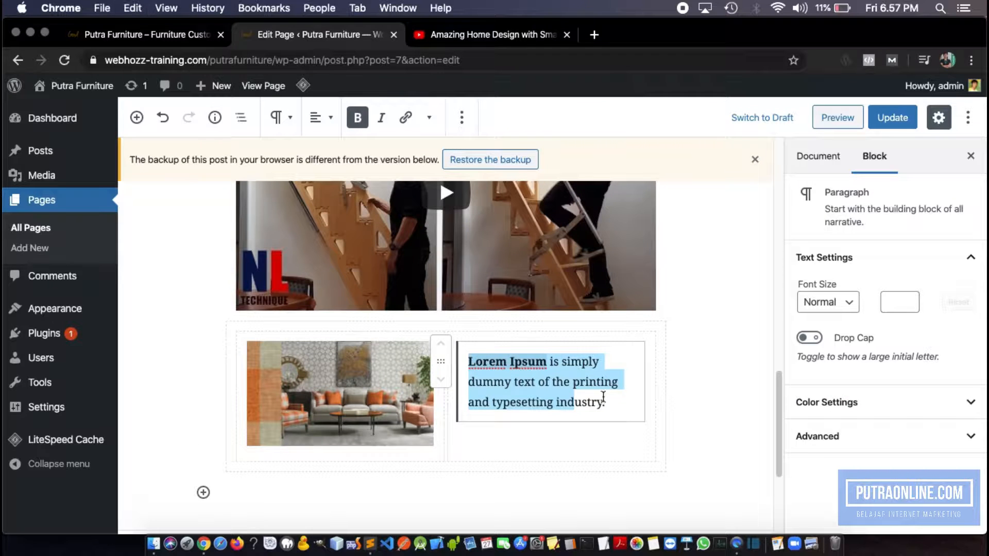
{"action": "left_click", "coordinate": [616, 407]}
{"action": "key", "text": "Return"}
{"action": "key", "text": "cmd+v"}
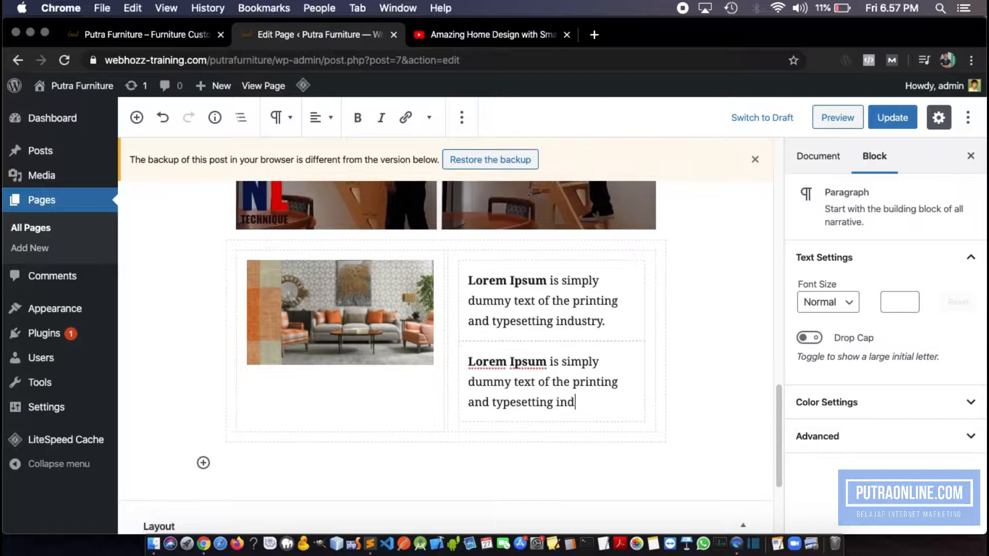
- Update the Home page and view the two-column image and text section on its published version
{"action": "left_click", "coordinate": [900, 124]}
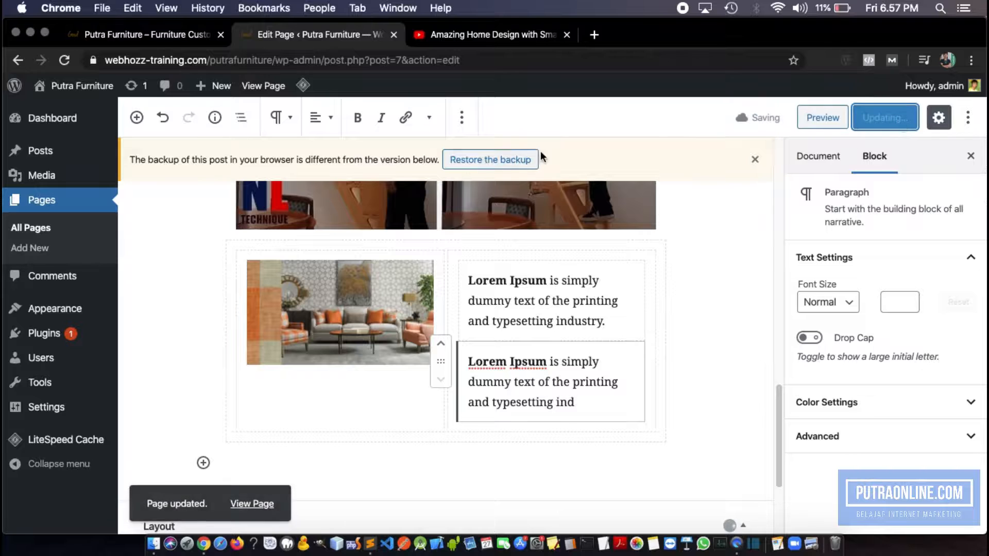
{"action": "left_click", "coordinate": [257, 512]}
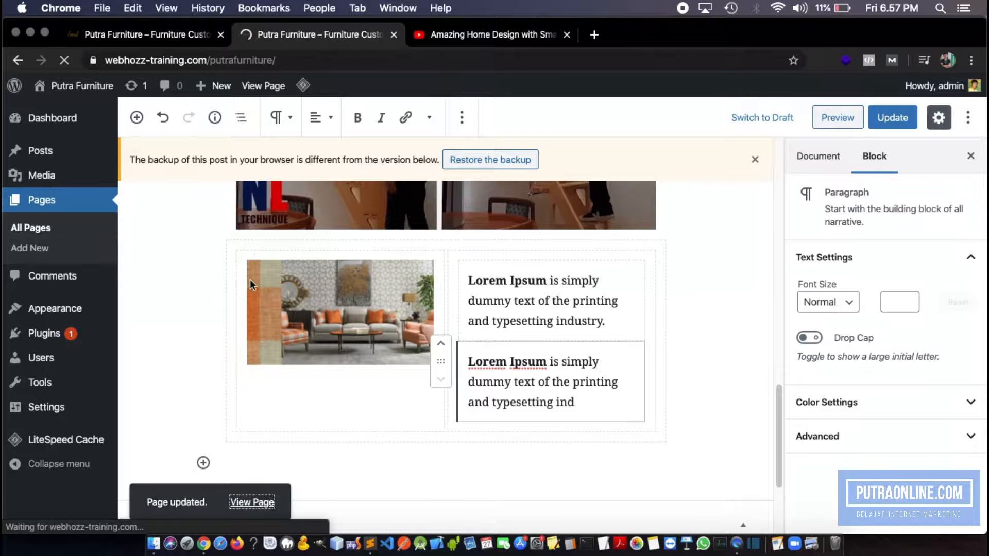
{"action": "scroll", "coordinate": [308, 264], "scroll_direction": "down", "scroll_amount": 5}
{"action": "scroll", "coordinate": [362, 240], "scroll_direction": "down", "scroll_amount": 15}
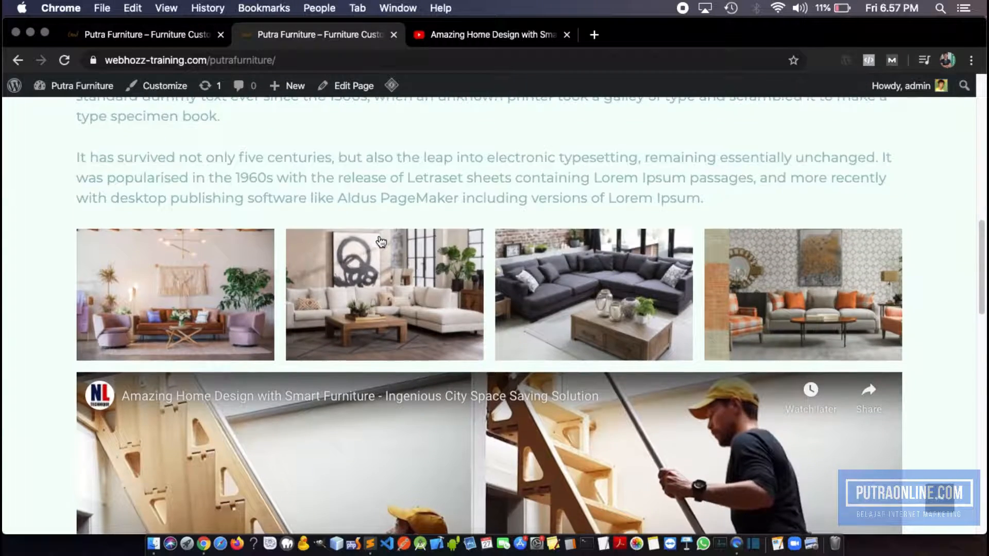
{"action": "scroll", "coordinate": [445, 234], "scroll_direction": "down", "scroll_amount": 5}
{"action": "scroll", "coordinate": [473, 273], "scroll_direction": "up", "scroll_amount": 3}
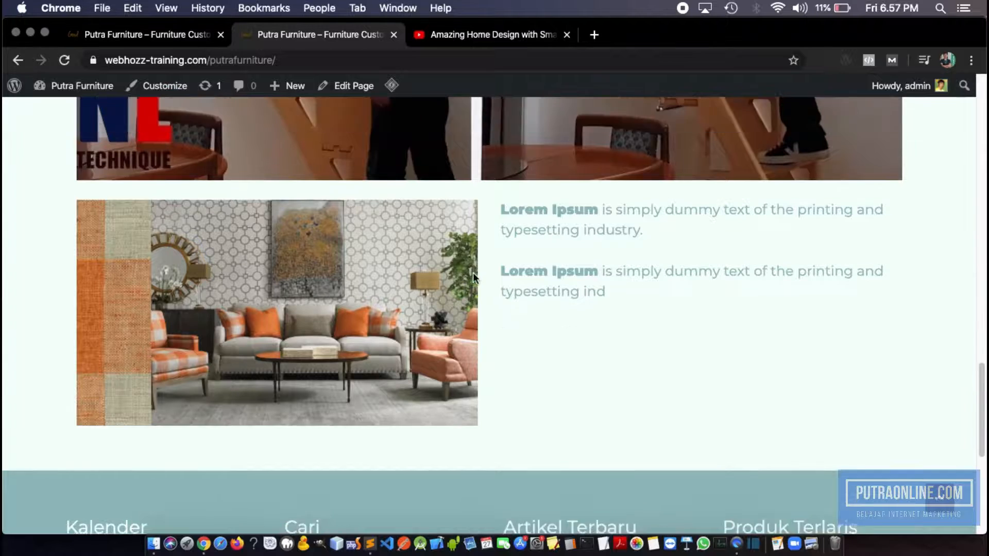
{"action": "scroll", "coordinate": [434, 320], "scroll_direction": "up", "scroll_amount": 7}
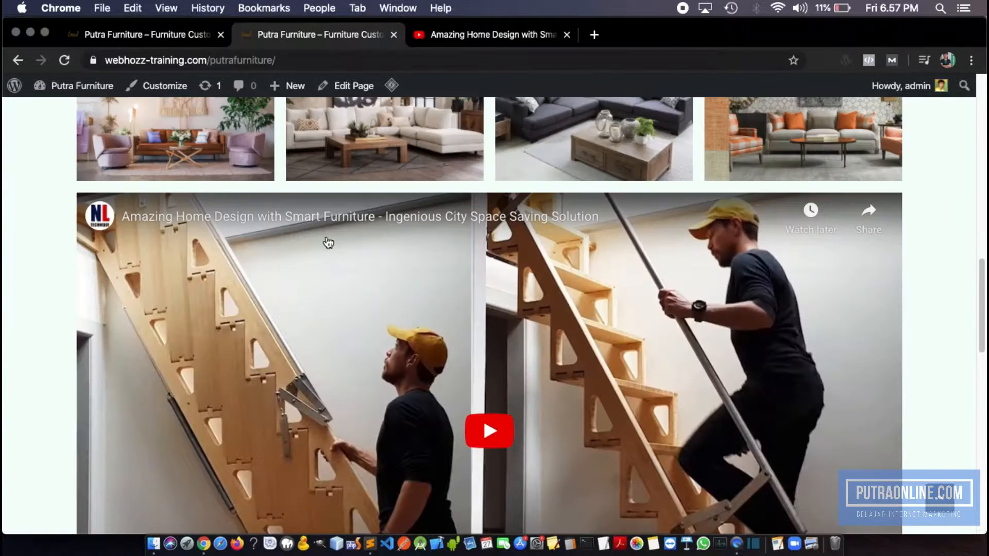
{"action": "scroll", "coordinate": [332, 238], "scroll_direction": "down", "scroll_amount": 7}
{"action": "scroll", "coordinate": [332, 238], "scroll_direction": "down", "scroll_amount": 1}
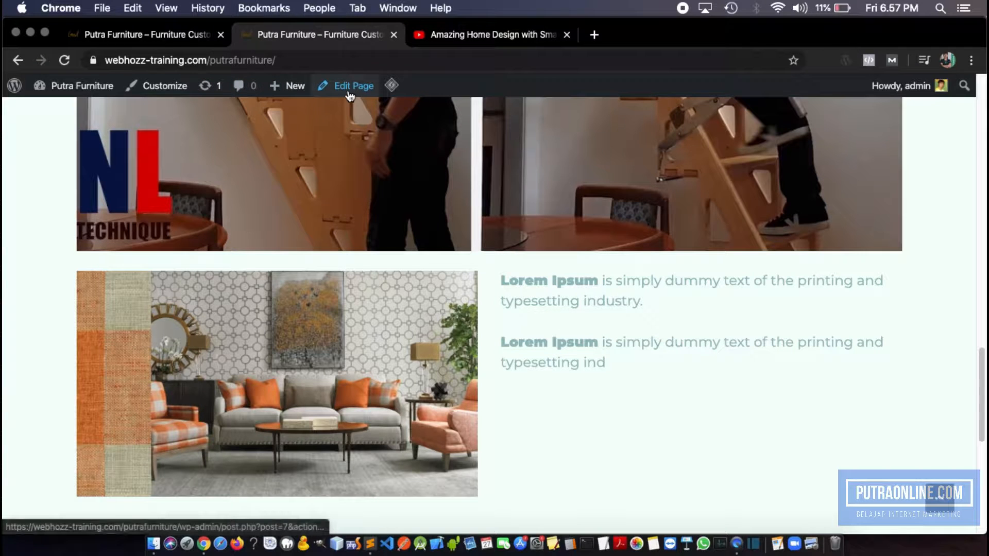
{"action": "scroll", "coordinate": [393, 199], "scroll_direction": "up", "scroll_amount": 15}
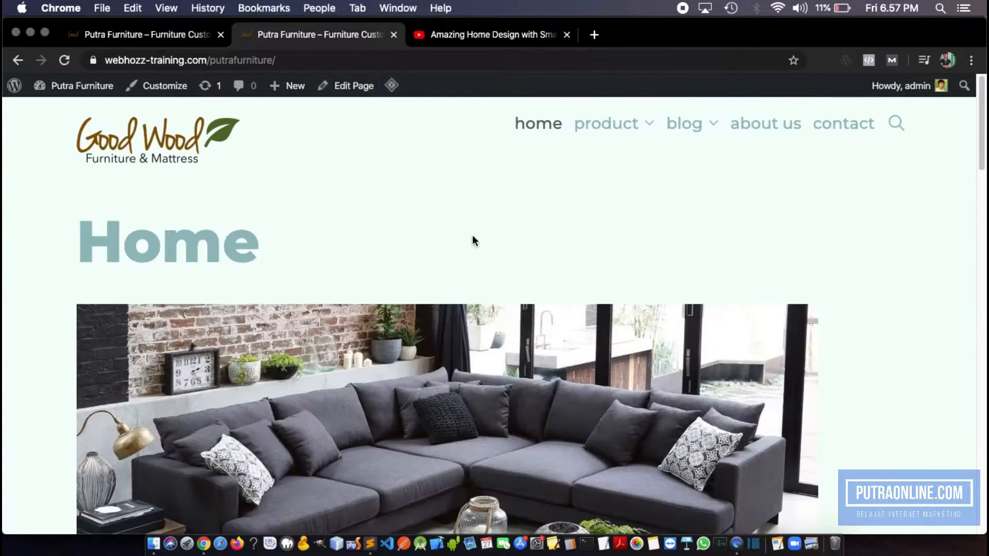
- Visit the site's About Us page, review its two text paragraphs, and open the page for editing
{"action": "left_click", "coordinate": [773, 126]}
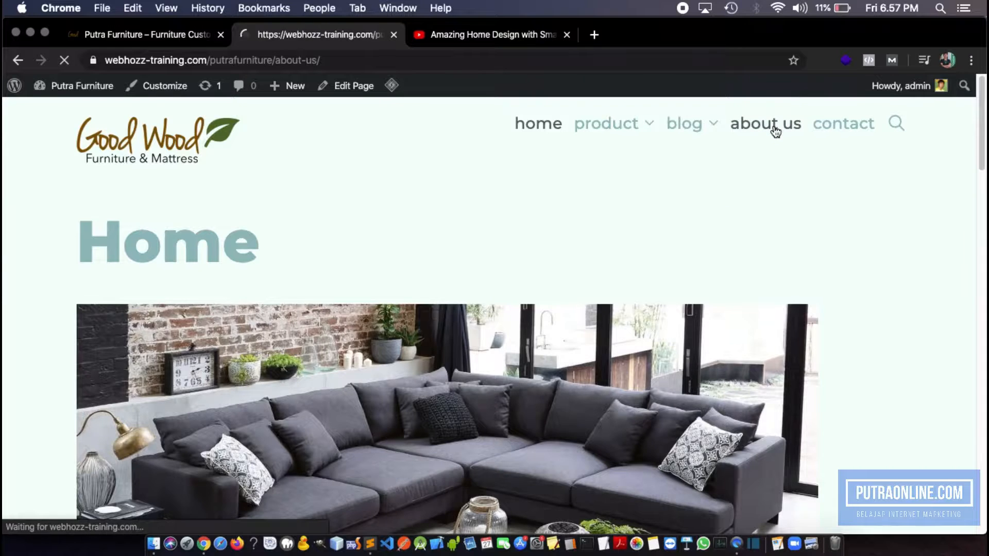
{"action": "scroll", "coordinate": [241, 251], "scroll_direction": "down", "scroll_amount": 3}
{"action": "scroll", "coordinate": [278, 258], "scroll_direction": "up", "scroll_amount": 2}
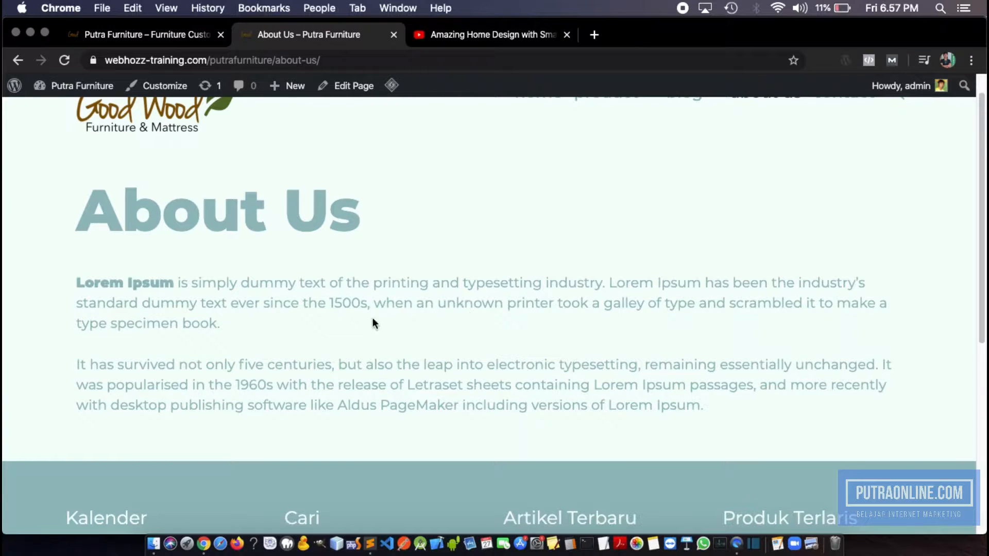
{"action": "left_click_drag", "start_coordinate": [107, 290], "coordinate": [253, 325]}
{"action": "left_click", "coordinate": [452, 395]}
{"action": "scroll", "coordinate": [453, 394], "scroll_direction": "up", "scroll_amount": 1}
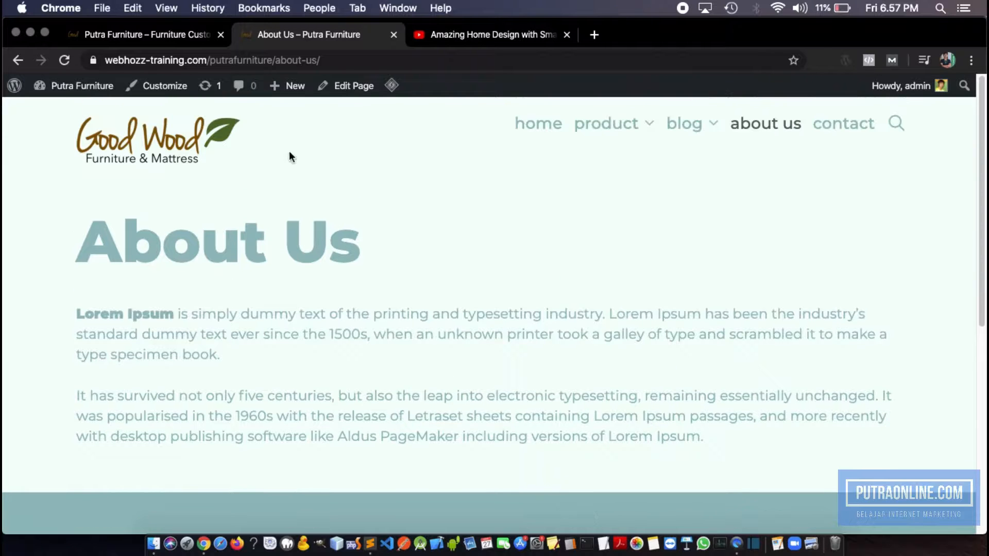
{"action": "left_click", "coordinate": [352, 86]}
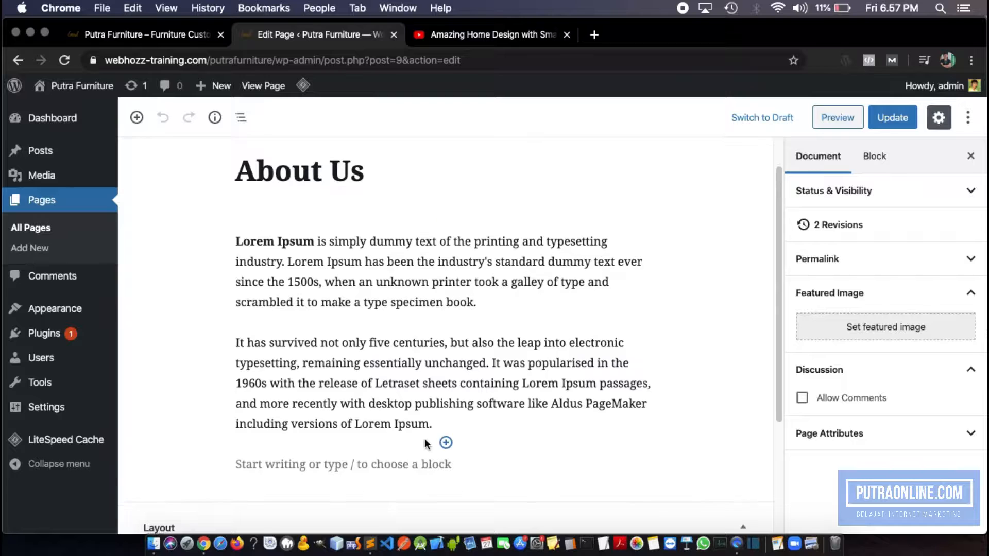
- Add a Columns block with two equal columns below the last paragraph of the About Us page
{"action": "scroll", "coordinate": [428, 443], "scroll_direction": "down", "scroll_amount": 1}
{"action": "left_click", "coordinate": [394, 444]}
{"action": "left_click", "coordinate": [203, 445]}
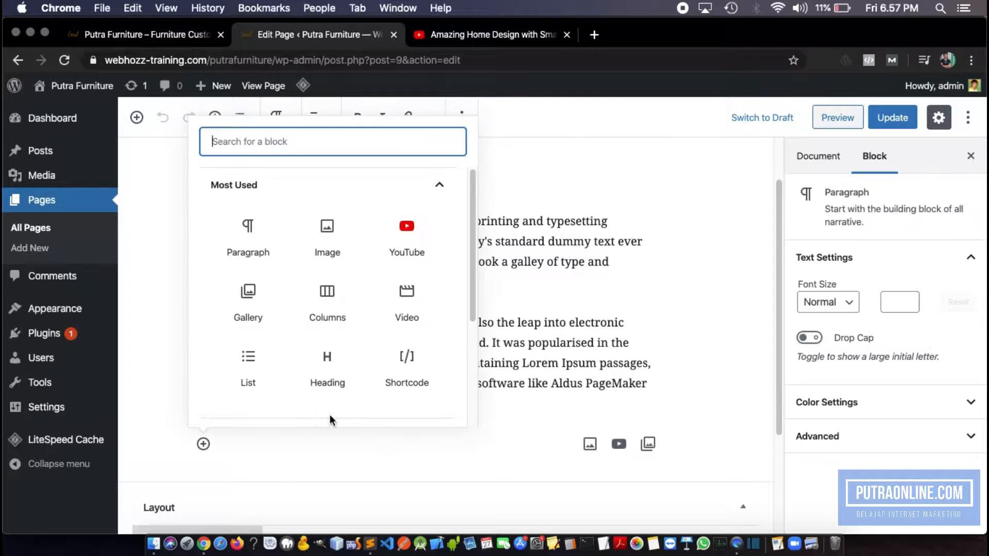
{"action": "left_click", "coordinate": [329, 300]}
{"action": "scroll", "coordinate": [401, 394], "scroll_direction": "down", "scroll_amount": 3}
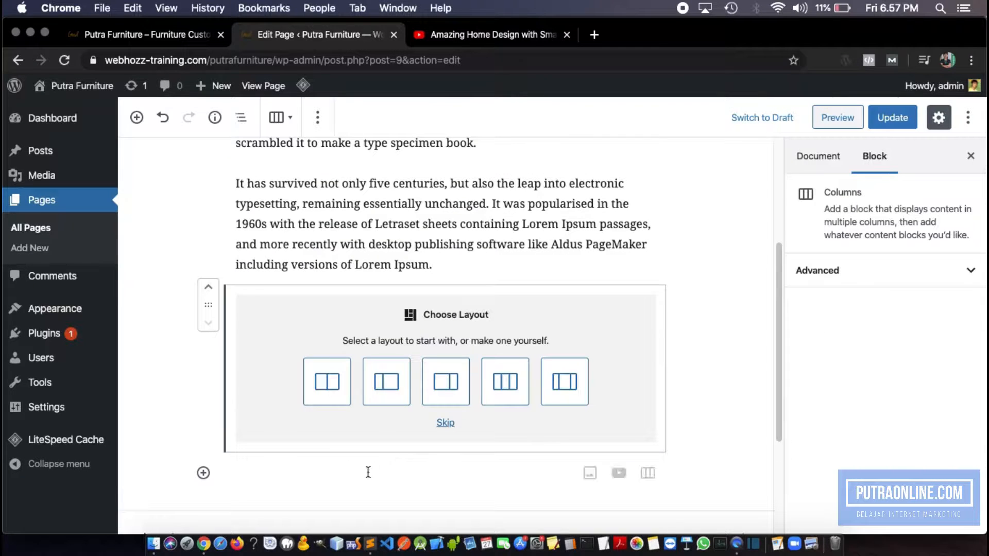
{"action": "left_click", "coordinate": [337, 401]}
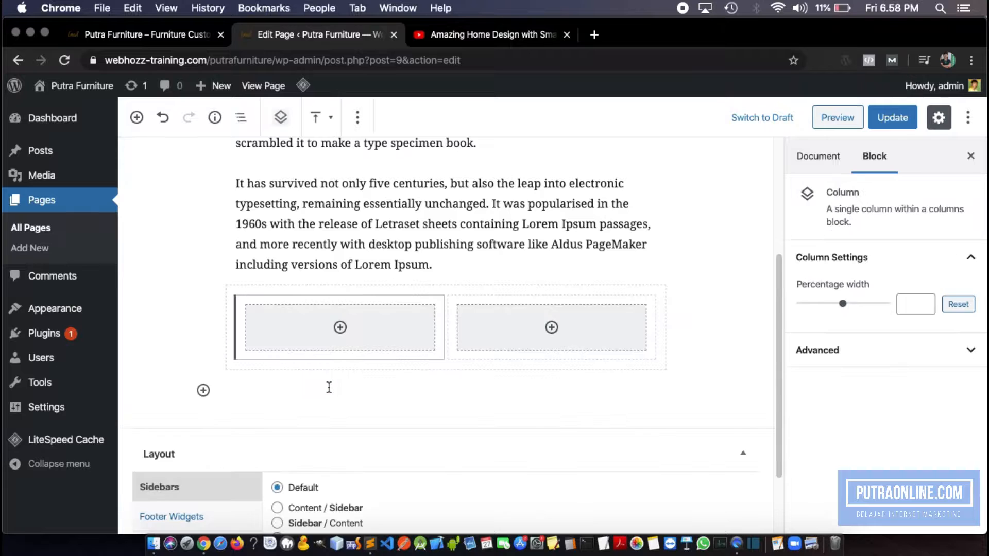
- Insert the media library image of the brown sofa with lilac armchairs into the first column
{"action": "left_click", "coordinate": [340, 329]}
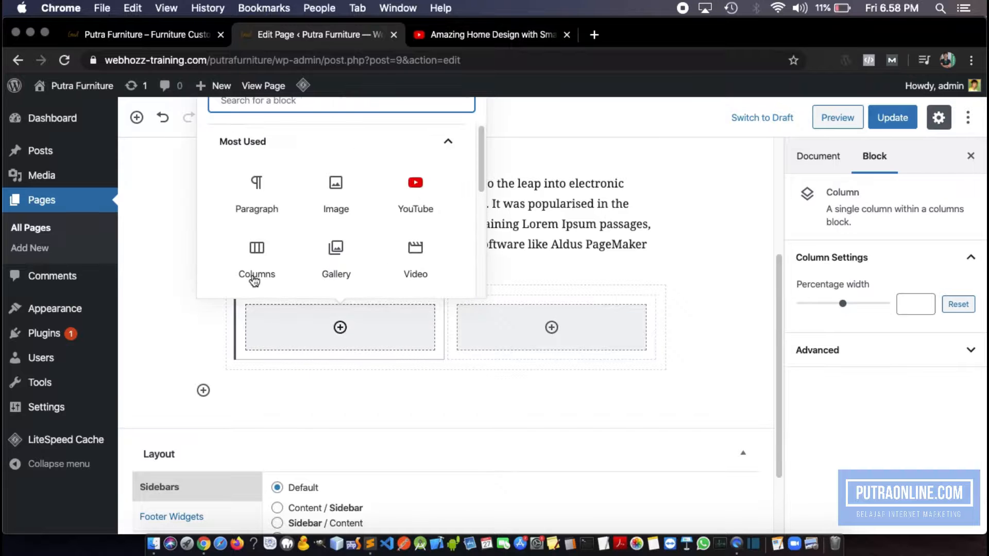
{"action": "left_click", "coordinate": [355, 183]}
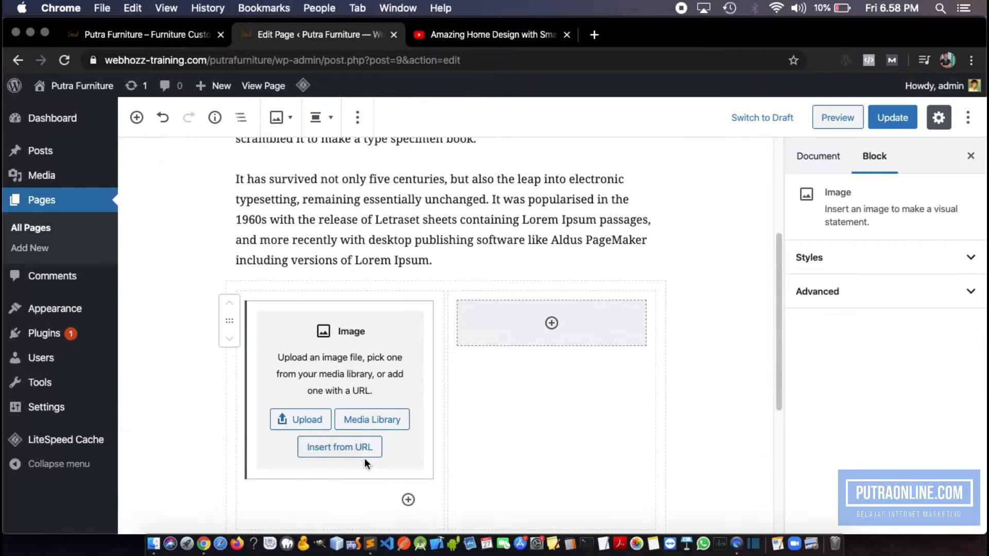
{"action": "left_click", "coordinate": [393, 421]}
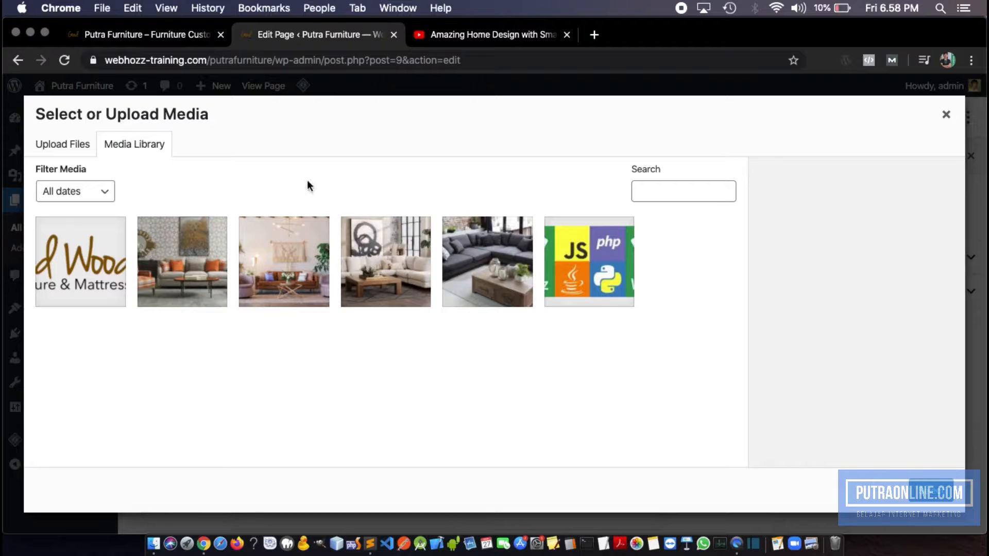
{"action": "left_click", "coordinate": [374, 258]}
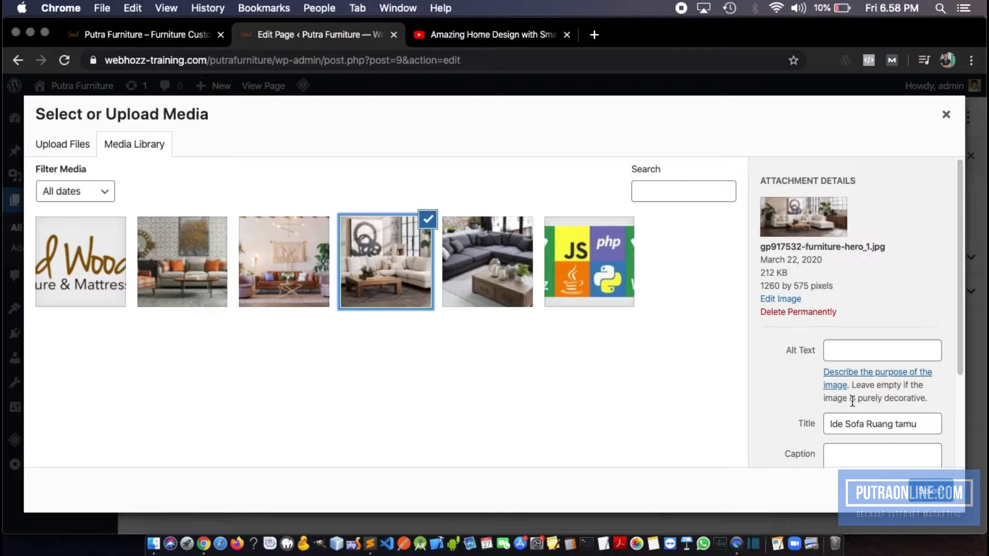
{"action": "left_click", "coordinate": [295, 262]}
{"action": "left_click", "coordinate": [203, 281]}
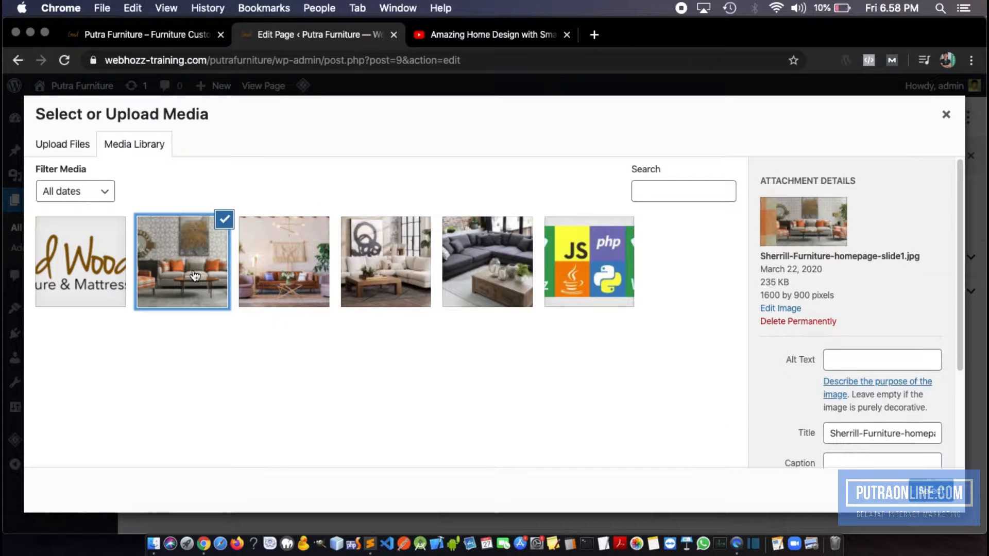
{"action": "left_click", "coordinate": [283, 281]}
{"action": "left_click", "coordinate": [928, 495]}
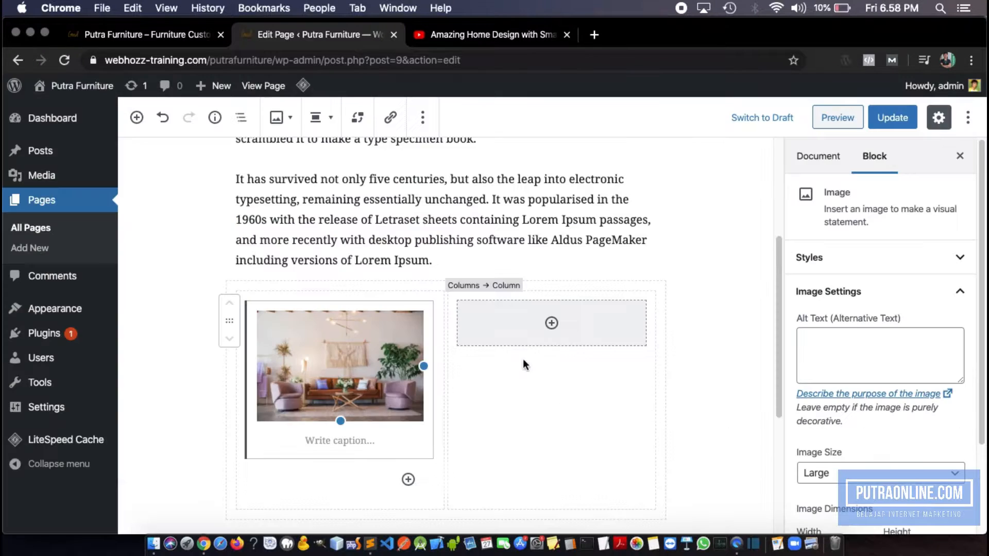
{"action": "scroll", "coordinate": [405, 256], "scroll_direction": "up", "scroll_amount": 5}
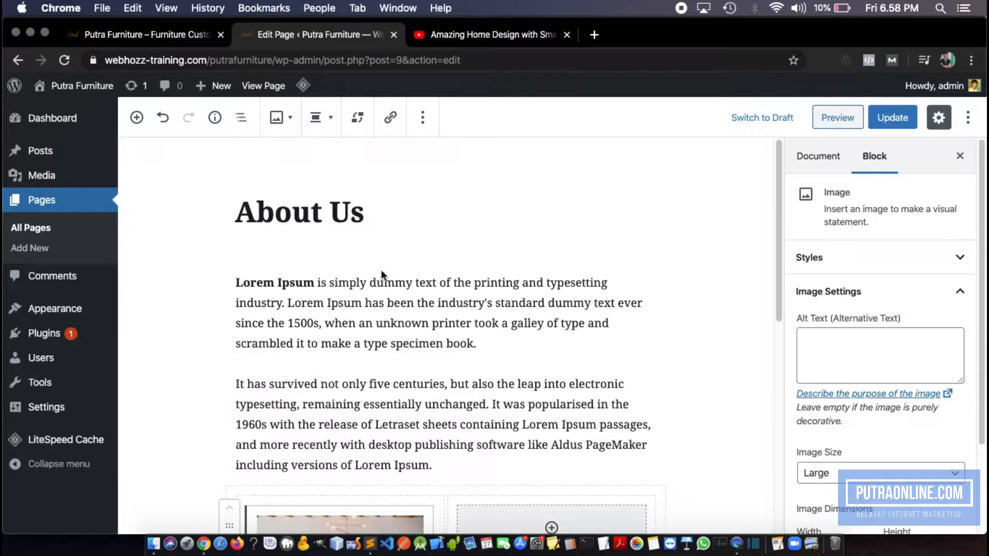
{"action": "left_click_drag", "start_coordinate": [237, 284], "coordinate": [415, 438]}
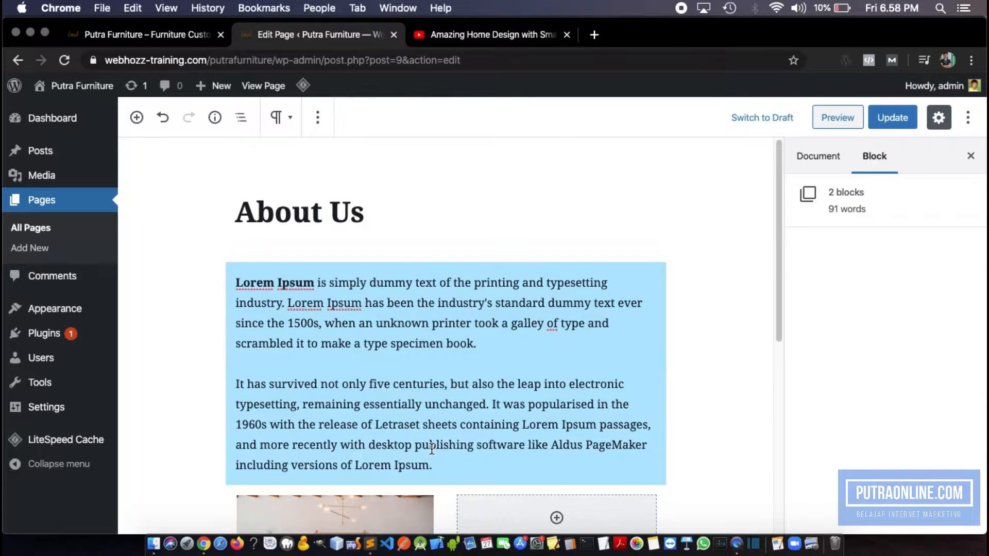
{"action": "right_click", "coordinate": [403, 400]}
{"action": "left_click", "coordinate": [447, 330]}
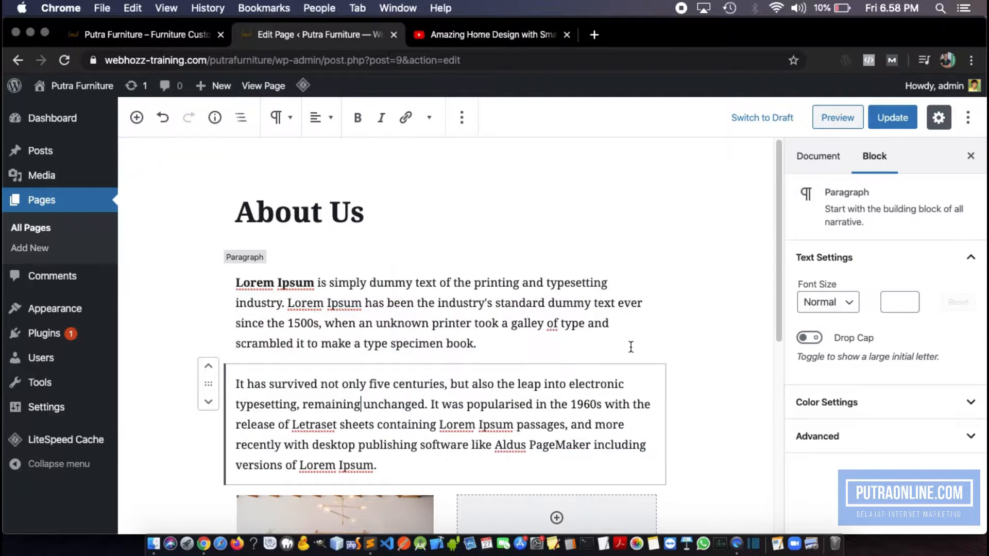
{"action": "scroll", "coordinate": [631, 347], "scroll_direction": "down", "scroll_amount": 2}
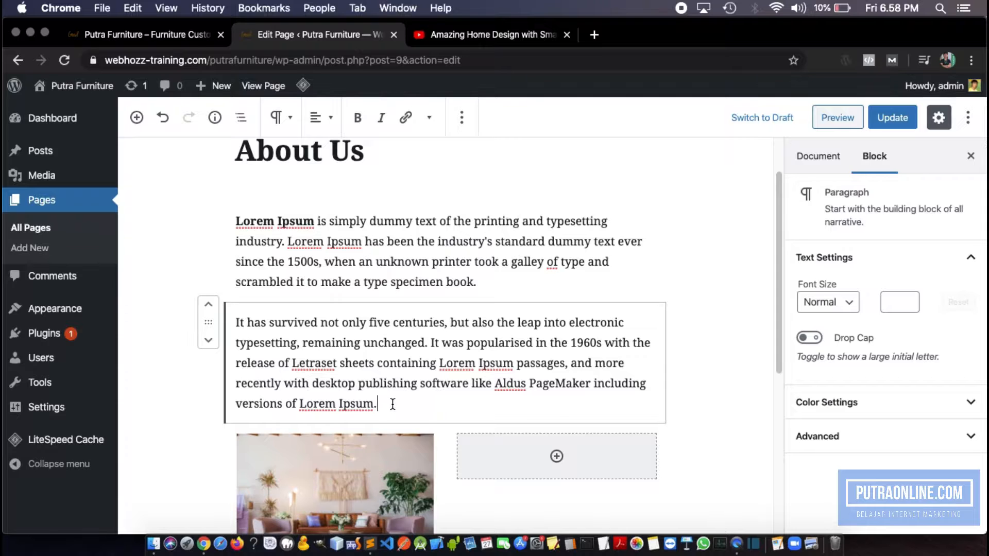
{"action": "key", "text": "super+z"}
- Remove both Lorem Ipsum paragraphs from above the columns on the About Us page
{"action": "left_click_drag", "start_coordinate": [450, 403], "coordinate": [290, 235]}
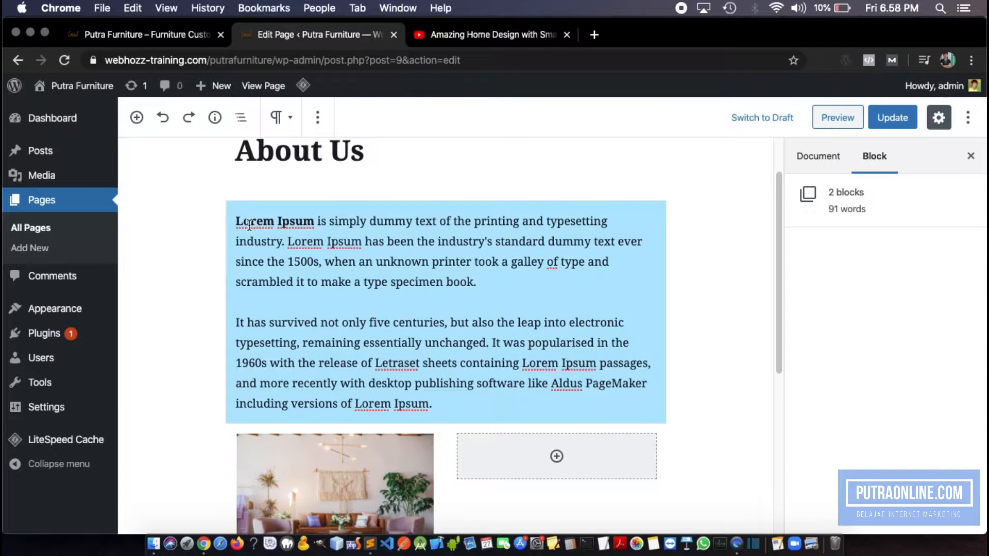
{"action": "key", "text": "BackSpace"}
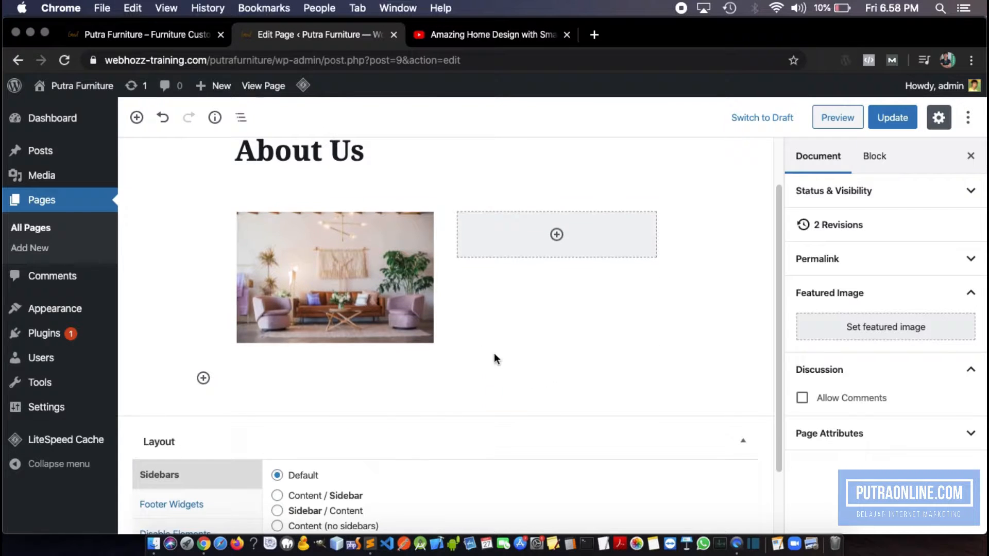
- Paste both Lorem Ipsum paragraphs into a Paragraph block in the empty second column beside the sofa image
{"action": "left_click", "coordinate": [557, 240]}
{"action": "left_click", "coordinate": [552, 245]}
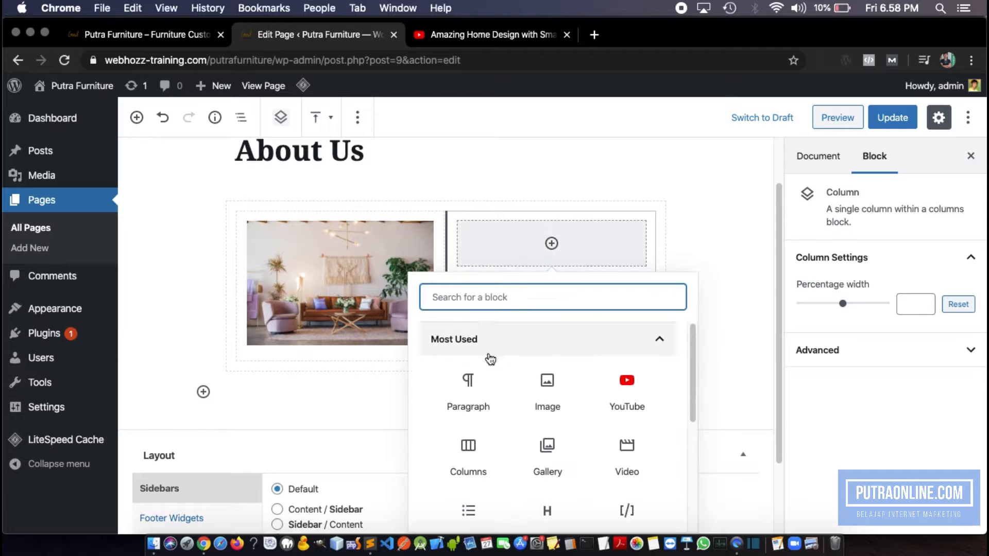
{"action": "left_click", "coordinate": [481, 377]}
{"action": "key", "text": "super+v"}
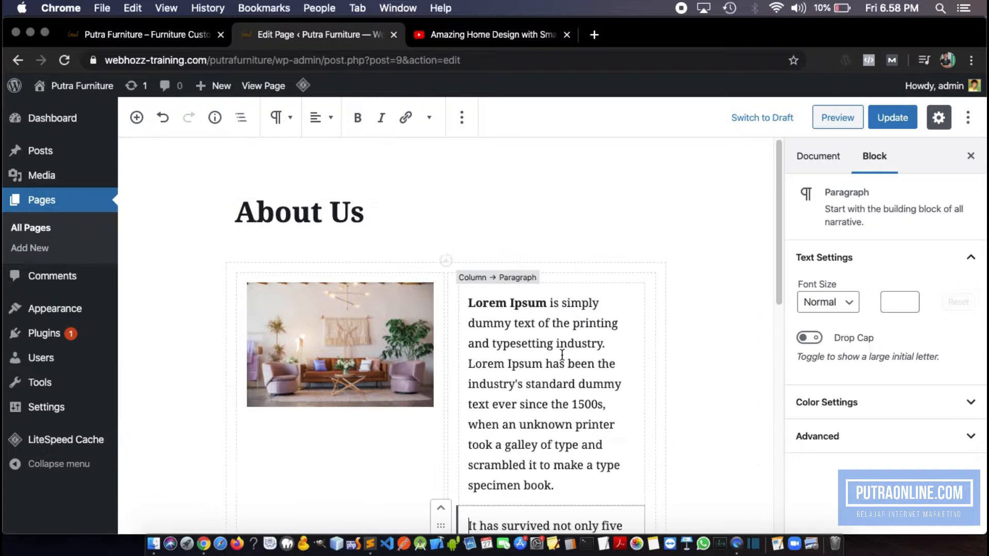
{"action": "scroll", "coordinate": [547, 363], "scroll_direction": "down", "scroll_amount": 5}
{"action": "scroll", "coordinate": [547, 363], "scroll_direction": "up", "scroll_amount": 3}
- Update the About Us page and view the published page to check the image and text columns
{"action": "left_click", "coordinate": [906, 122]}
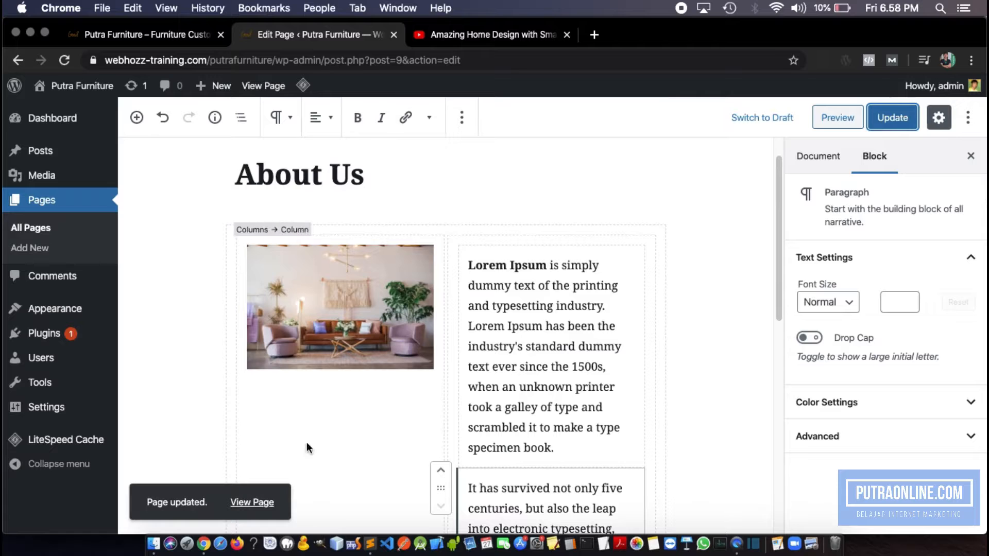
{"action": "left_click", "coordinate": [252, 502]}
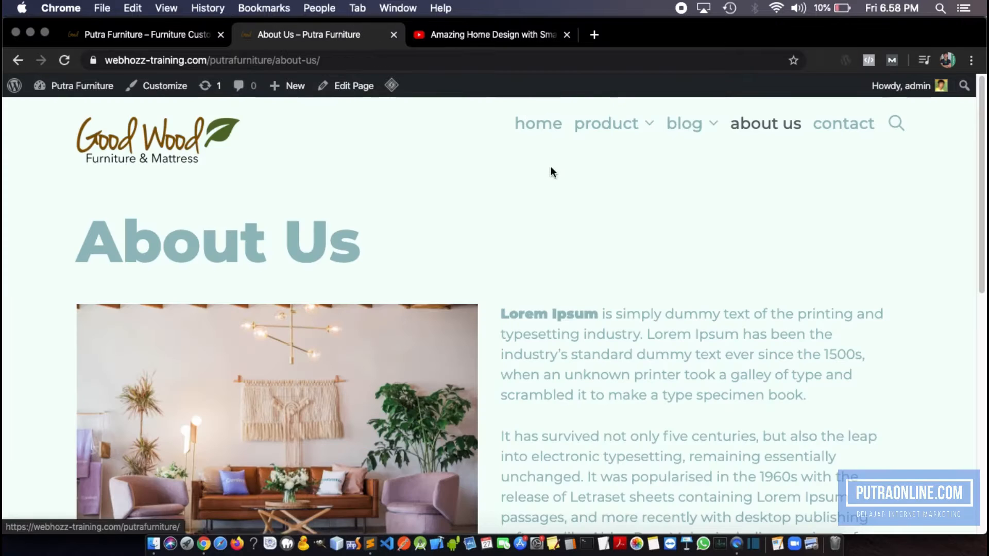
{"action": "scroll", "coordinate": [550, 186], "scroll_direction": "down", "scroll_amount": 3}
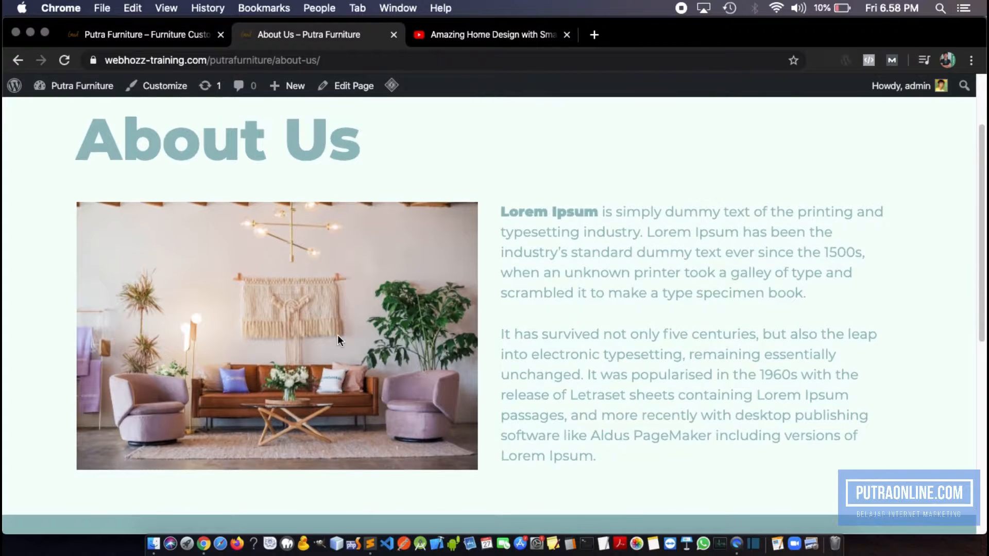
{"action": "scroll", "coordinate": [338, 335], "scroll_direction": "up", "scroll_amount": 3}
{"action": "scroll", "coordinate": [579, 285], "scroll_direction": "down", "scroll_amount": 3}
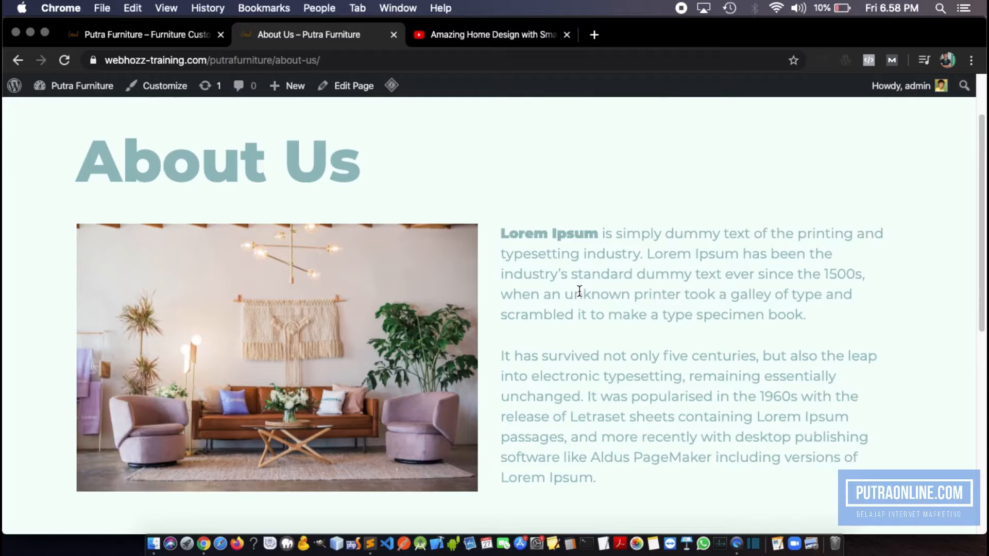
{"action": "scroll", "coordinate": [542, 302], "scroll_direction": "up", "scroll_amount": 1}
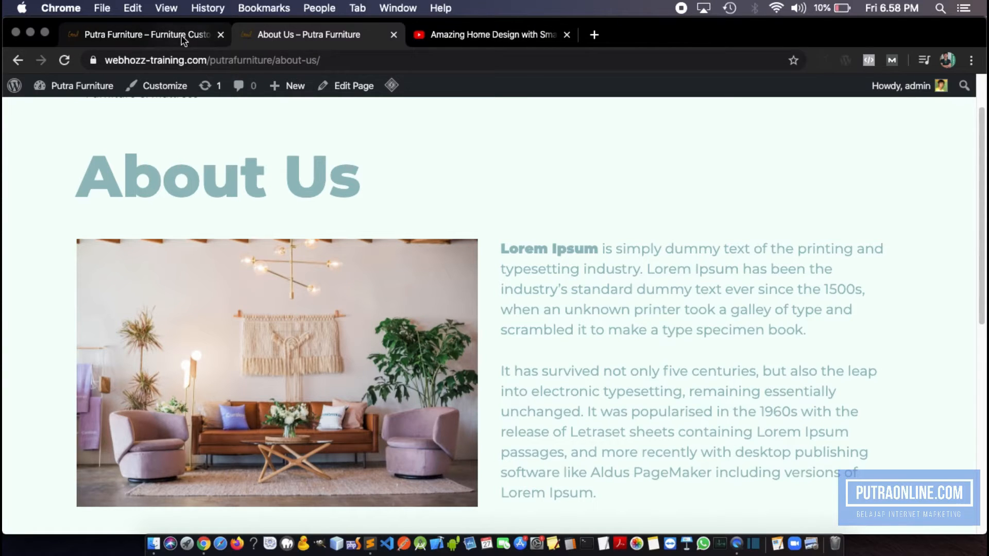
- Reopen the published About Us page for editing
{"action": "left_click", "coordinate": [154, 34]}
{"action": "left_click", "coordinate": [300, 34]}
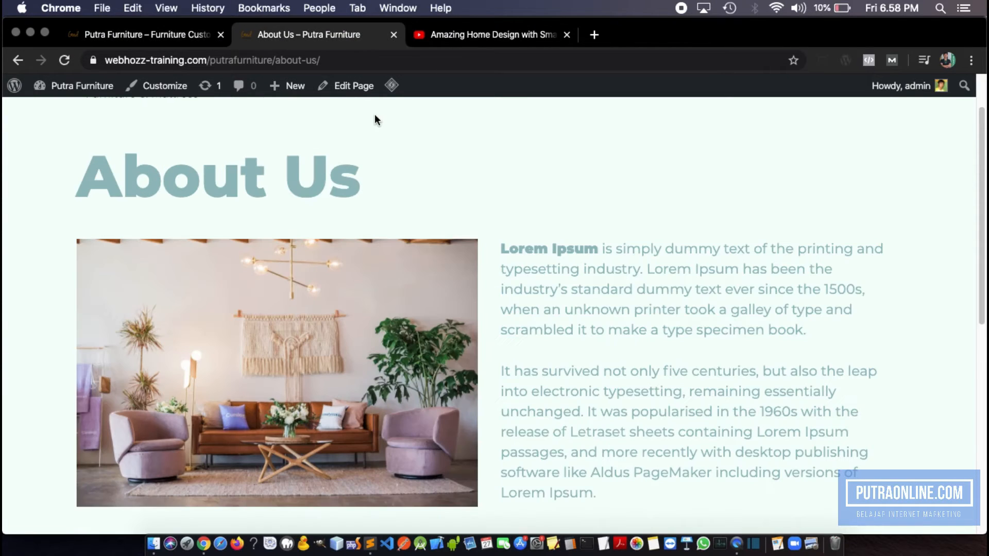
{"action": "left_click", "coordinate": [346, 89]}
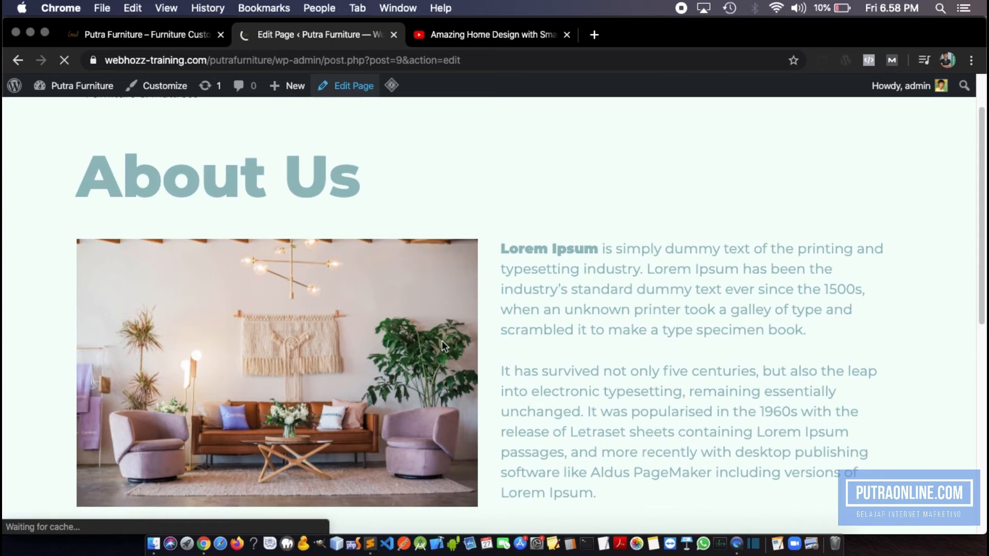